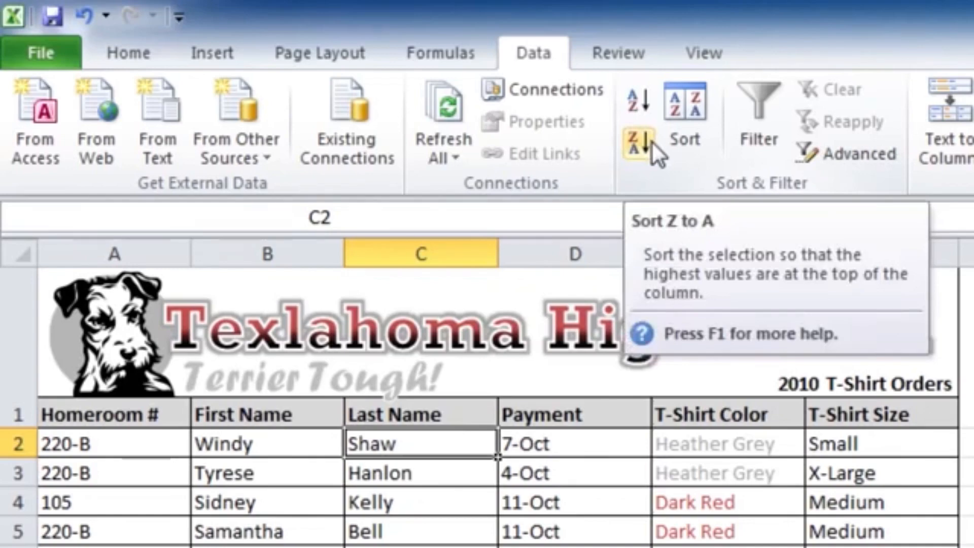
Sort the T-shirt orders alphabetically from A to Z by Last Name
click(644, 98)
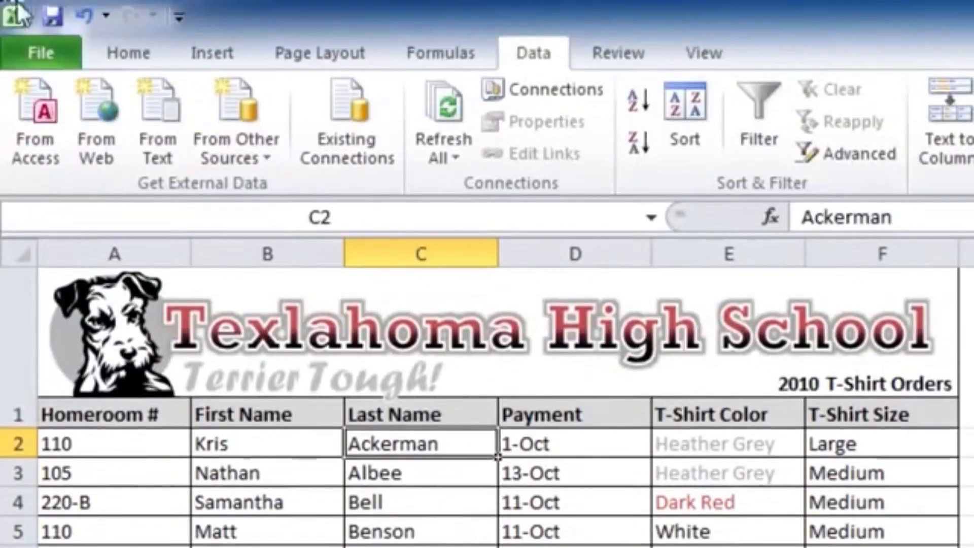
click(120, 48)
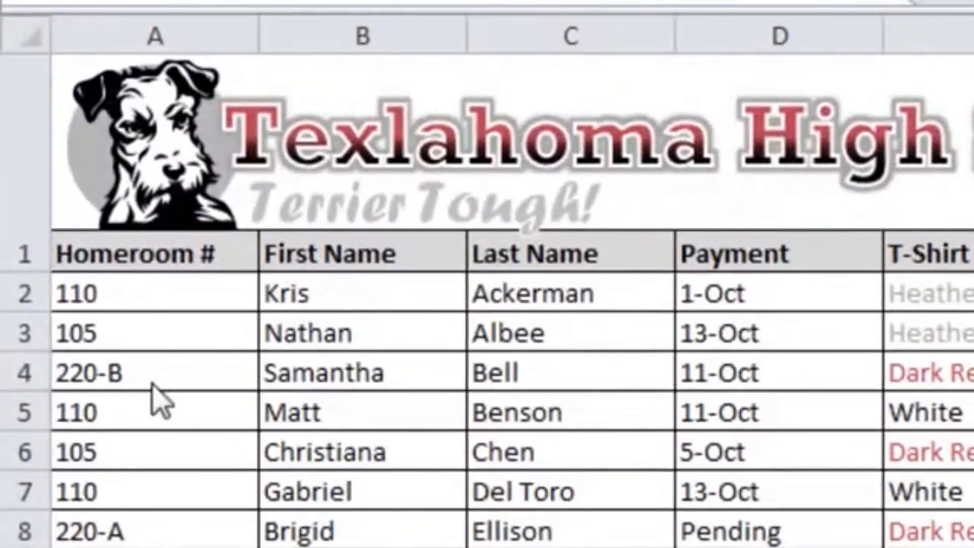
Sort the T-shirt orders by Homeroom # from lowest to highest, and again by Payment date from oldest to newest
click(139, 384)
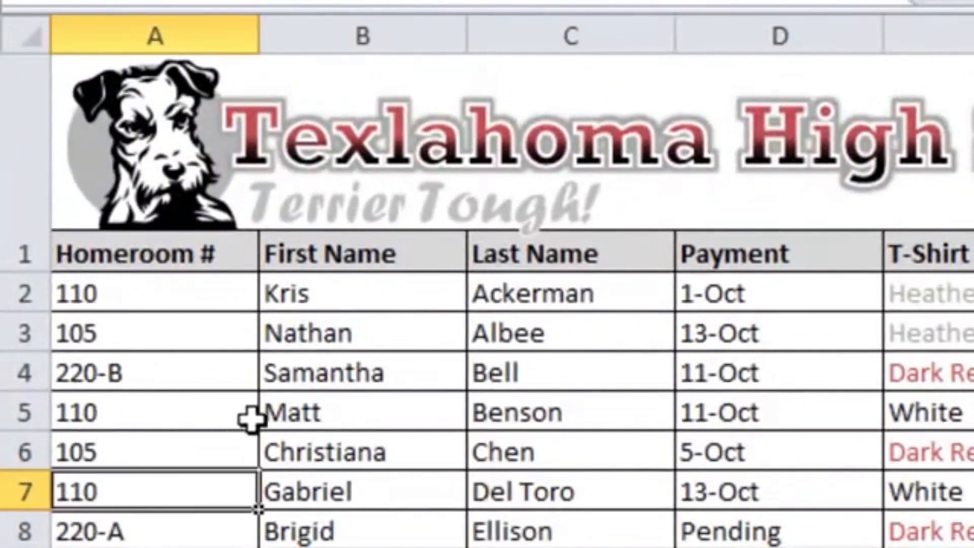
click(148, 373)
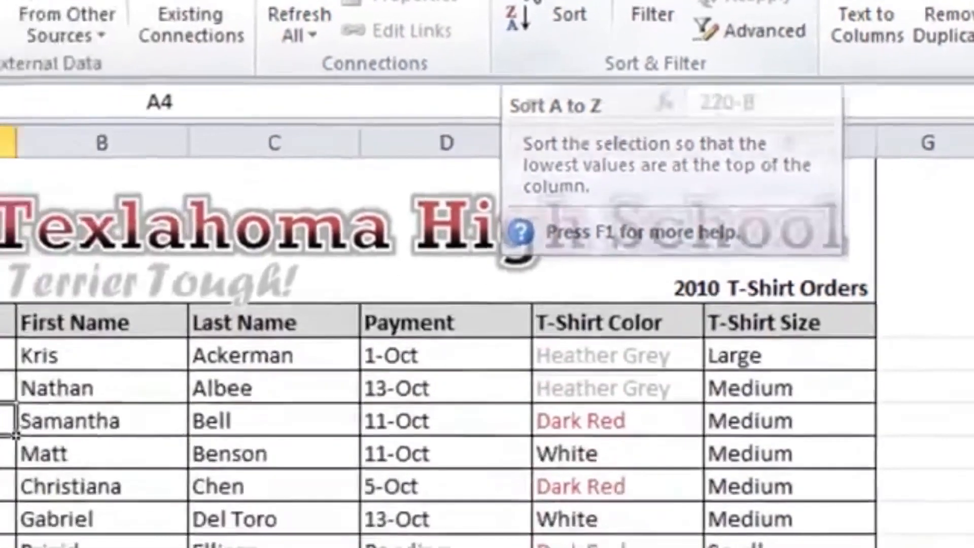
click(337, 145)
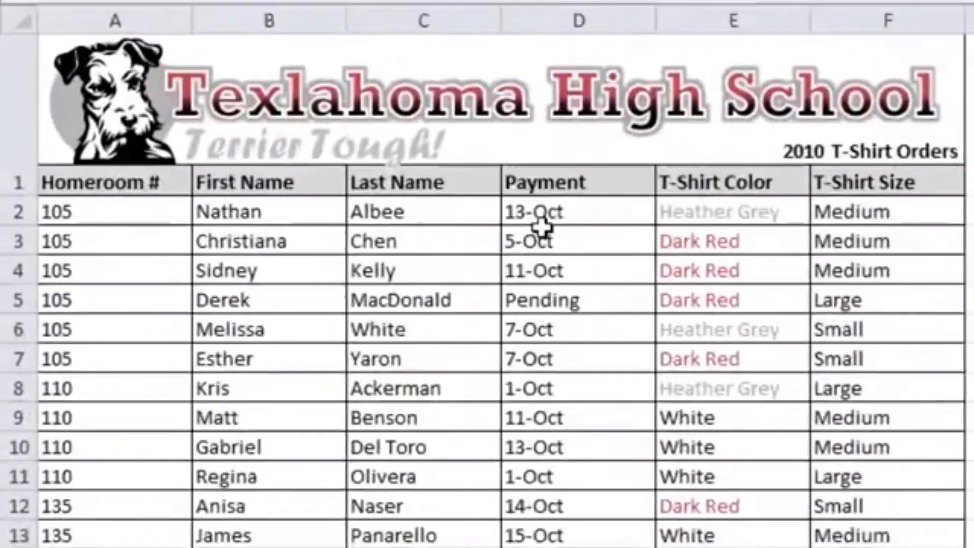
click(568, 272)
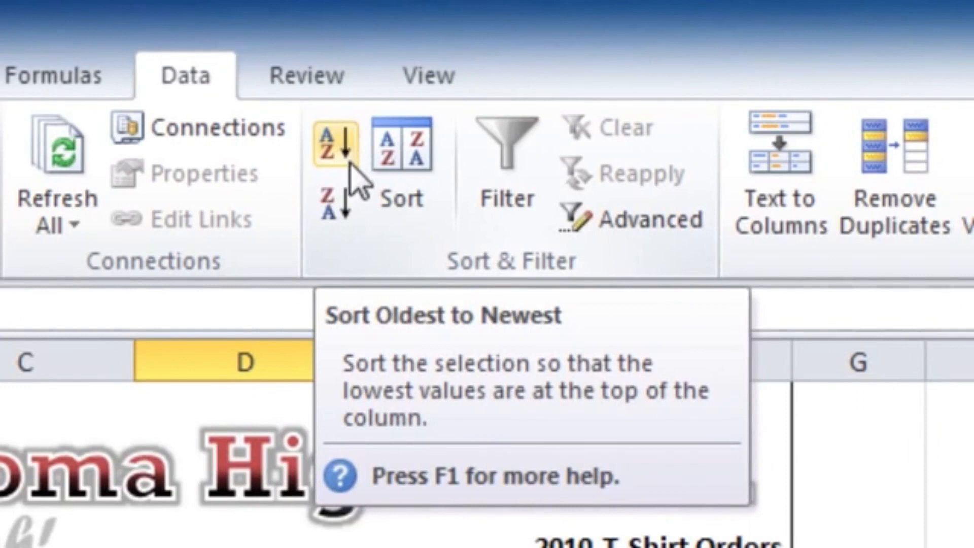
click(347, 205)
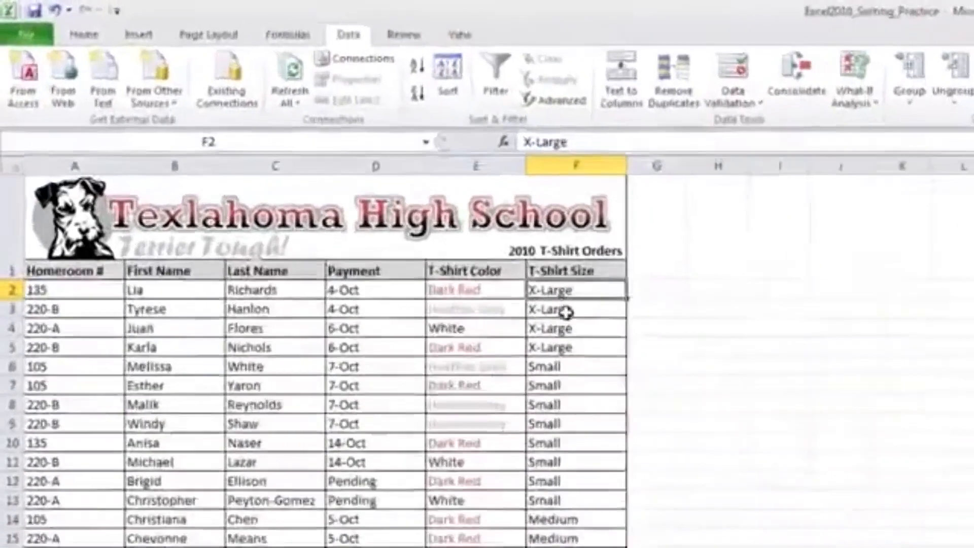
Sort the orders by T-Shirt Size values using the custom list order small, Medium, Large, X-Large
click(300, 166)
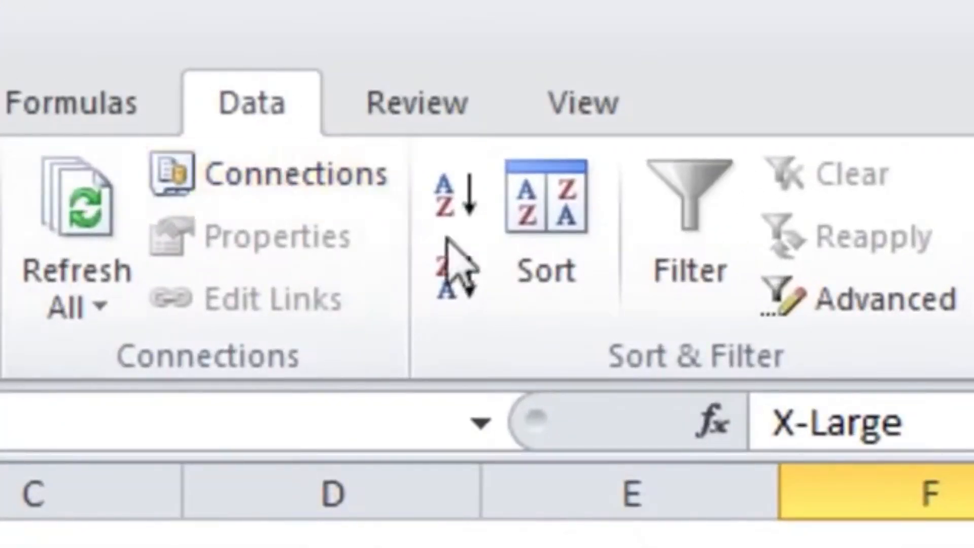
click(558, 226)
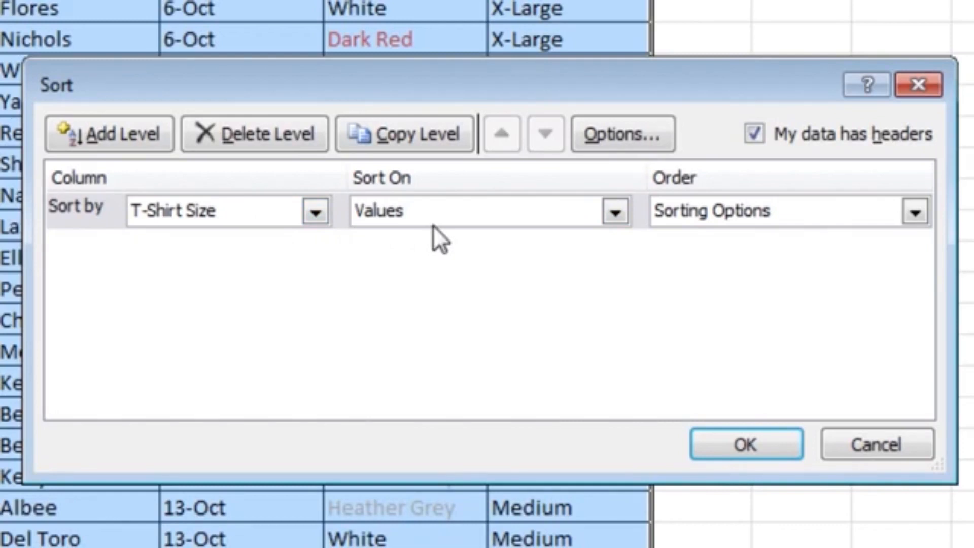
click(915, 212)
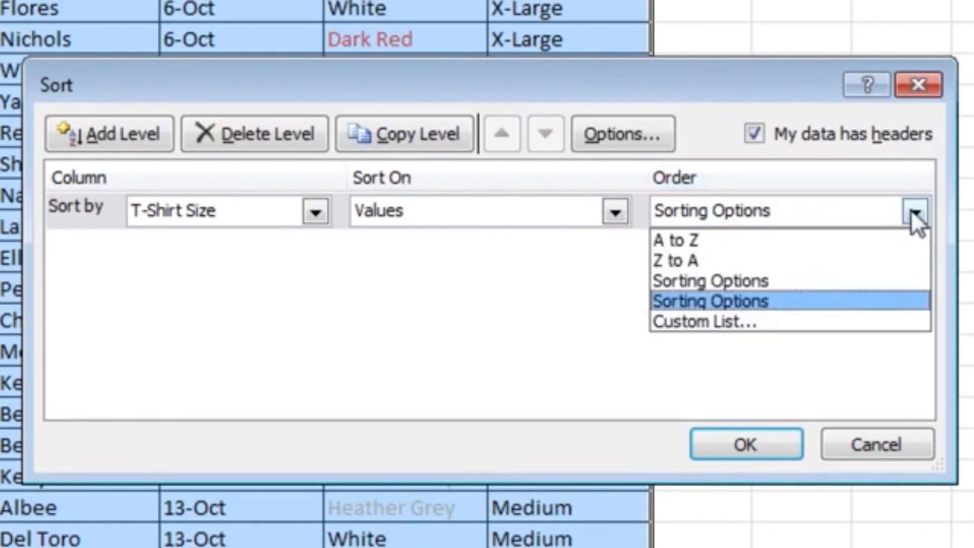
click(759, 314)
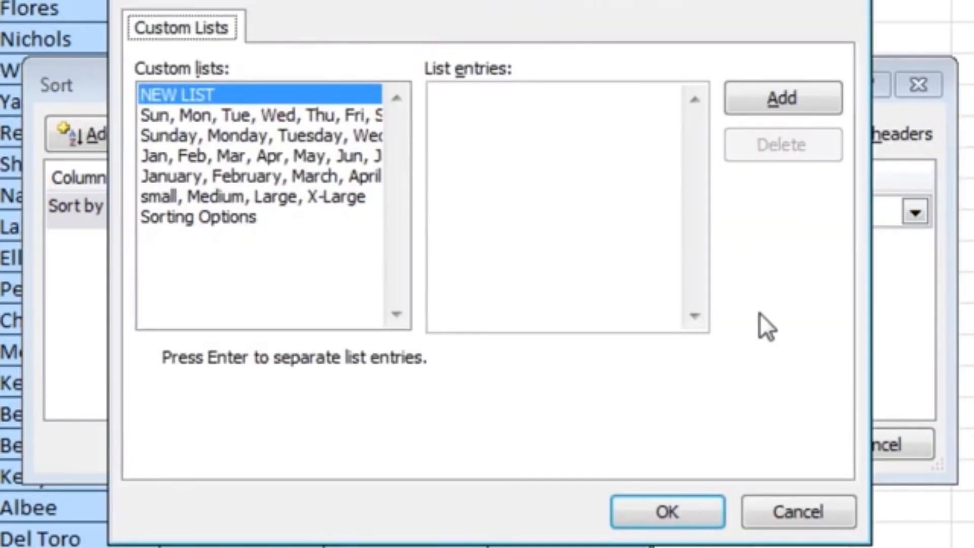
click(197, 92)
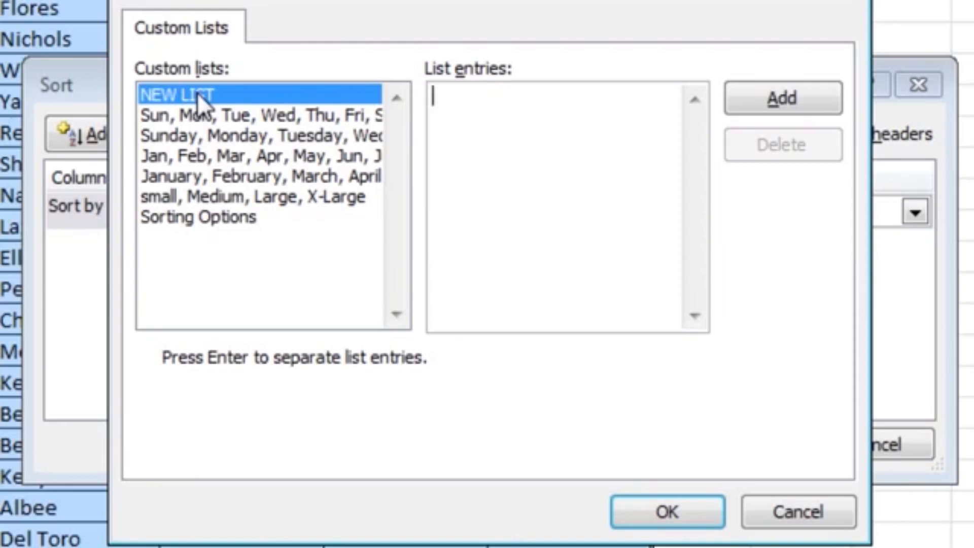
click(231, 198)
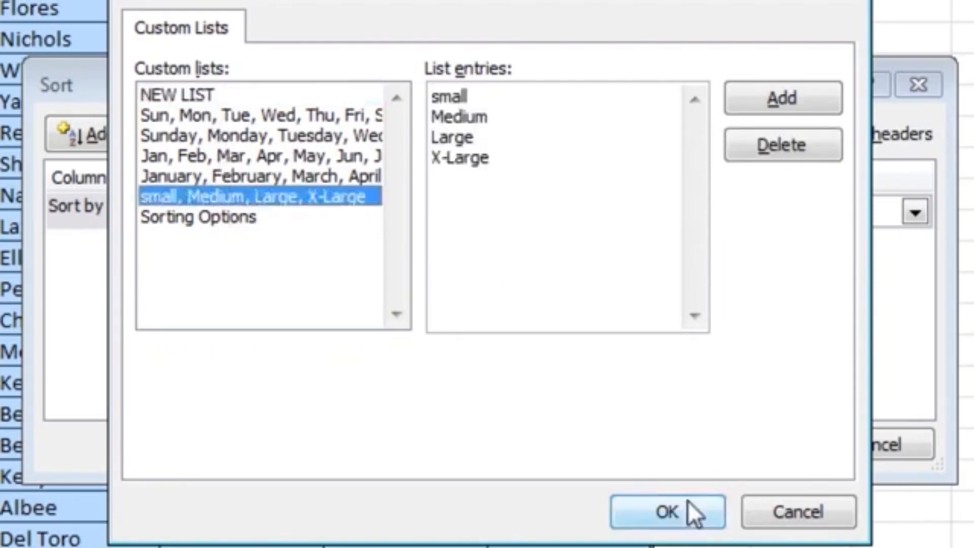
click(652, 509)
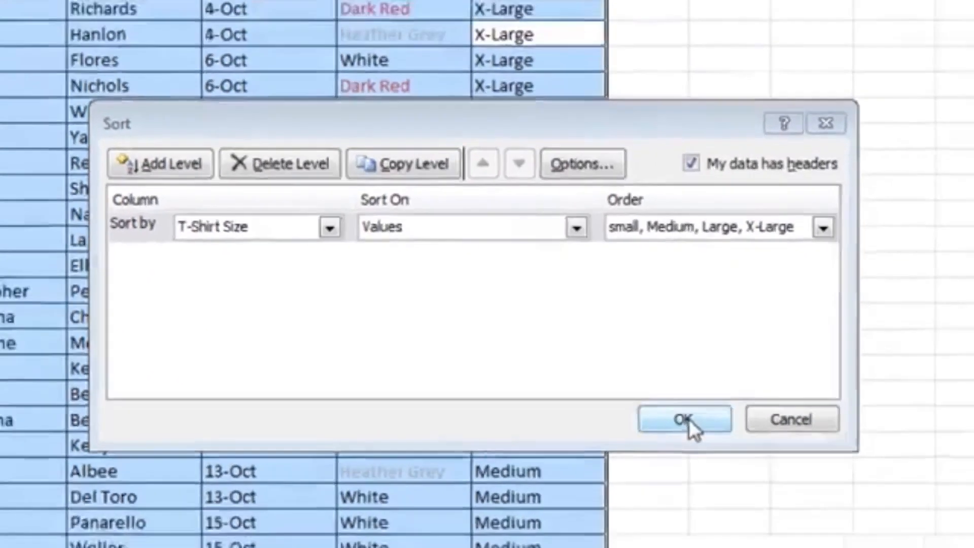
click(746, 445)
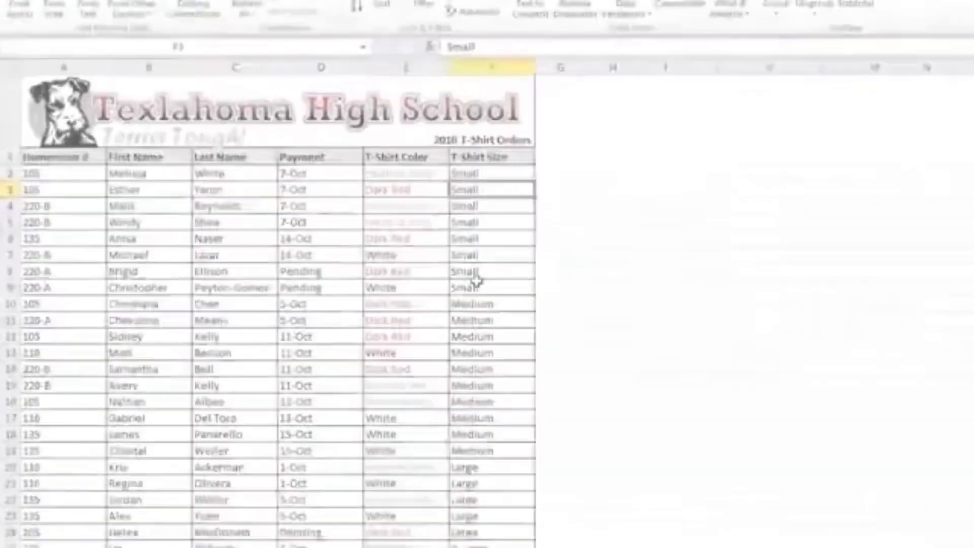
Re-sort the orders by the font color of T-Shirt Size, with the Automatic color placed On Bottom
click(630, 232)
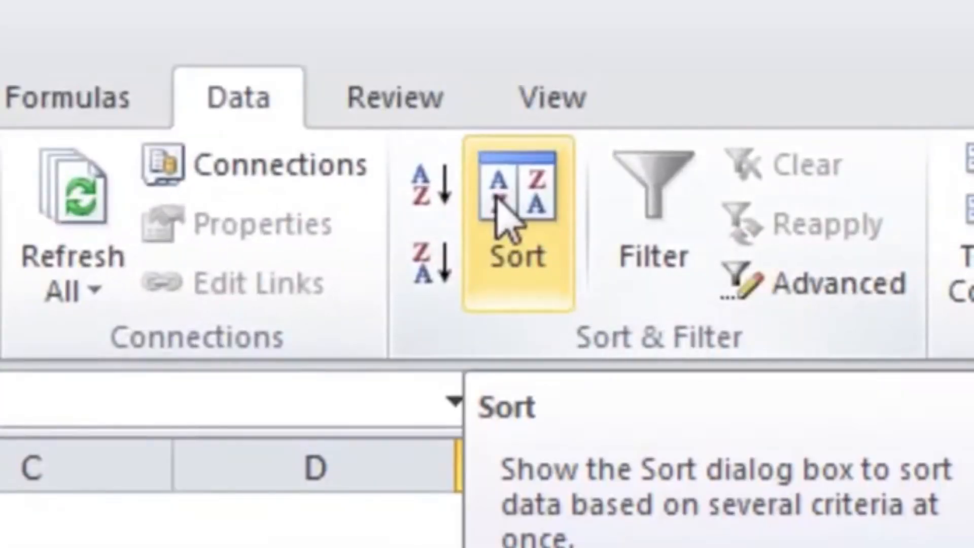
click(501, 215)
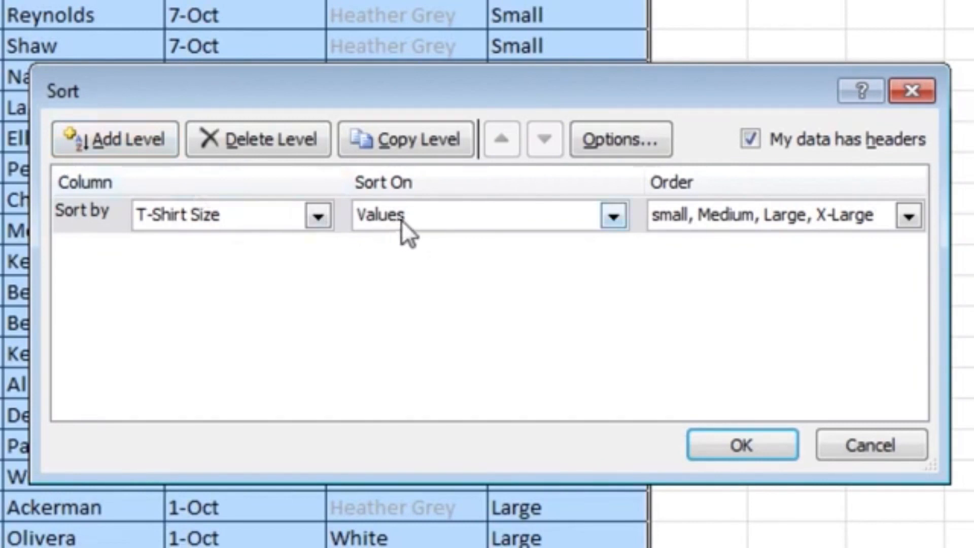
click(612, 216)
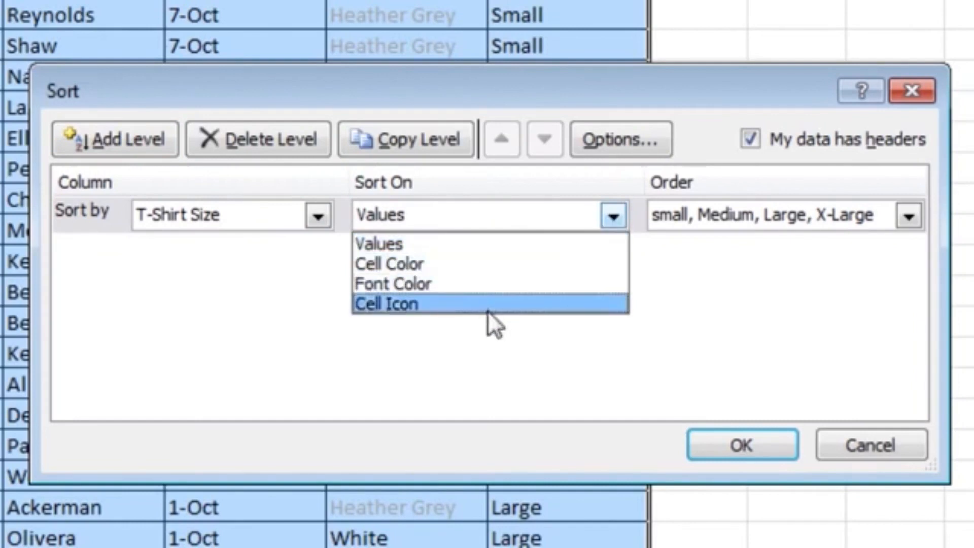
click(489, 284)
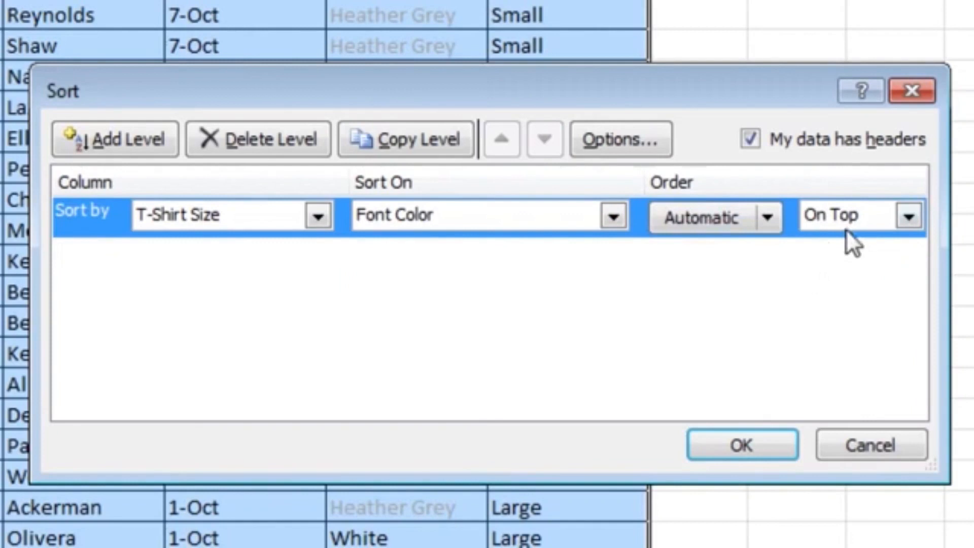
click(908, 216)
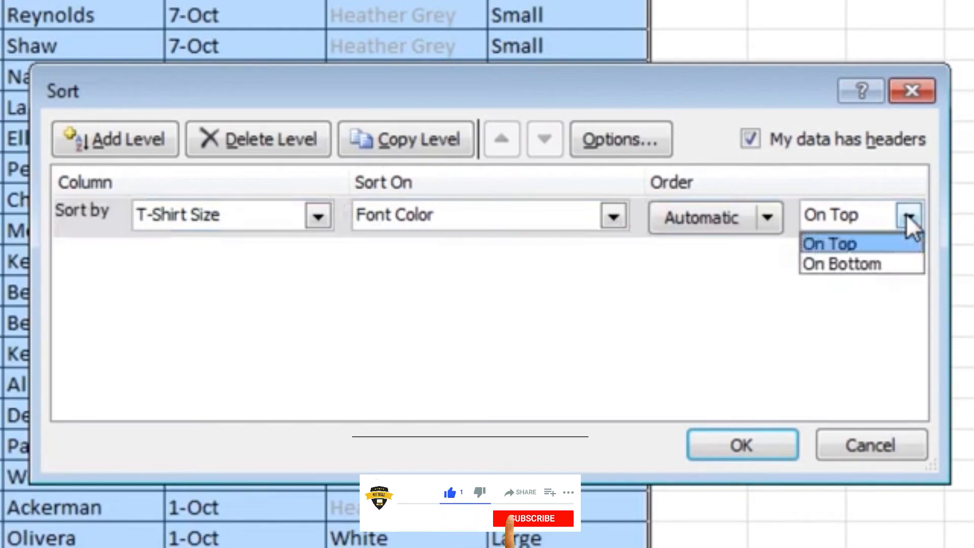
click(887, 261)
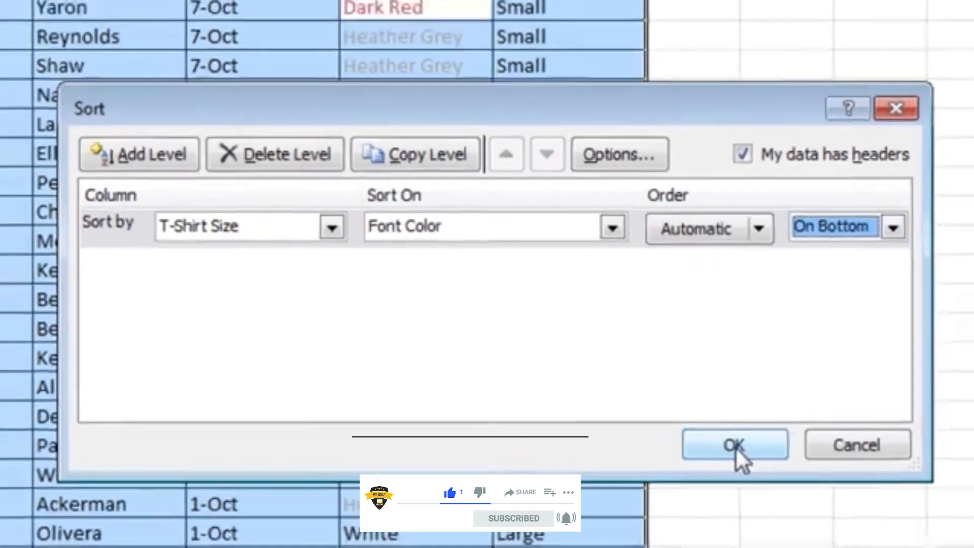
click(742, 449)
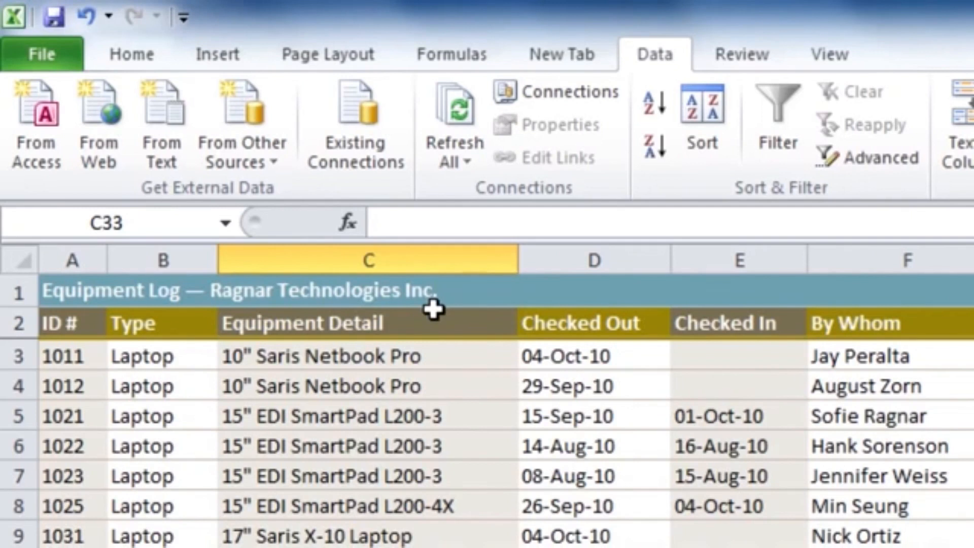
Turn on filtering for the equipment log's header row and exclude Other and TV from the Type column
drag(65, 315, 956, 327)
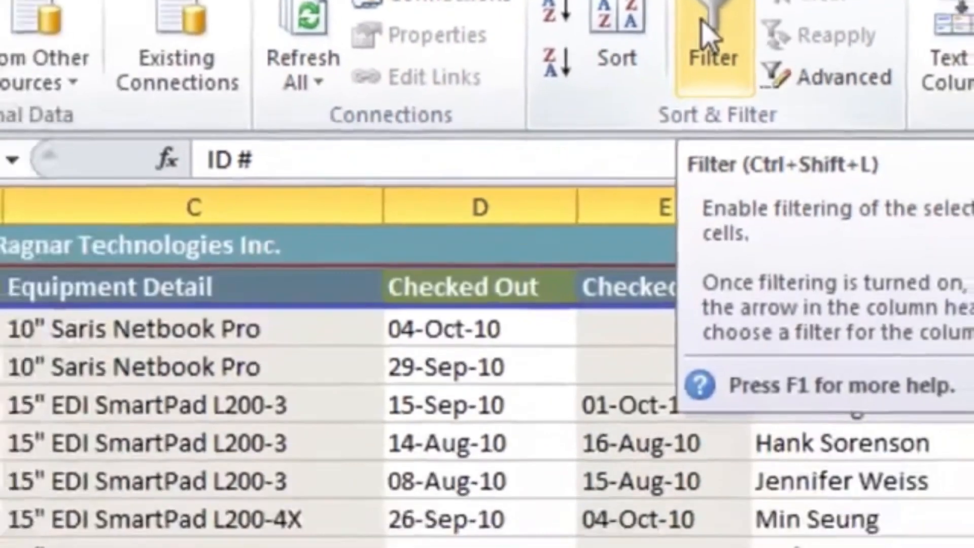
click(677, 230)
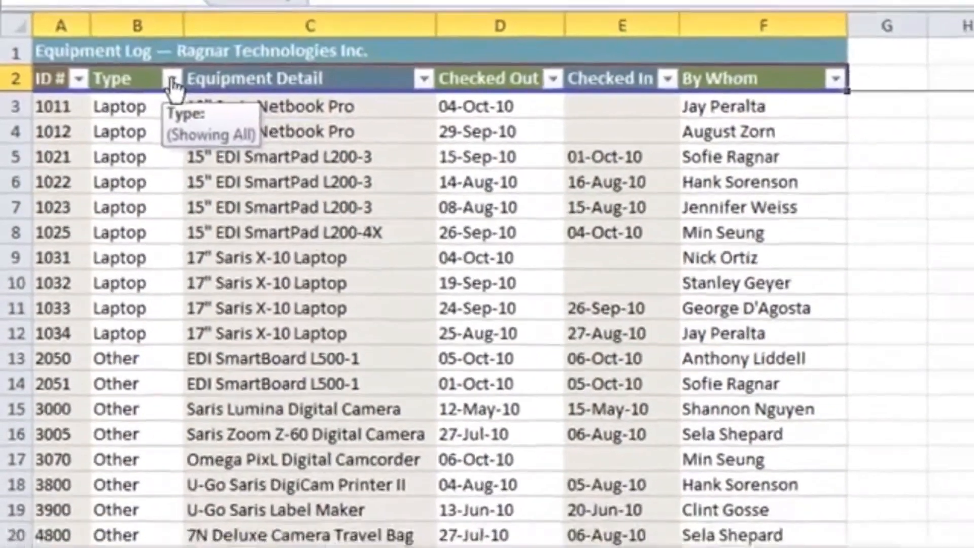
click(192, 109)
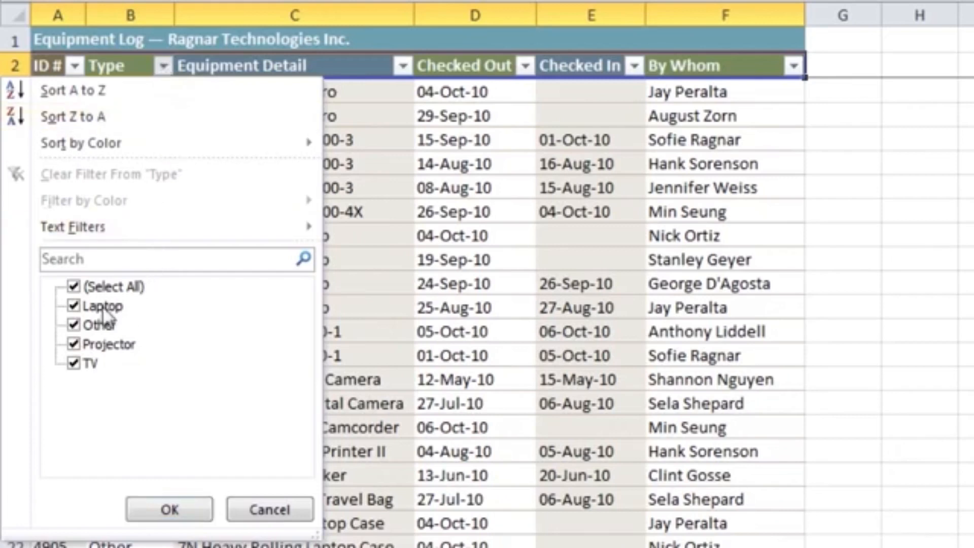
click(74, 326)
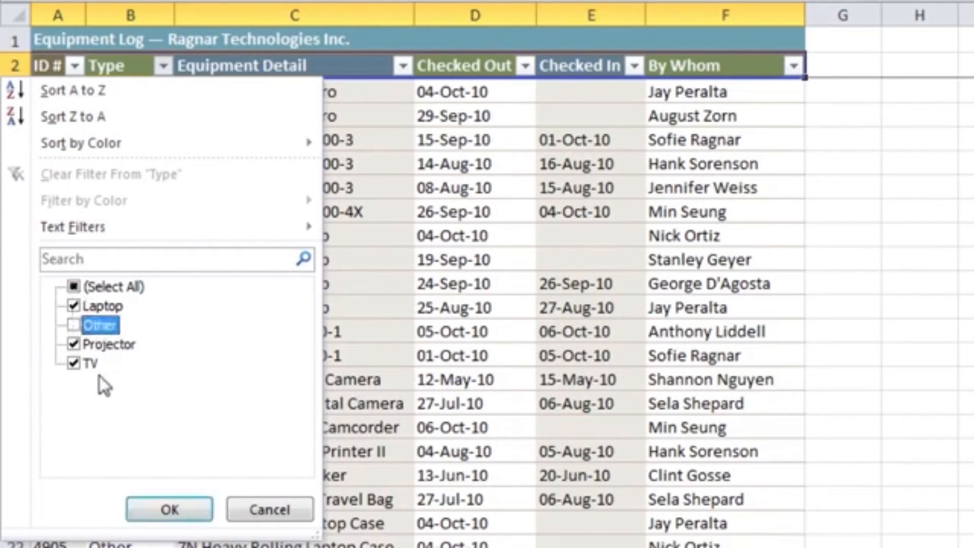
click(74, 363)
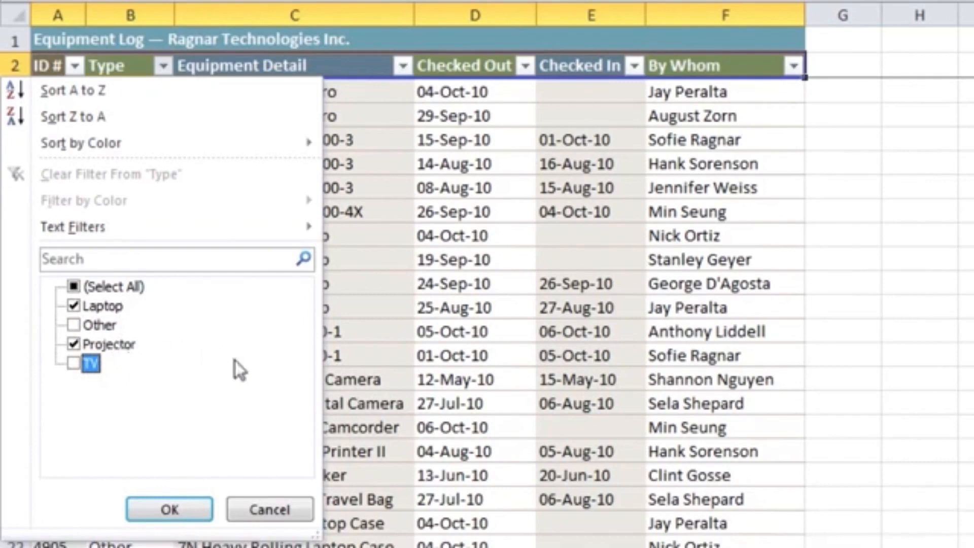
click(184, 508)
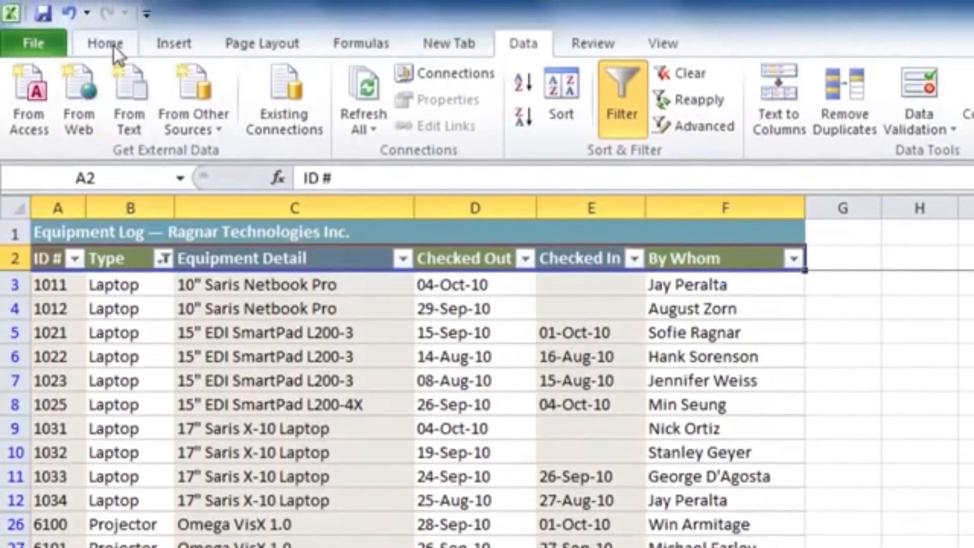
Filter the Checked Out column to August 2010 only, excluding September and October
click(114, 46)
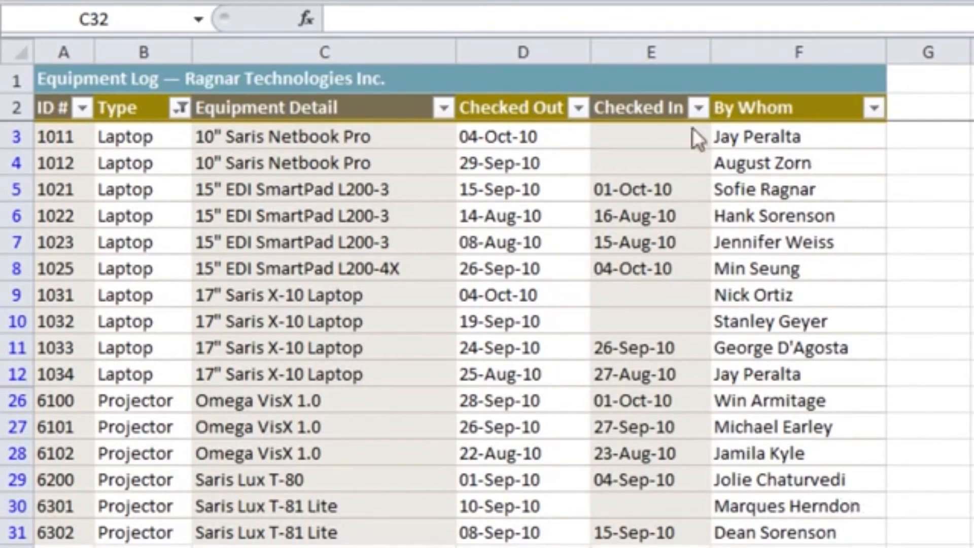
click(578, 101)
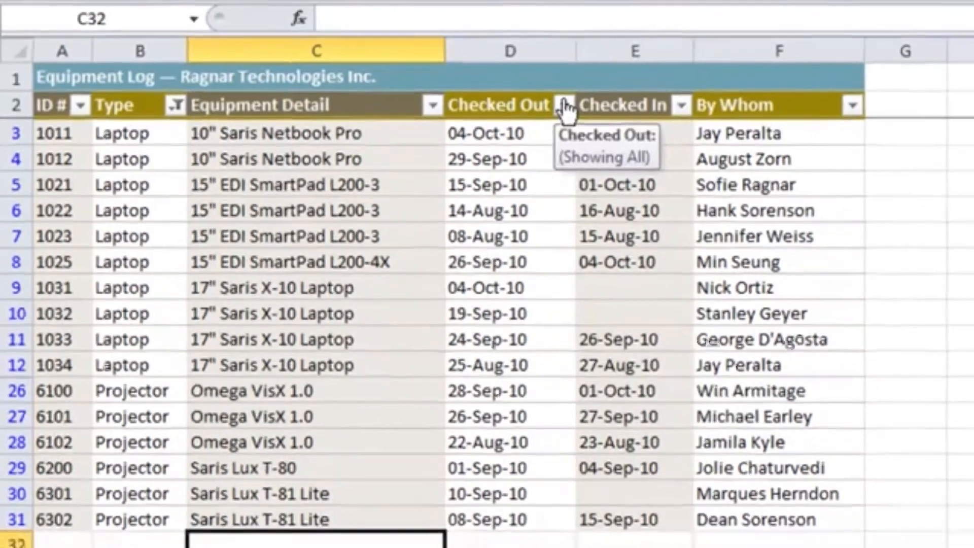
click(580, 108)
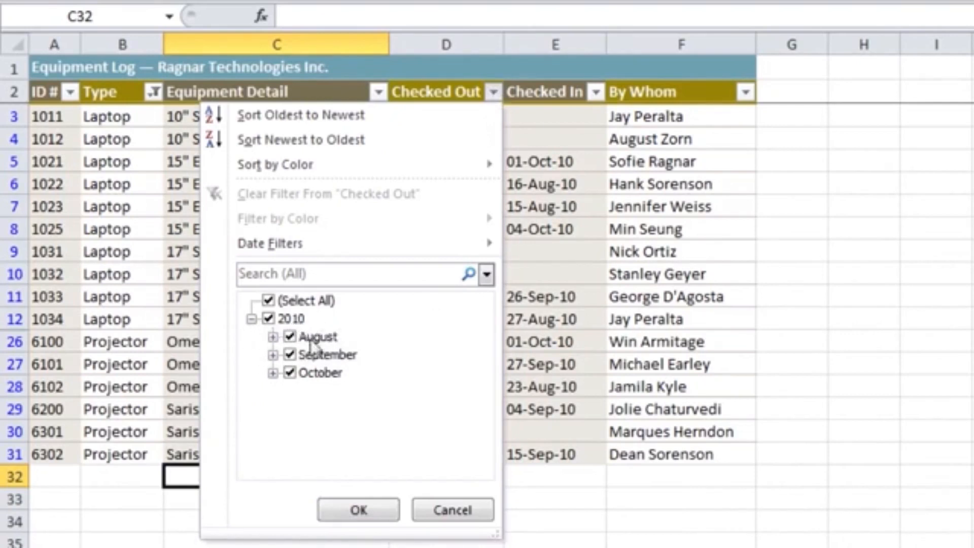
click(290, 373)
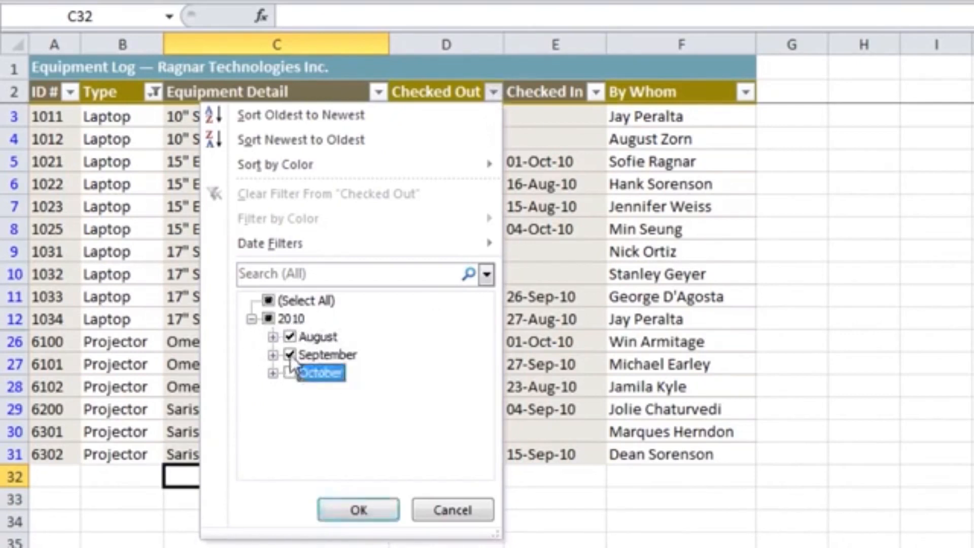
click(290, 355)
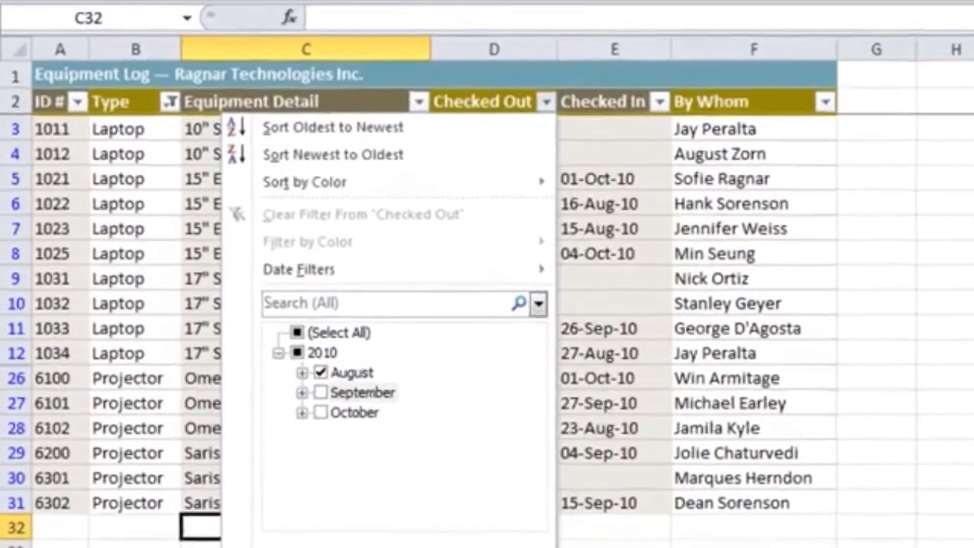
click(370, 511)
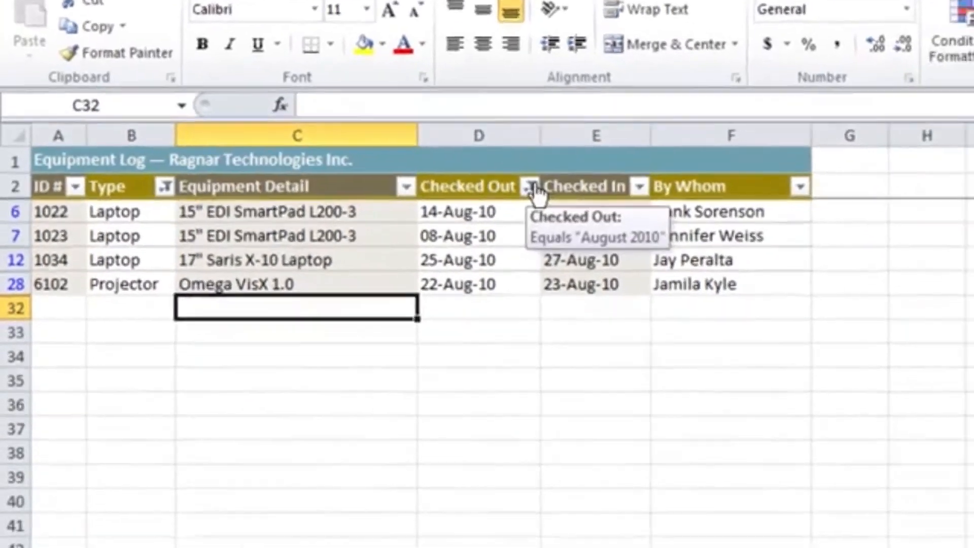
Clear the filter from the equipment log's Checked Out column
click(583, 287)
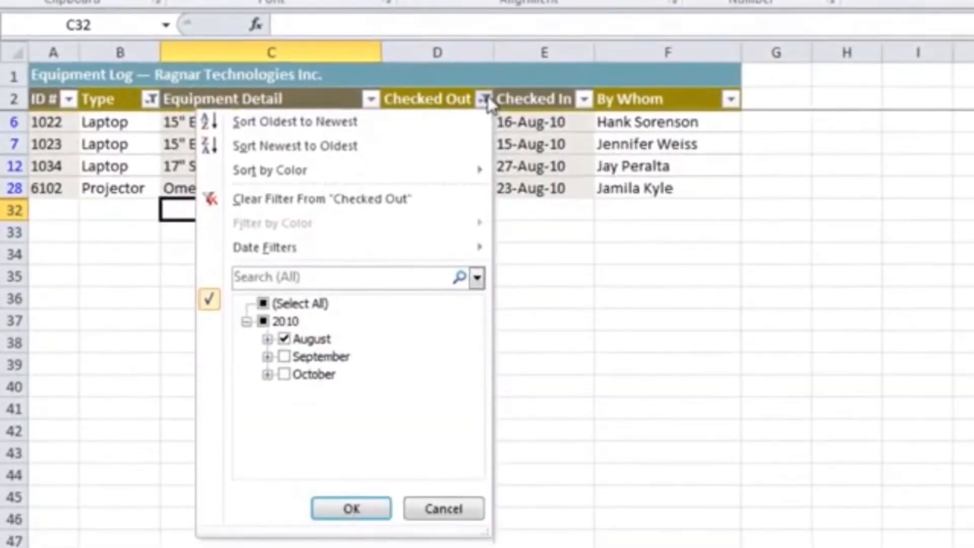
click(400, 202)
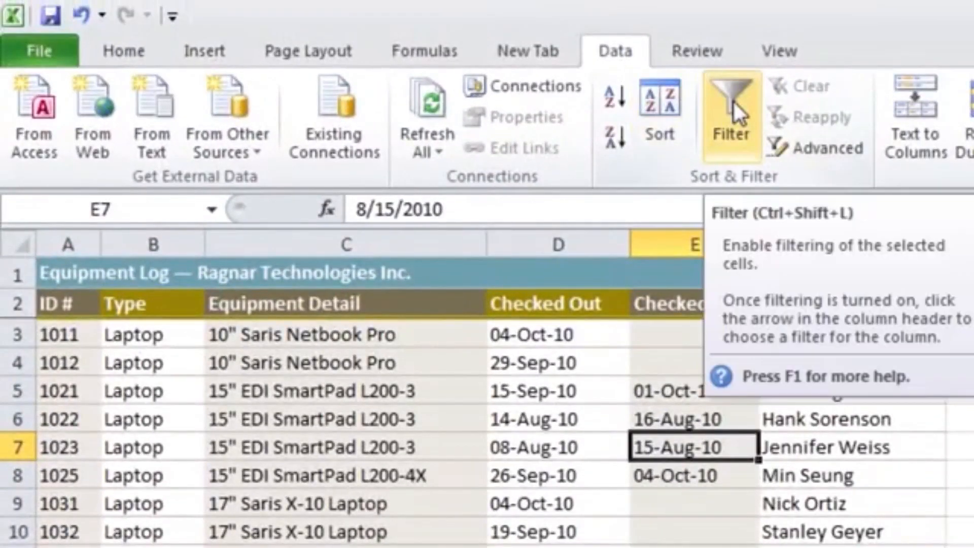
Turn on filtering for the equipment log and filter Equipment Detail to the items matching the search term "saris"
click(733, 102)
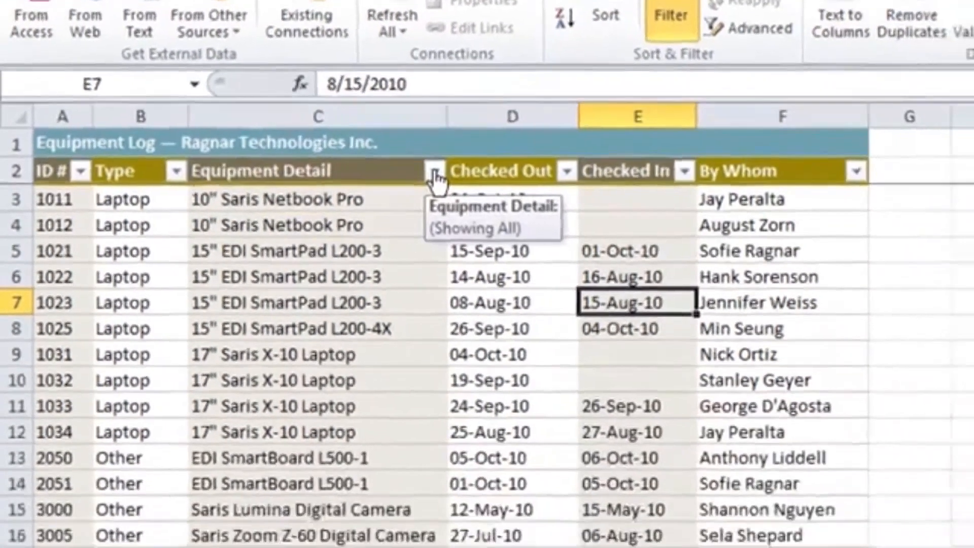
click(474, 304)
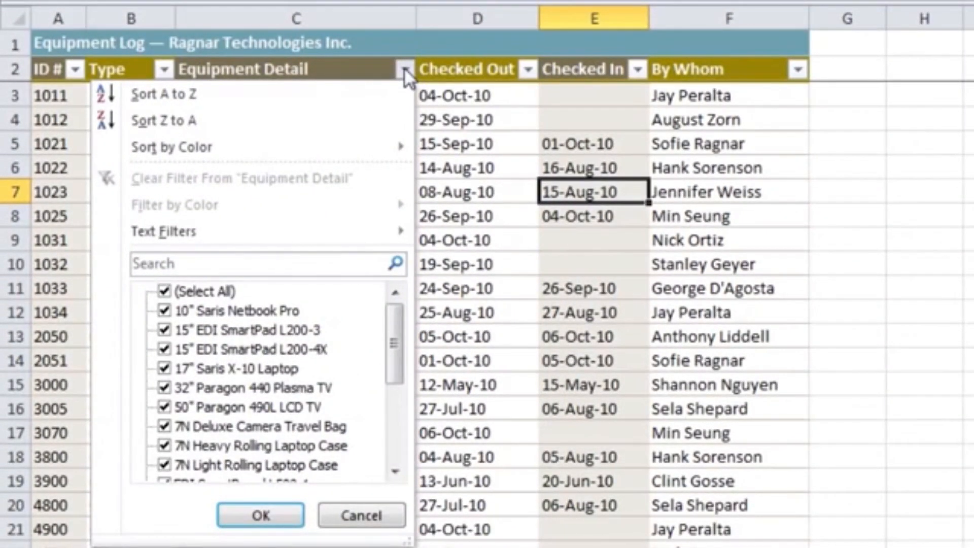
click(305, 266)
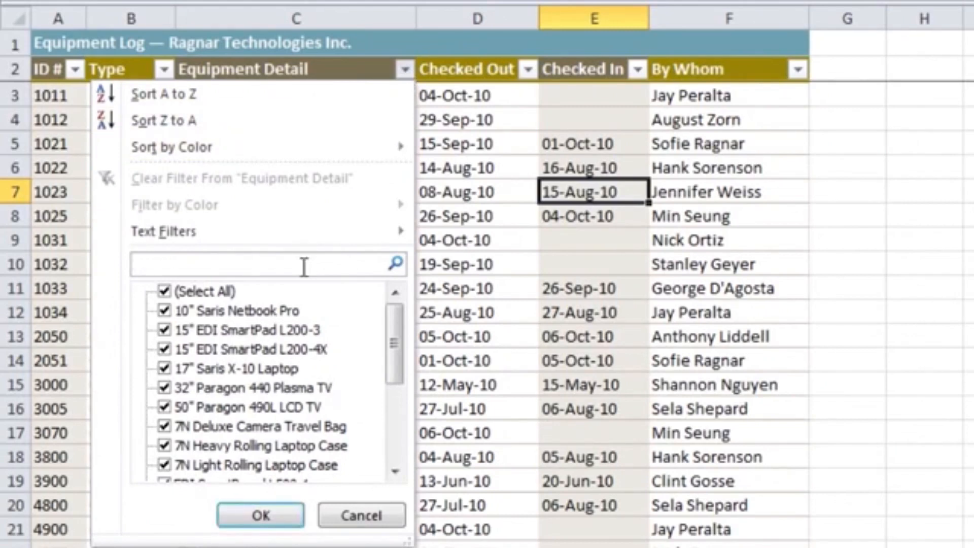
text(saris)
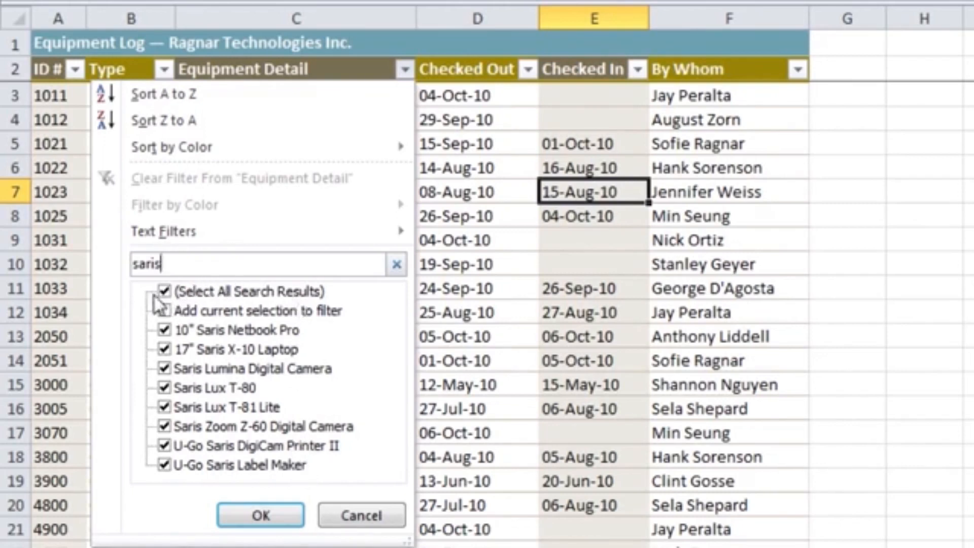
click(259, 516)
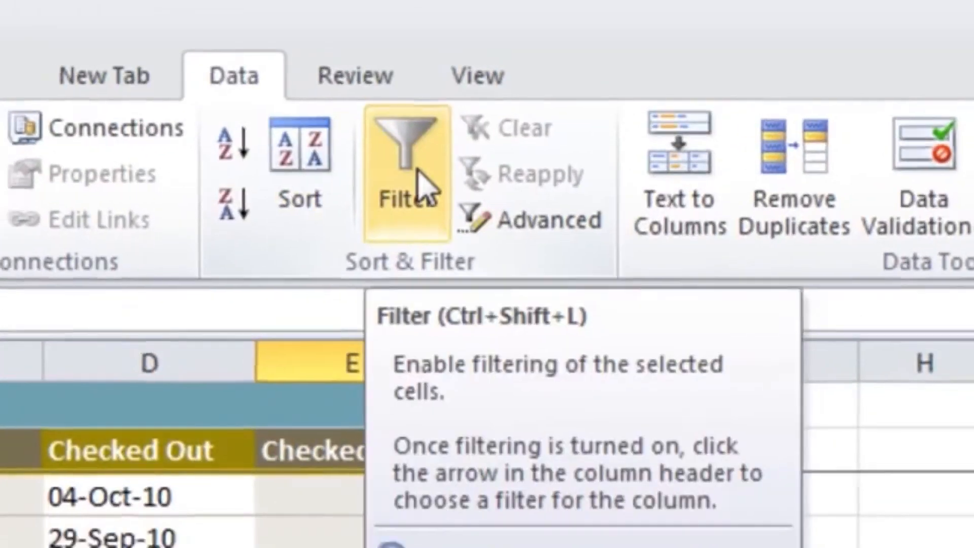
Turn filtering on again and apply a text filter showing only rows whose Equipment Detail does not contain "Cam"
click(413, 175)
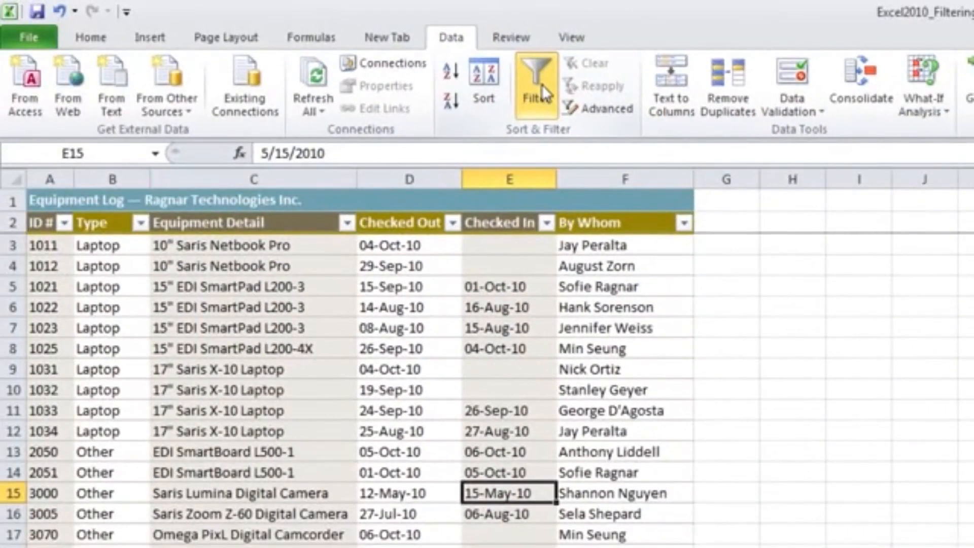
click(300, 223)
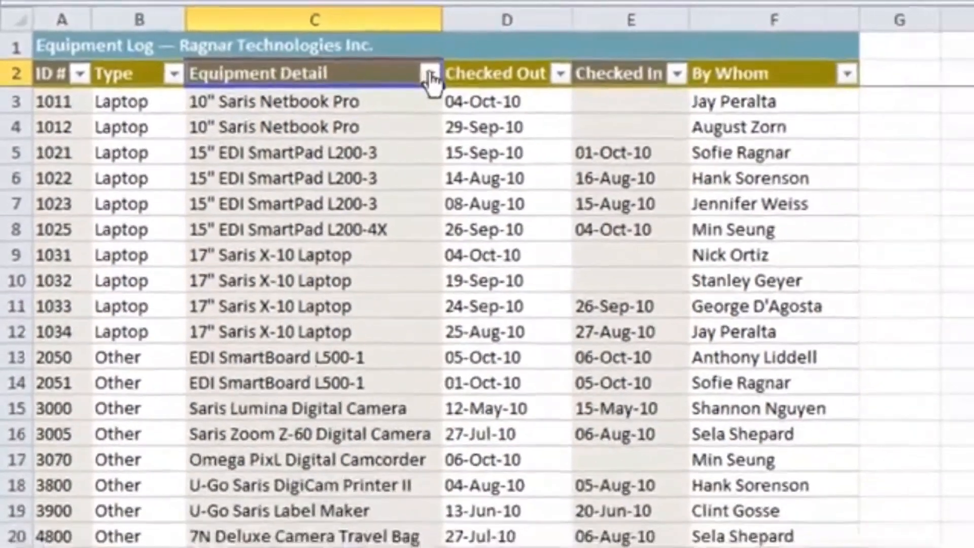
click(494, 84)
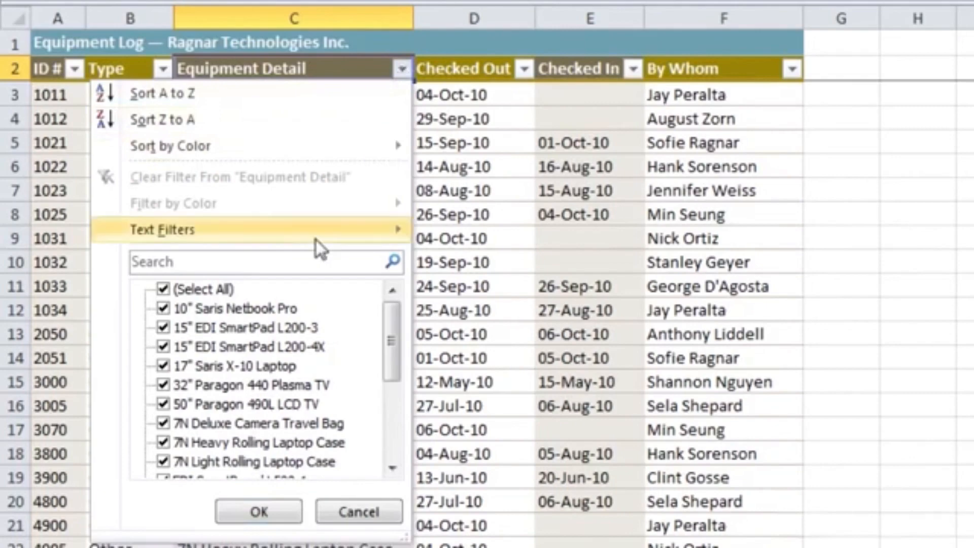
mouse_move(315, 240)
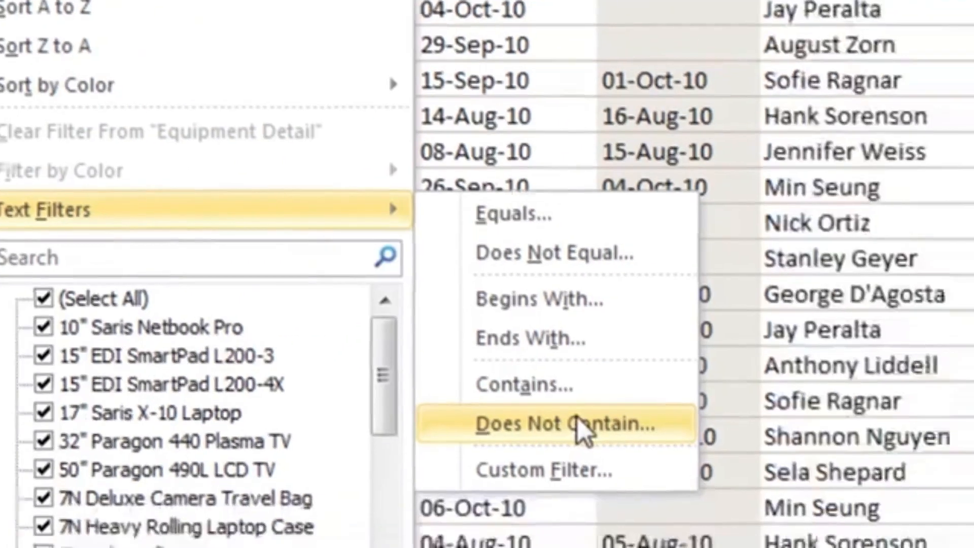
click(777, 472)
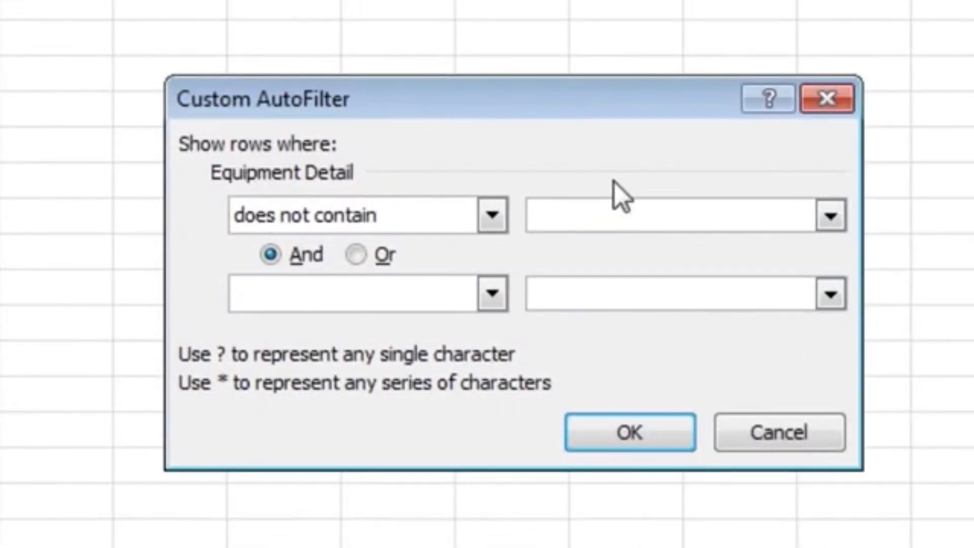
text(Cam)
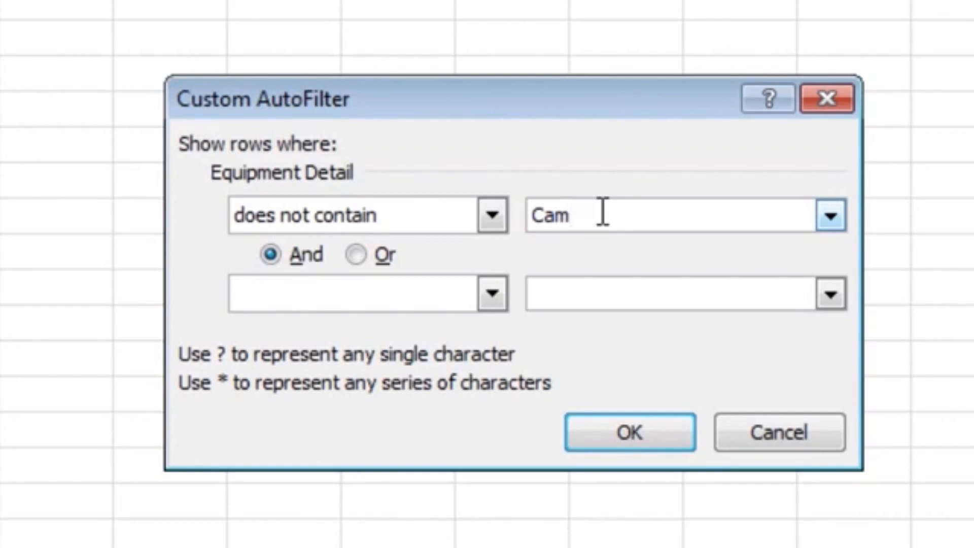
click(644, 439)
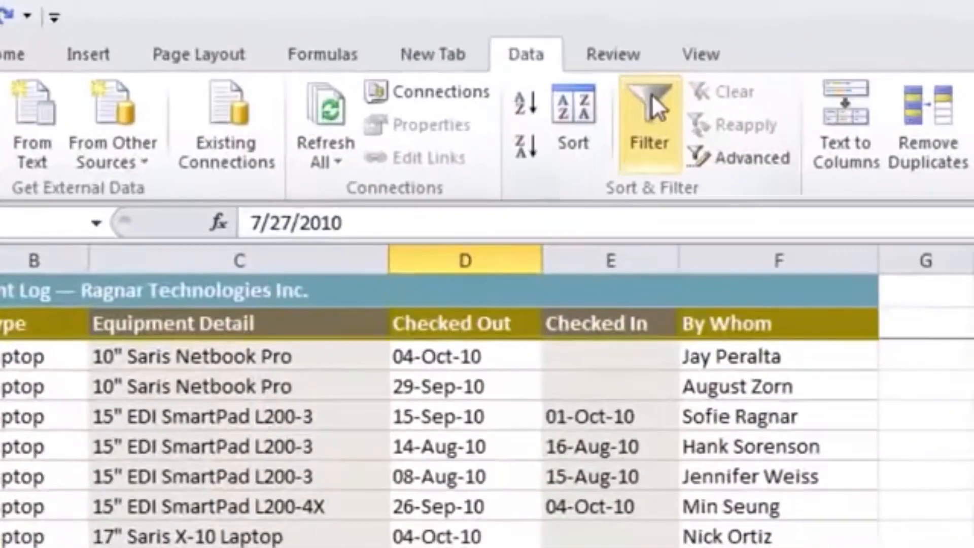
Turn filtering back on and apply a date filter to the Checked Out column
click(640, 102)
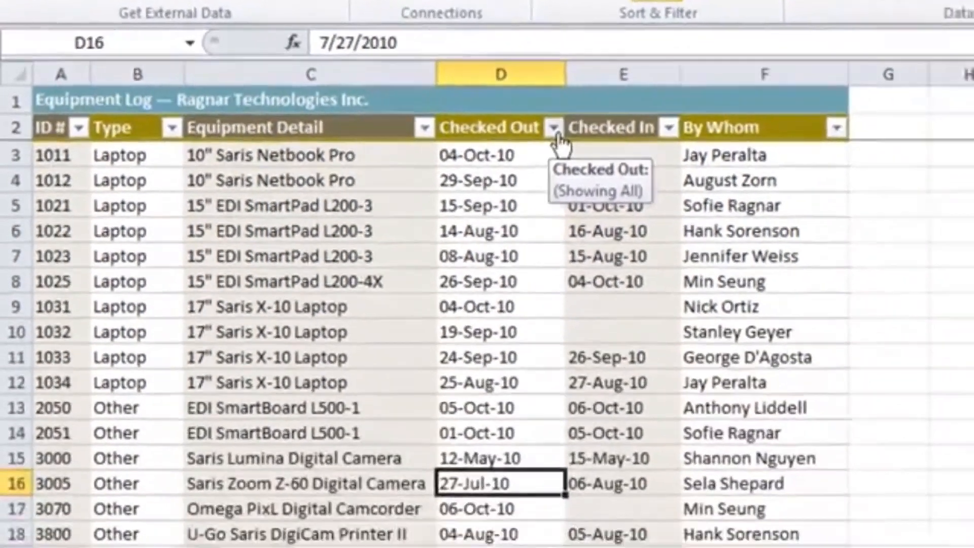
click(651, 320)
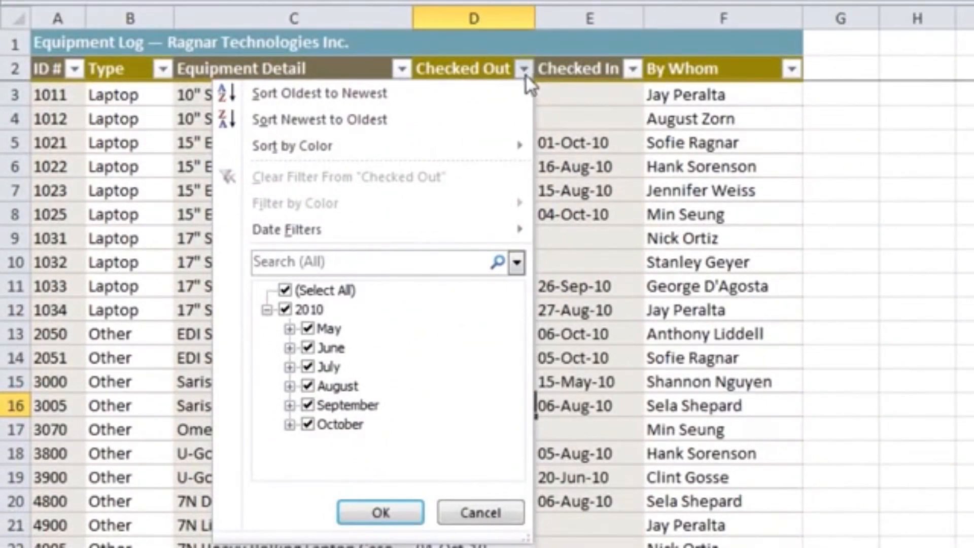
mouse_move(446, 232)
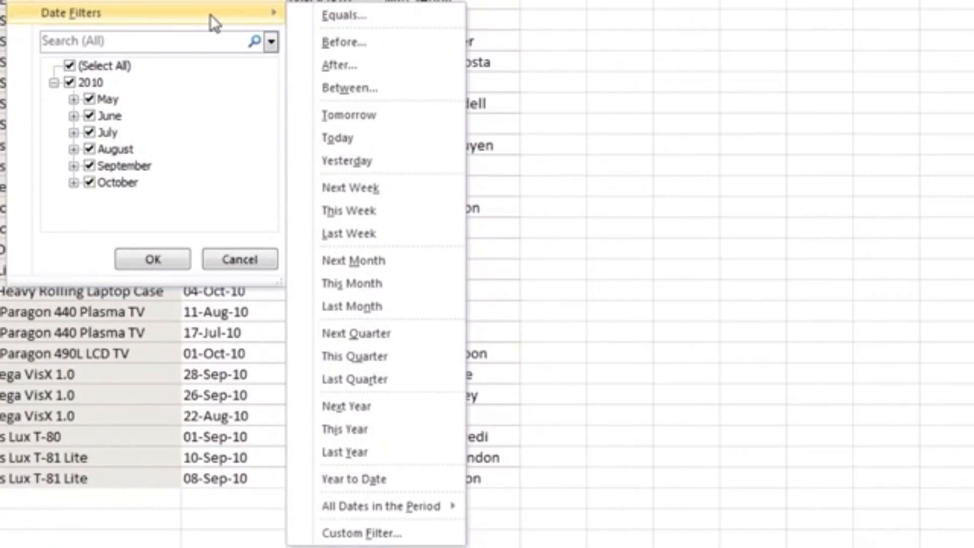
click(400, 217)
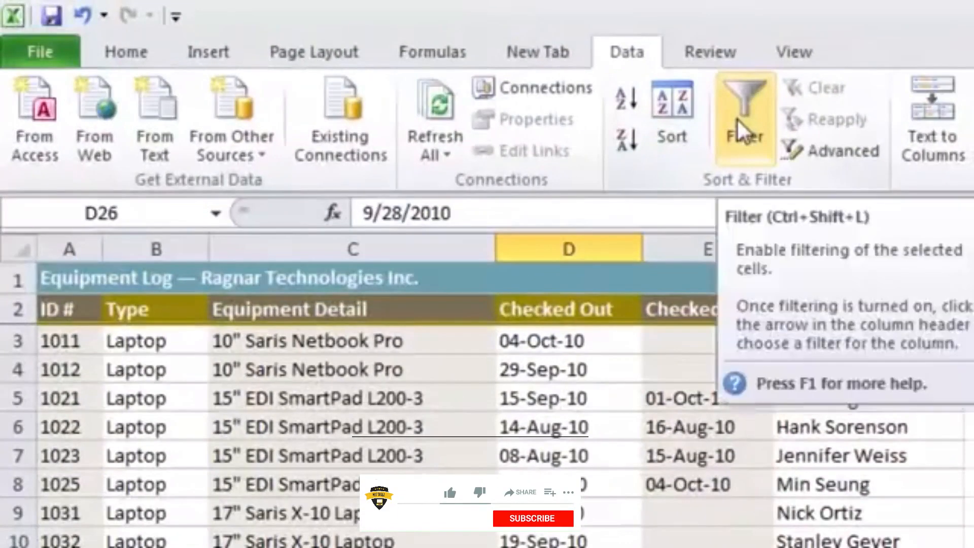
Re-enable the header filters and apply a number filter keeping ID # values between 3000 and 4000
click(736, 118)
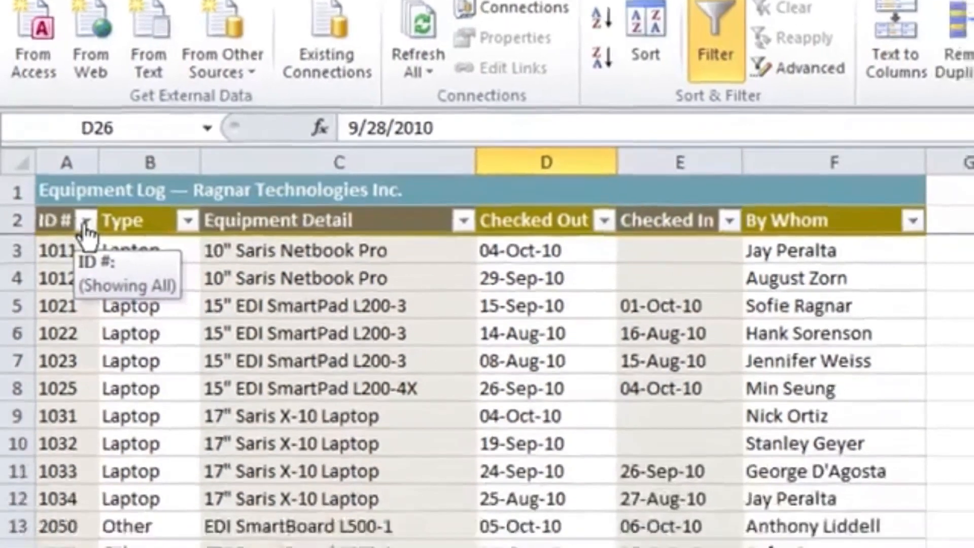
click(89, 310)
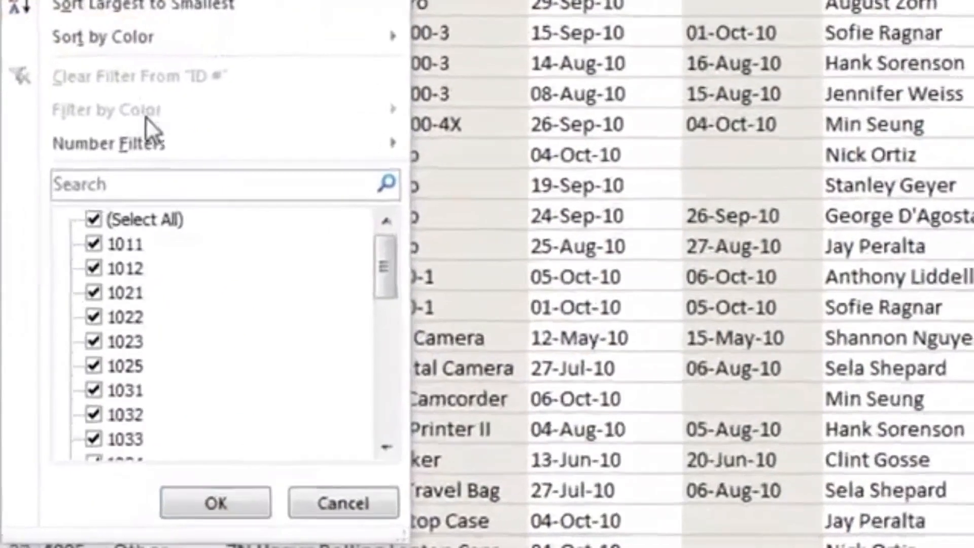
mouse_move(127, 213)
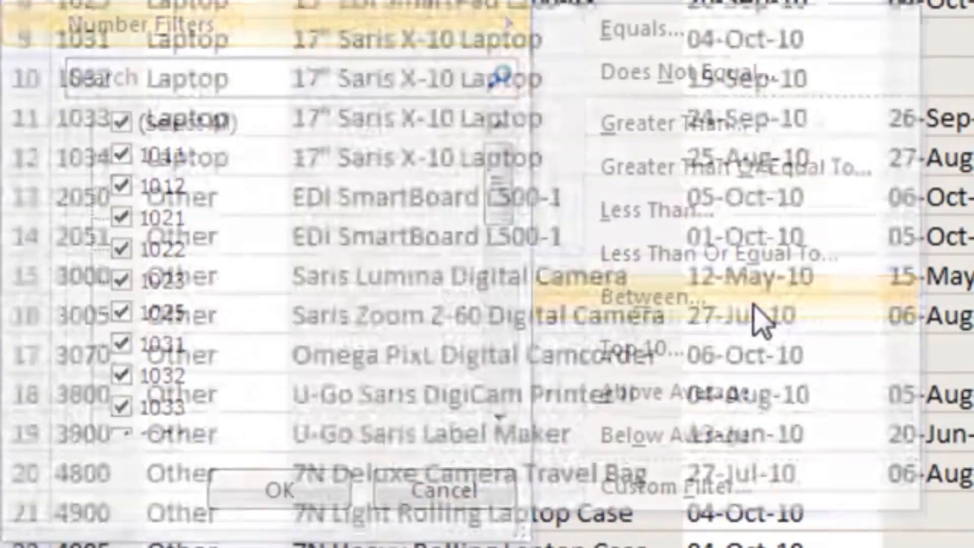
click(755, 305)
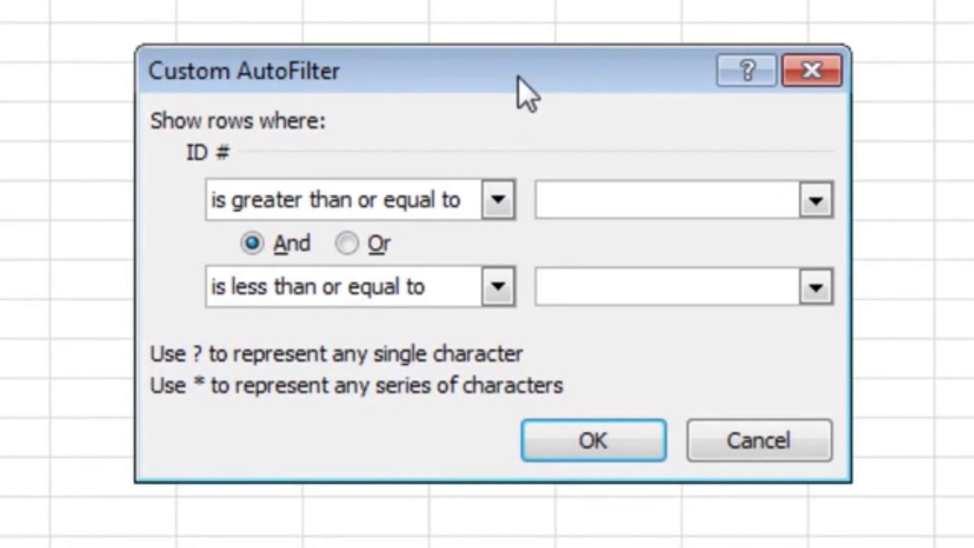
text(3000)
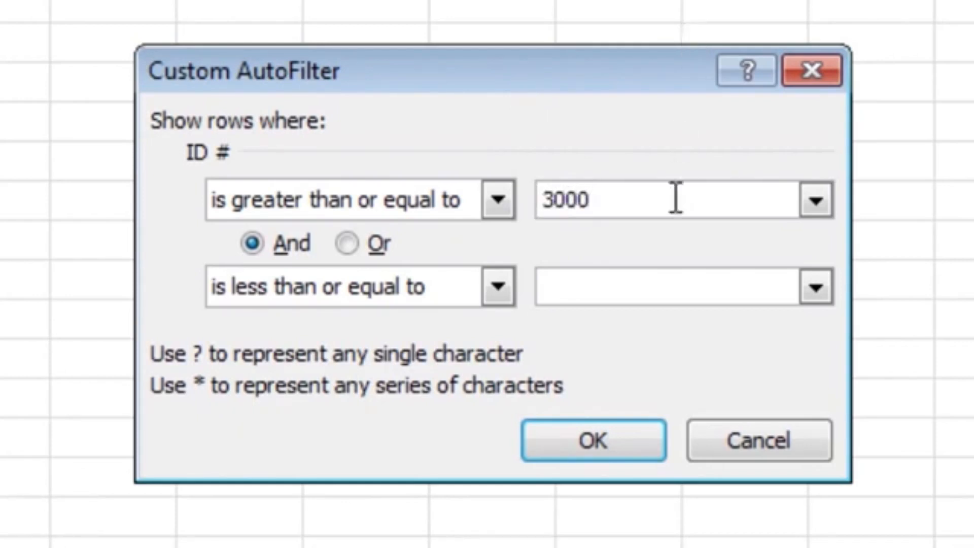
click(659, 286)
text(4000)
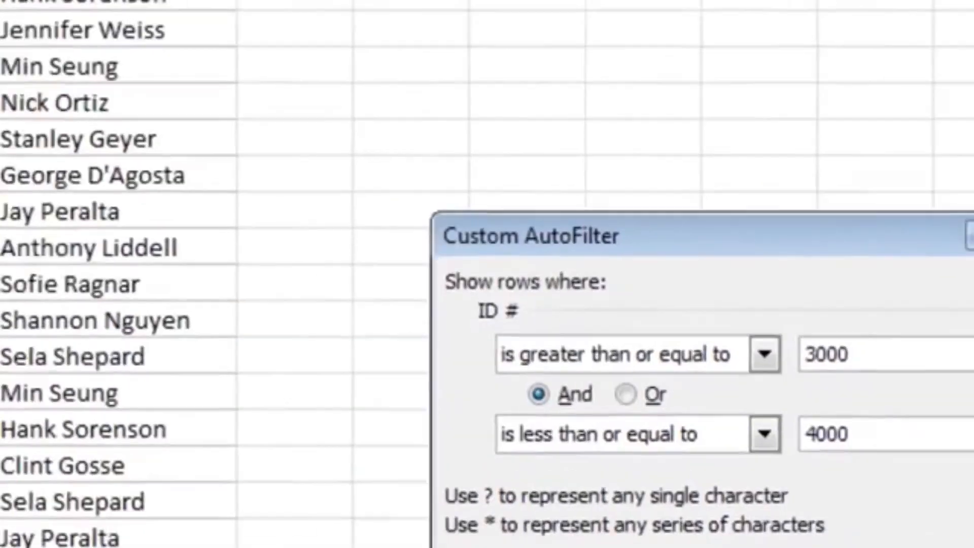
click(615, 443)
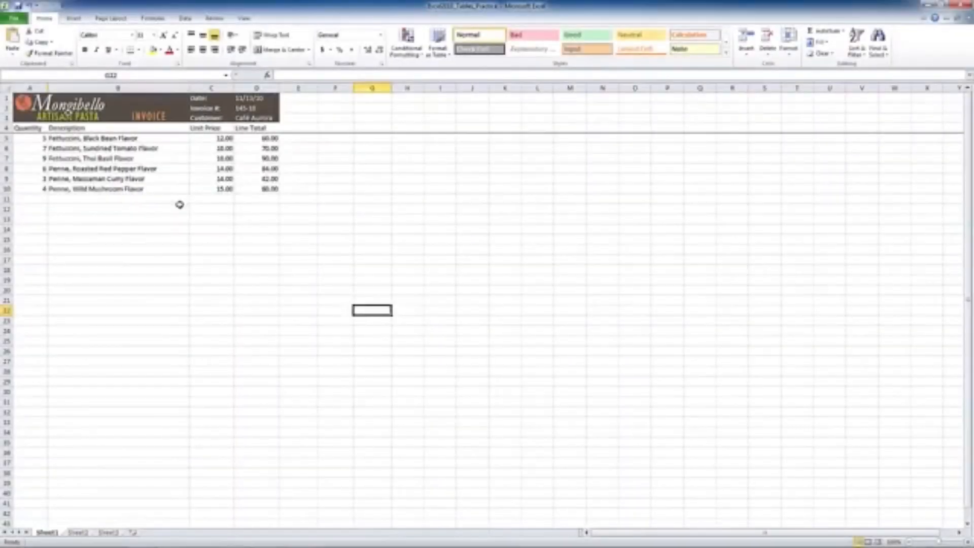
Format the invoice range A4:D10 as a table with headers, using a light orange banded style
click(180, 208)
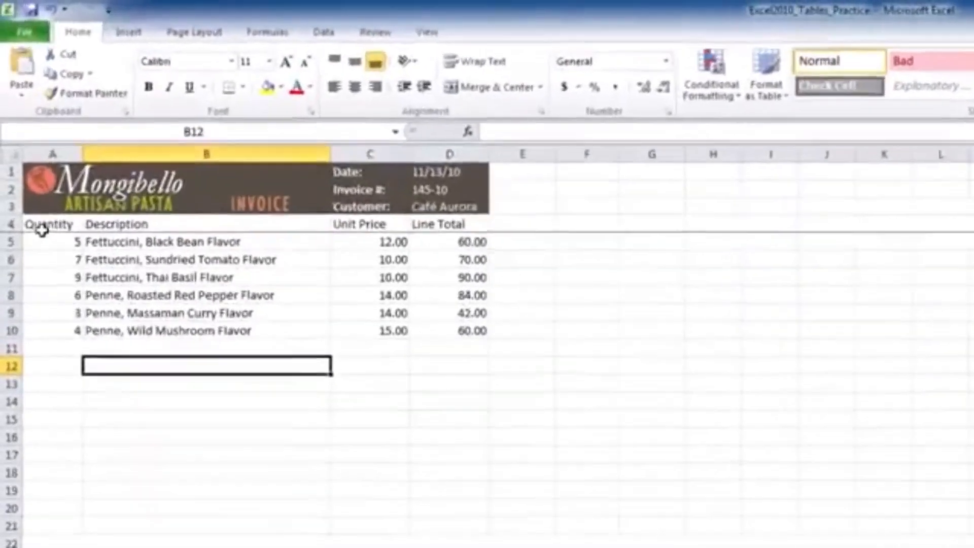
drag(42, 229, 497, 345)
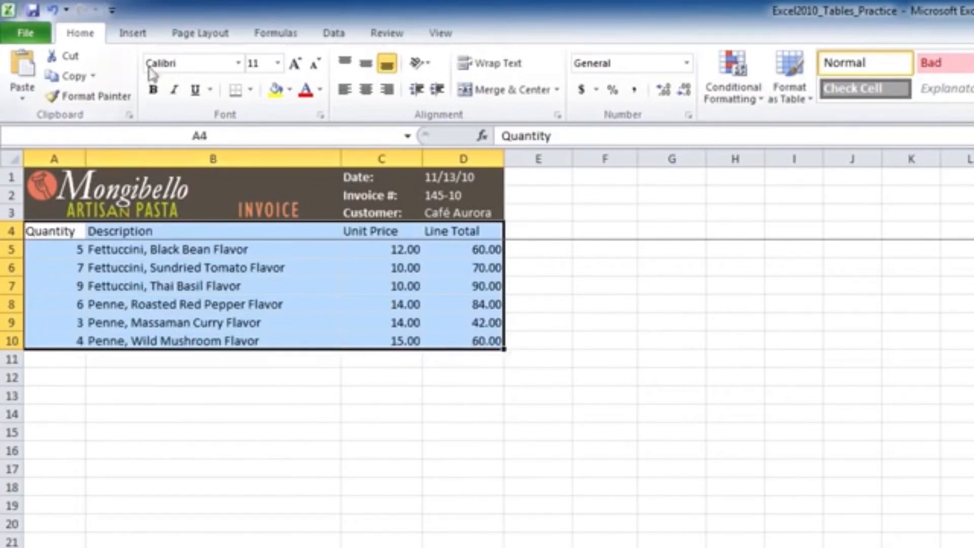
click(800, 107)
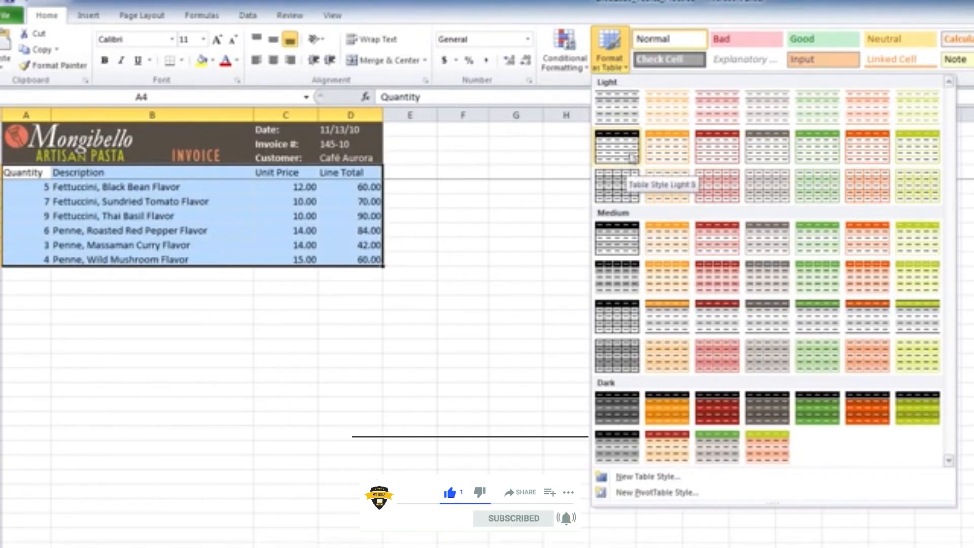
click(662, 125)
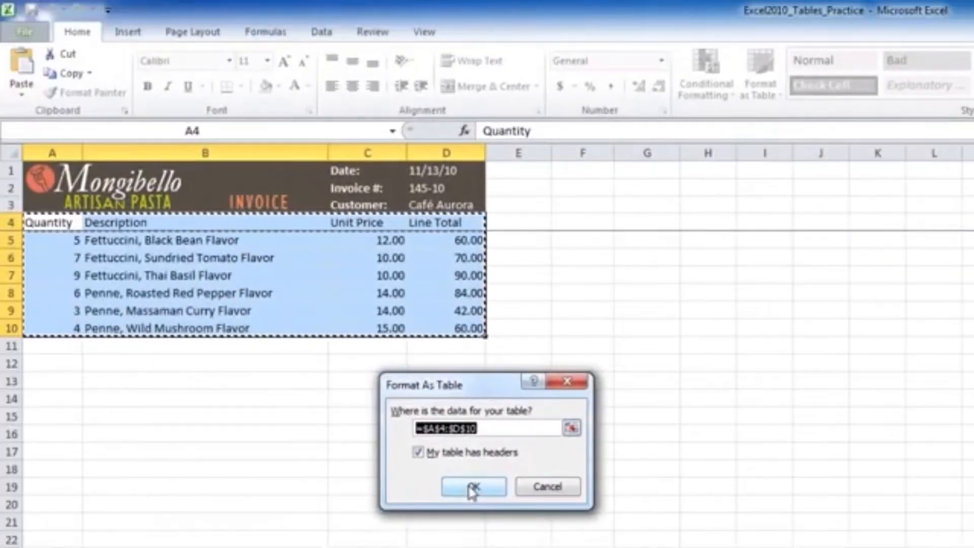
click(472, 487)
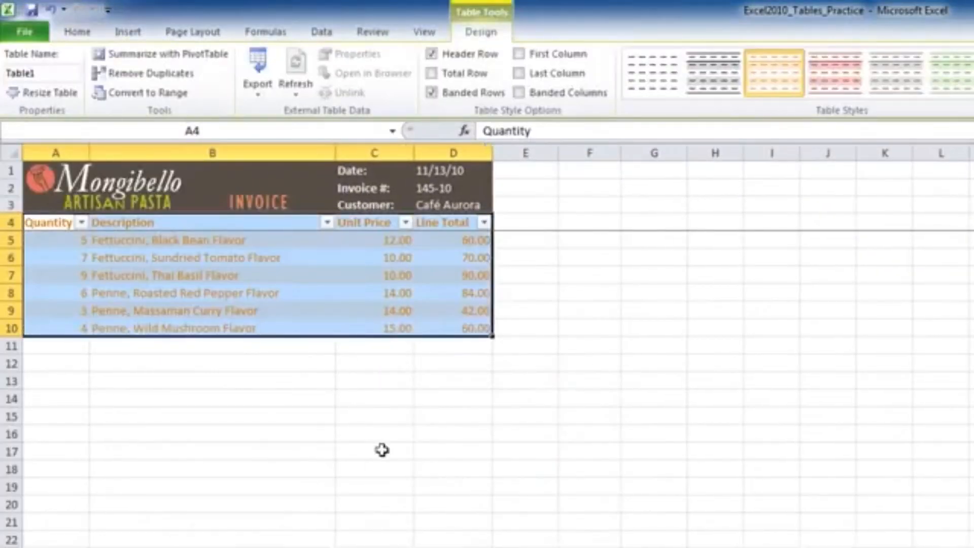
Examine the sort and filter options of the invoice table's Quantity, Description, Unit Price and Line Total headers
click(82, 223)
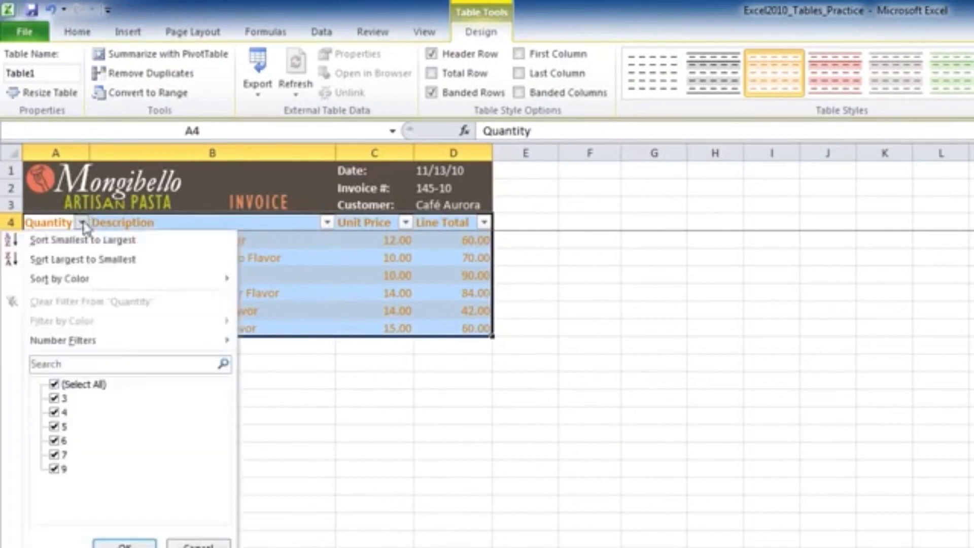
click(327, 223)
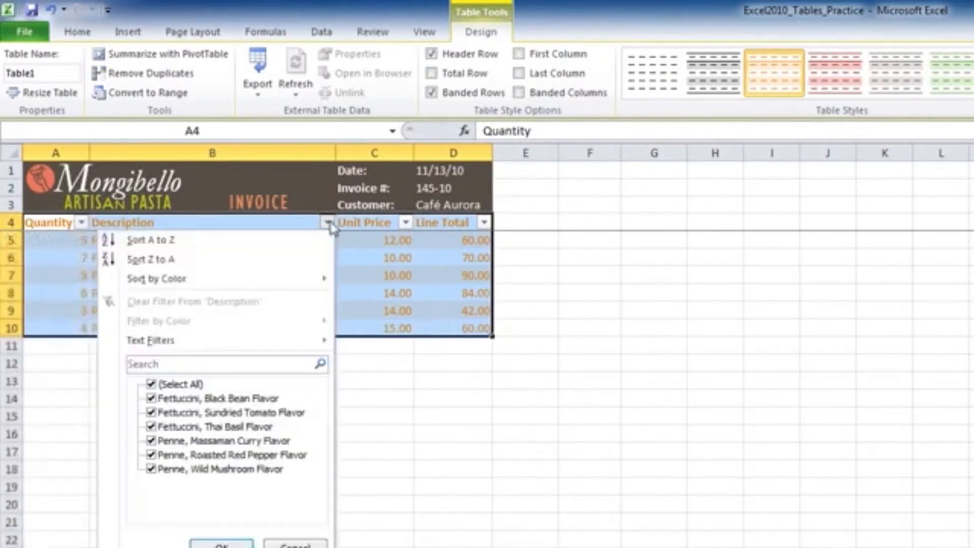
click(405, 223)
click(483, 224)
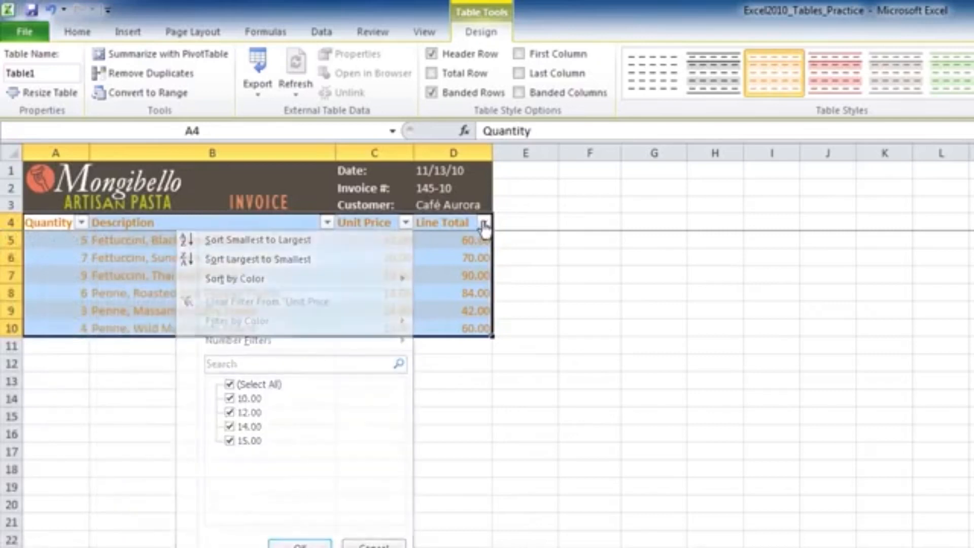
click(483, 224)
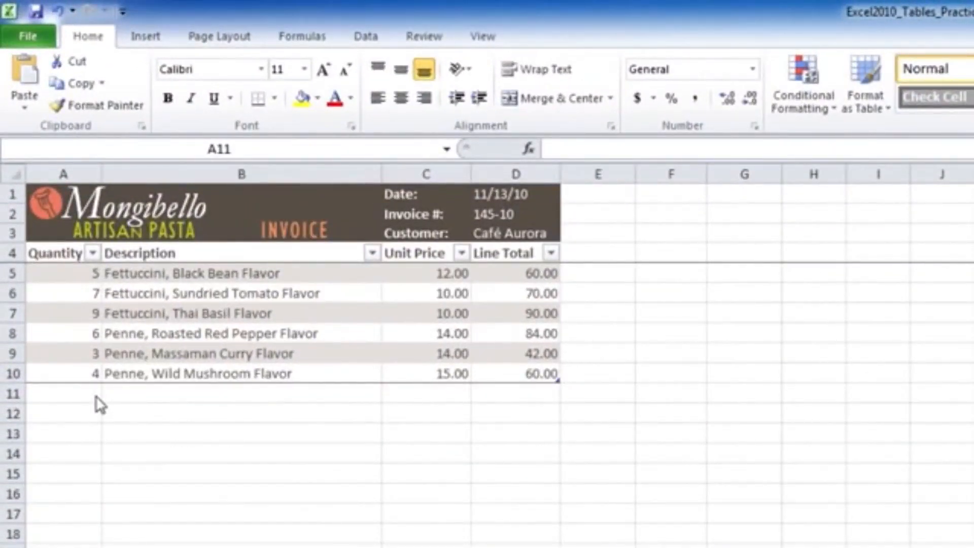
Try to resize the invoice table from header cell A4 through column D to include extra rows below the data
click(77, 273)
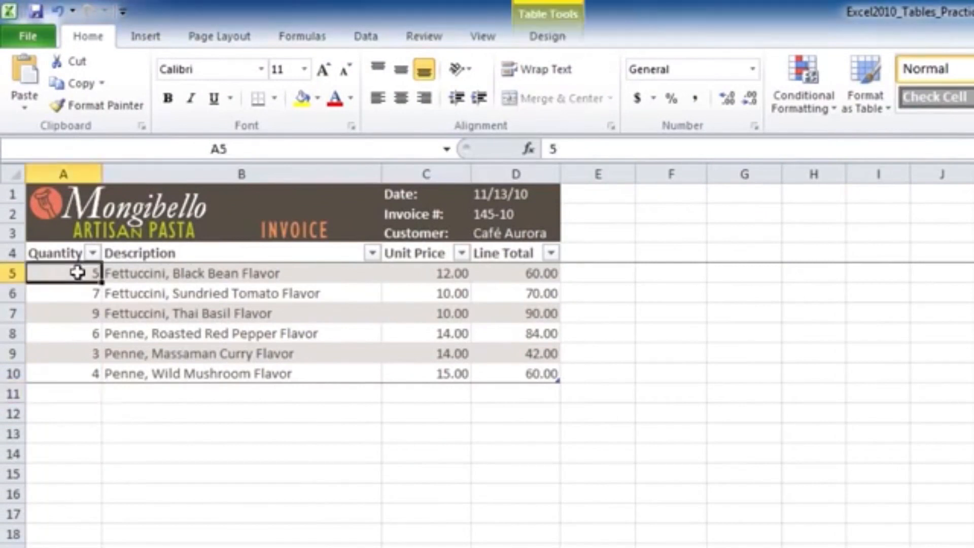
click(71, 253)
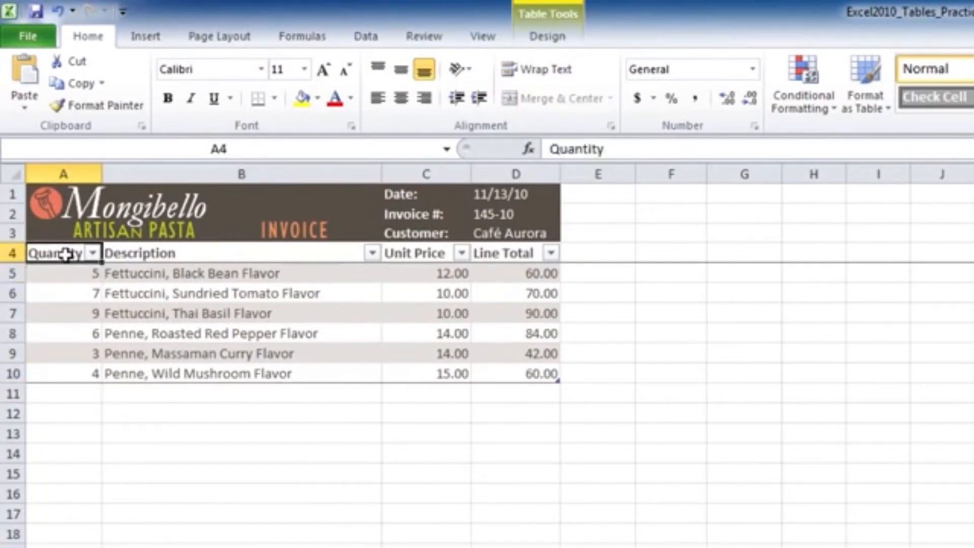
click(550, 40)
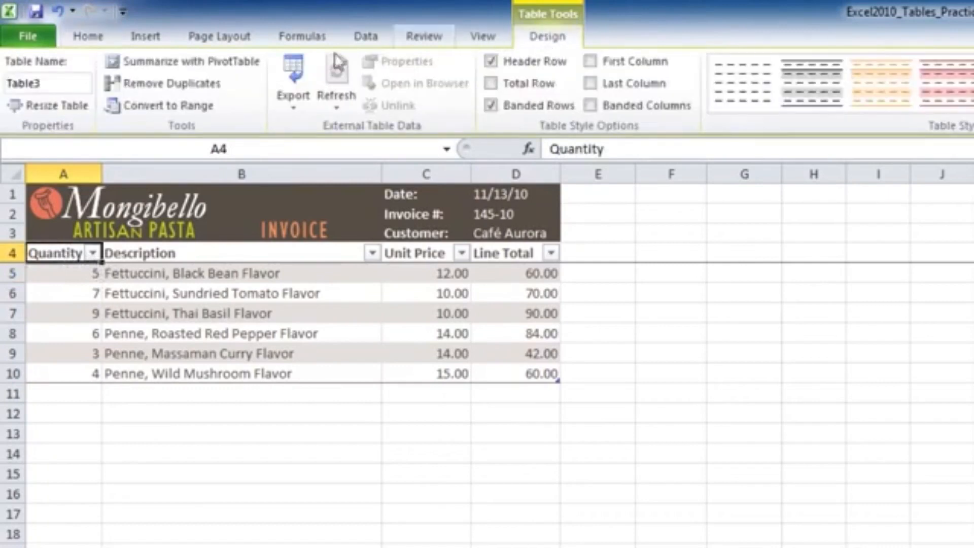
click(73, 109)
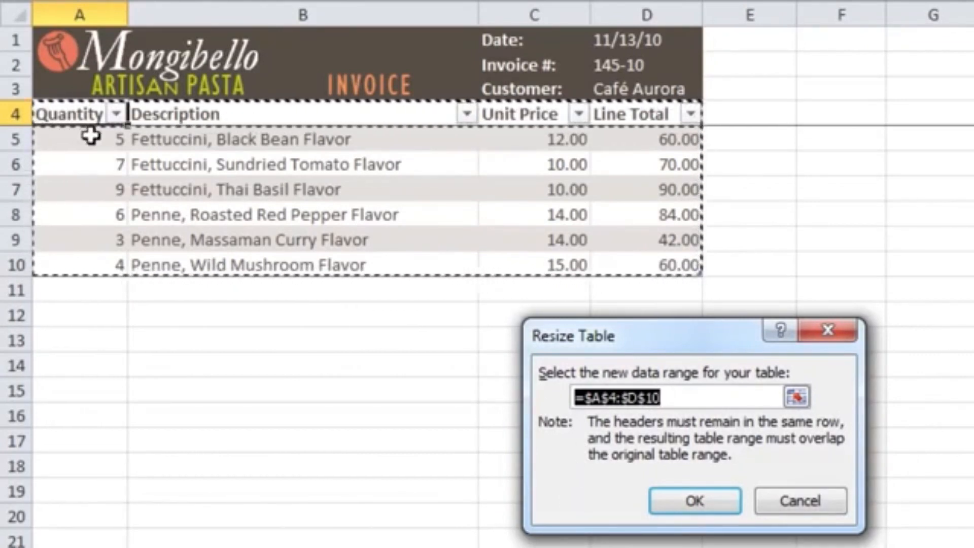
drag(105, 114, 601, 421)
click(529, 482)
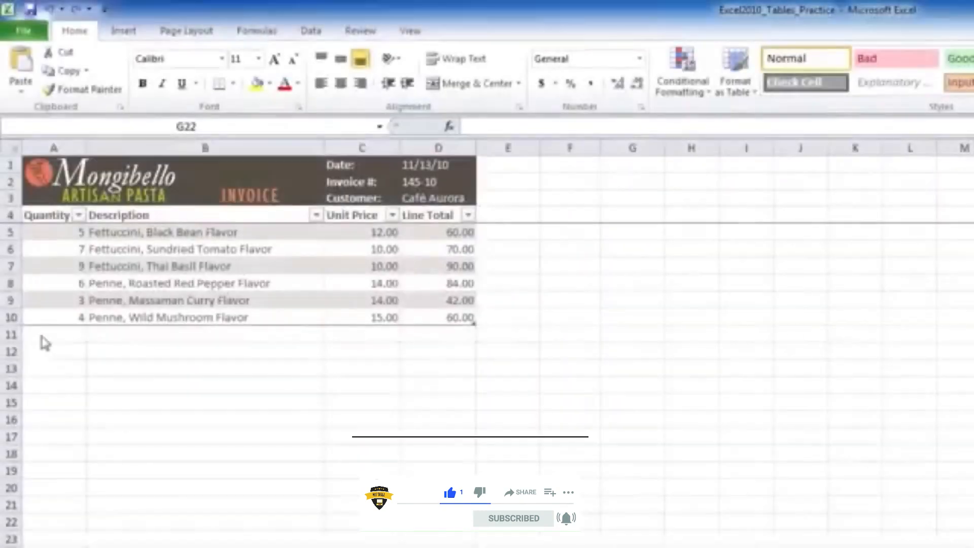
Restyle the invoice table with the red banded Medium table style that has a solid red header row
click(118, 232)
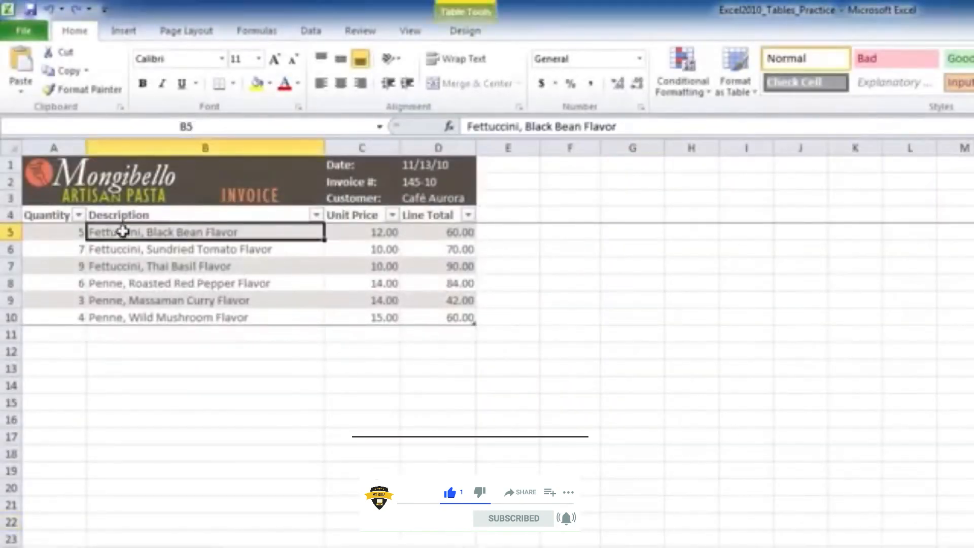
click(465, 32)
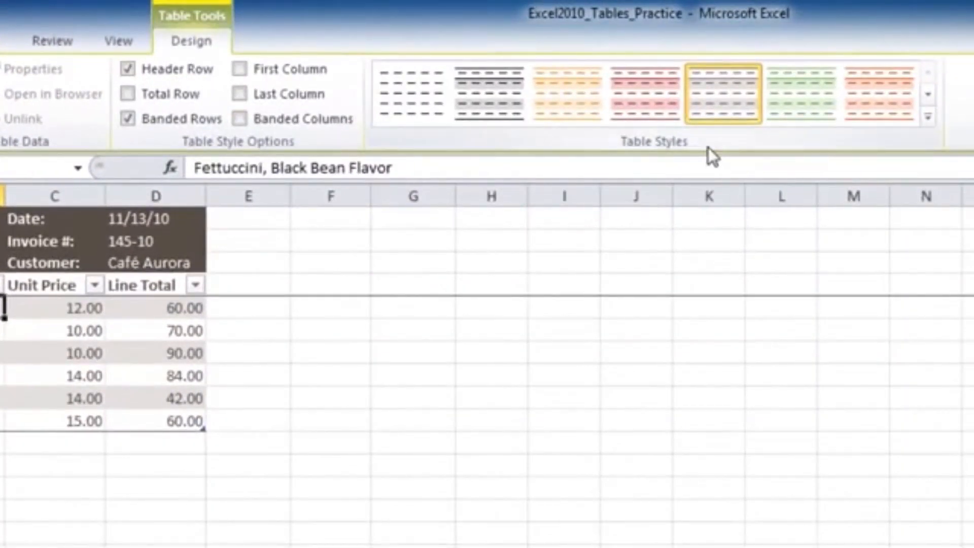
click(648, 114)
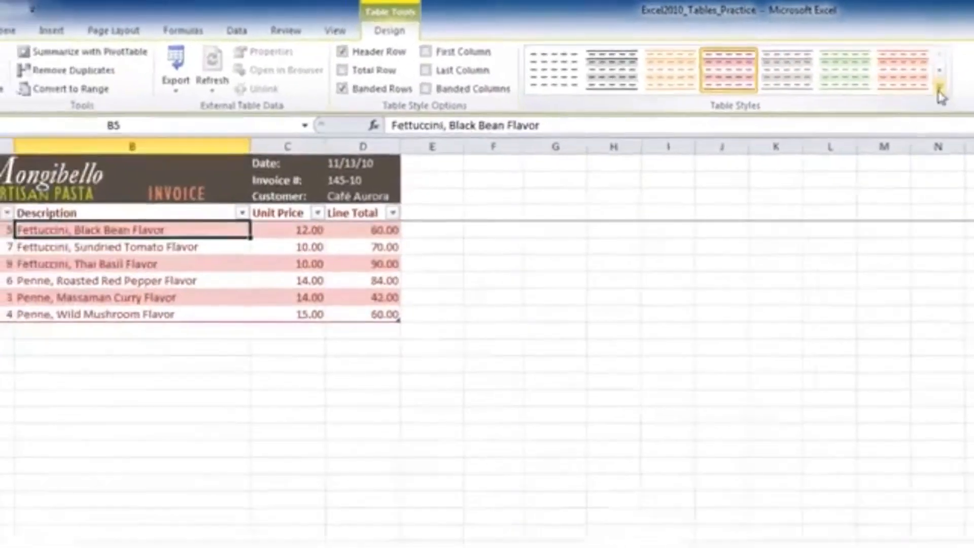
click(939, 92)
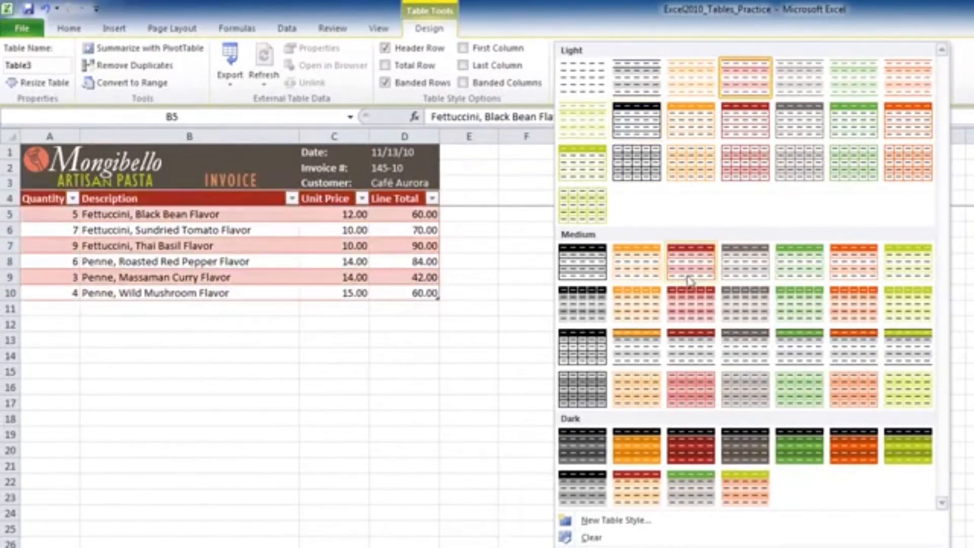
click(690, 280)
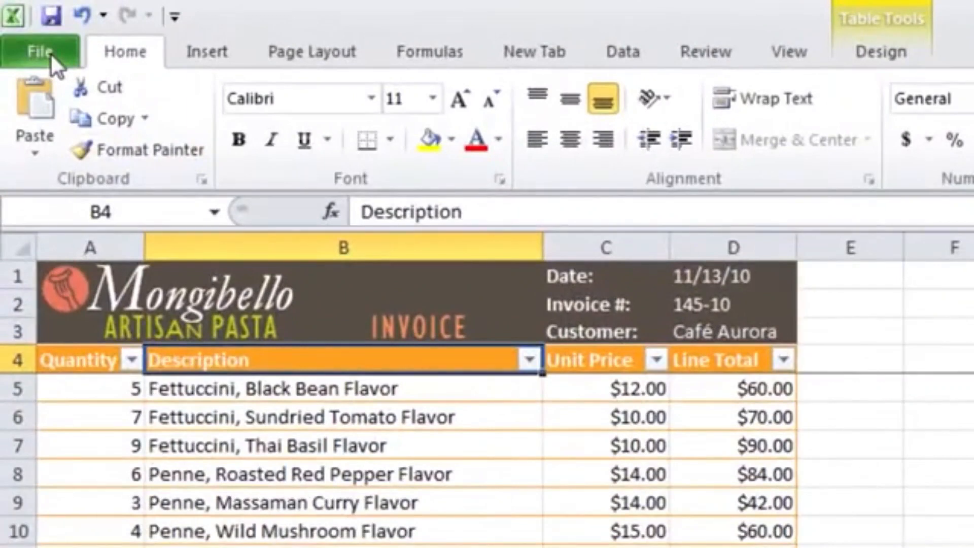
Create a new workbook from the Expense Report sample template
click(50, 55)
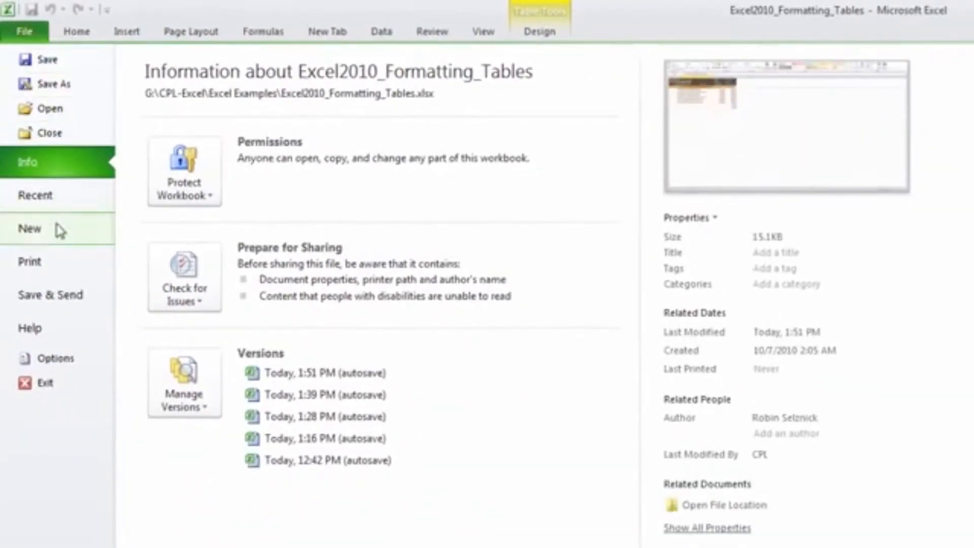
click(58, 230)
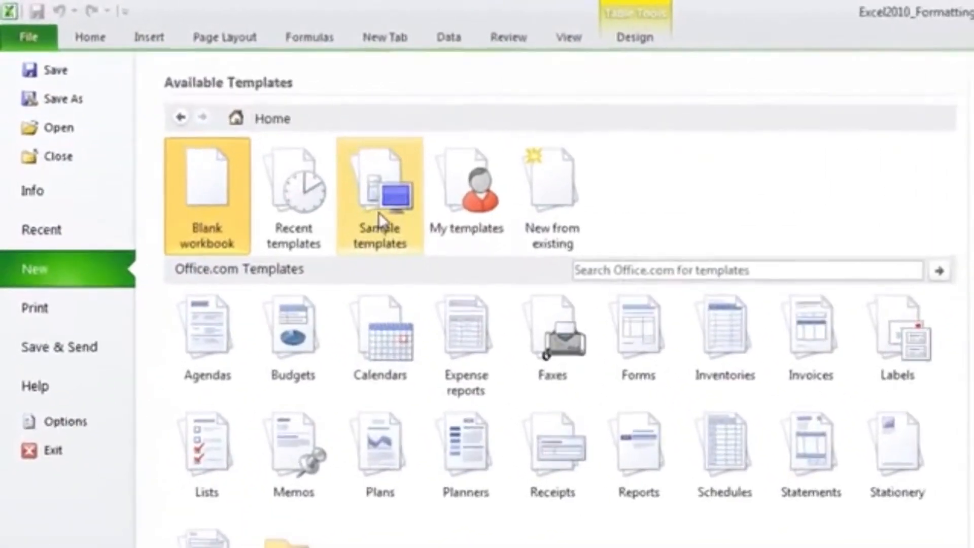
click(380, 220)
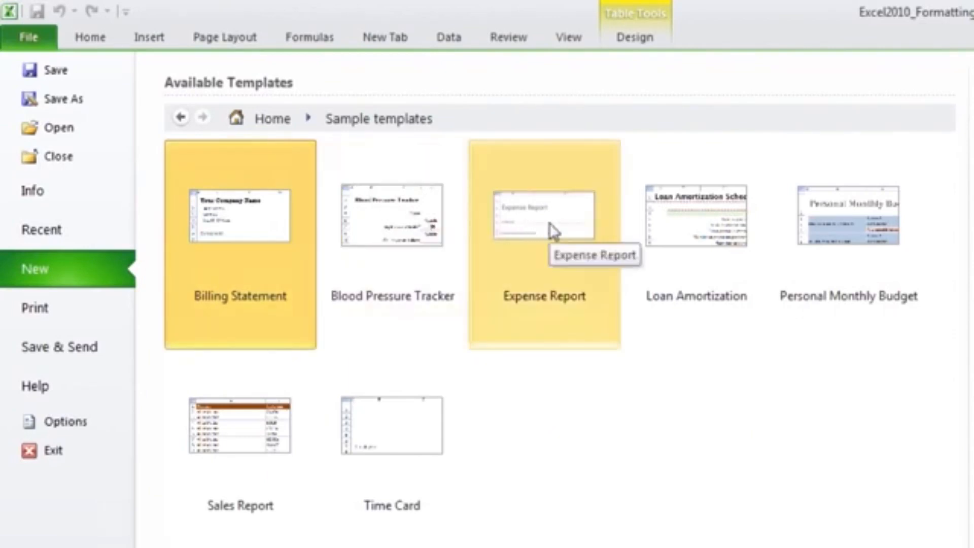
click(550, 224)
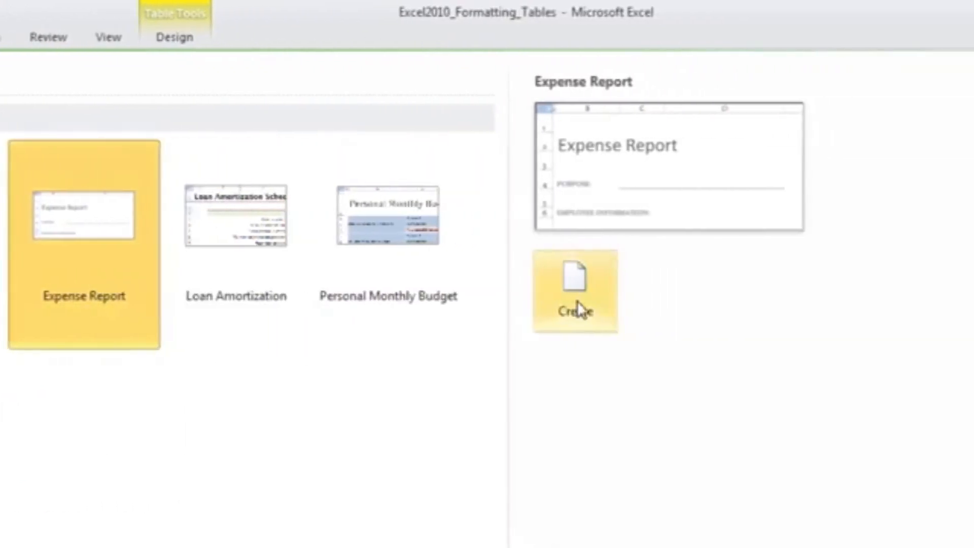
click(577, 308)
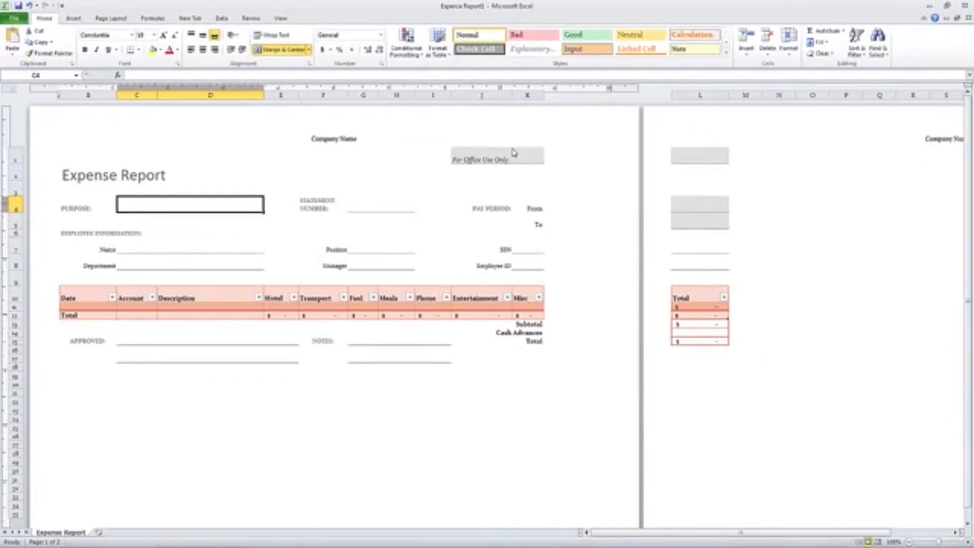
Open the sample templates again from the new expense report workbook
click(11, 19)
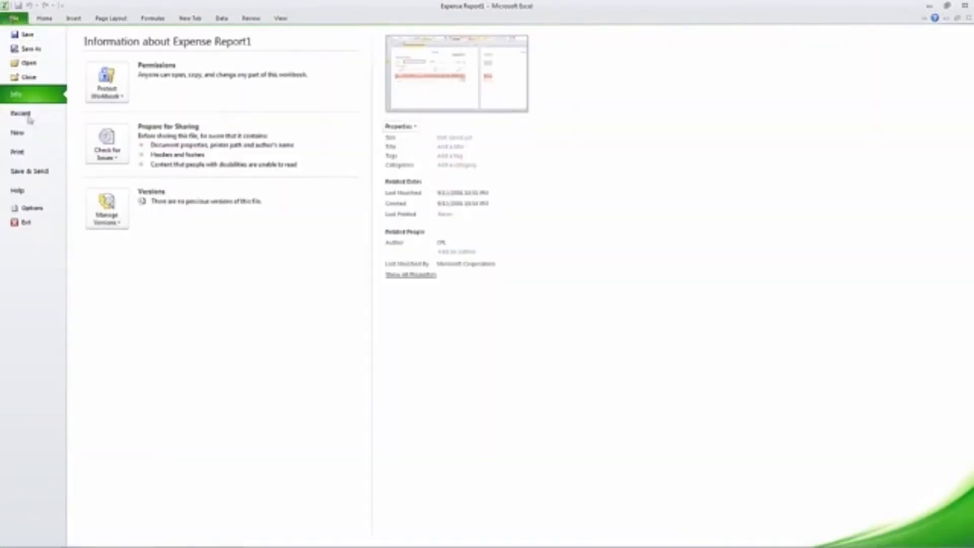
click(23, 133)
click(187, 109)
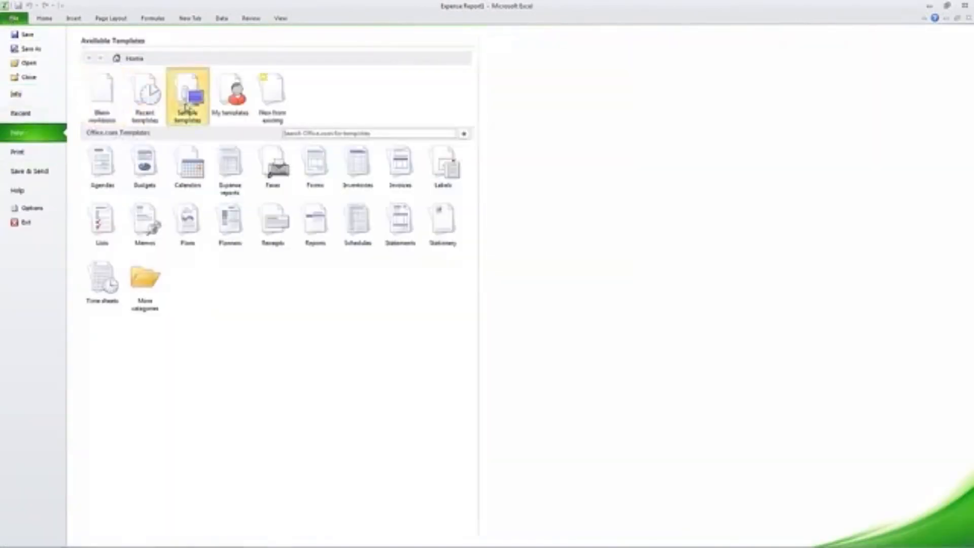
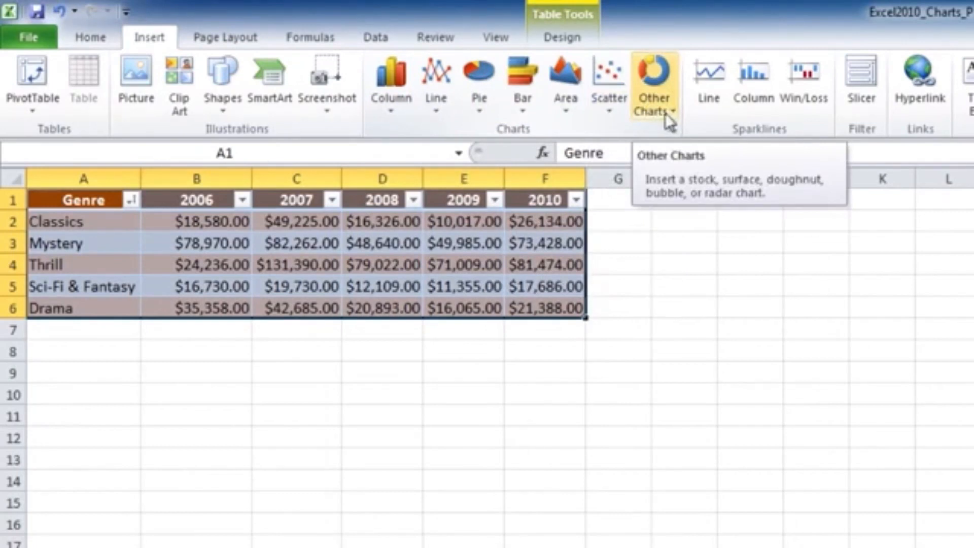
Insert a 2-D clustered column chart of the selected genre sales table and move it below the data
click(397, 103)
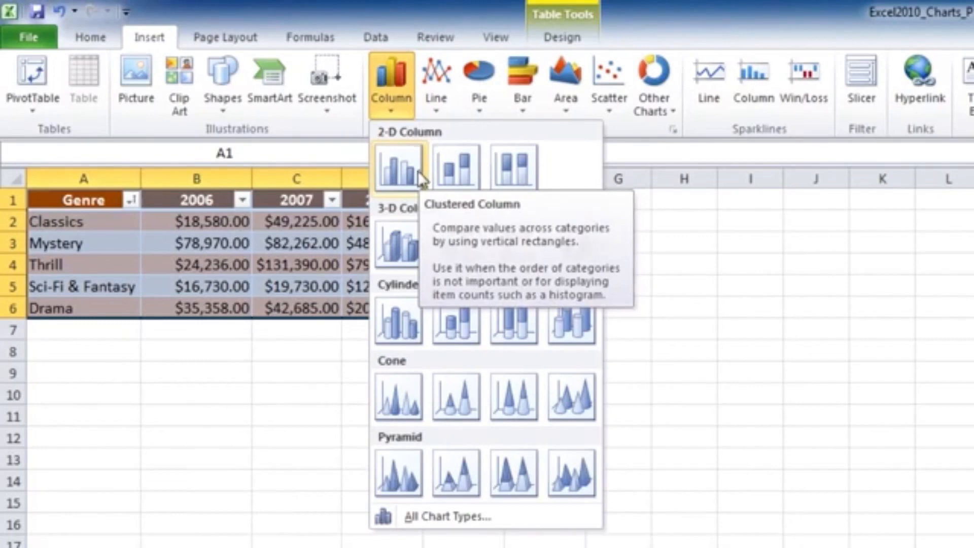
click(398, 168)
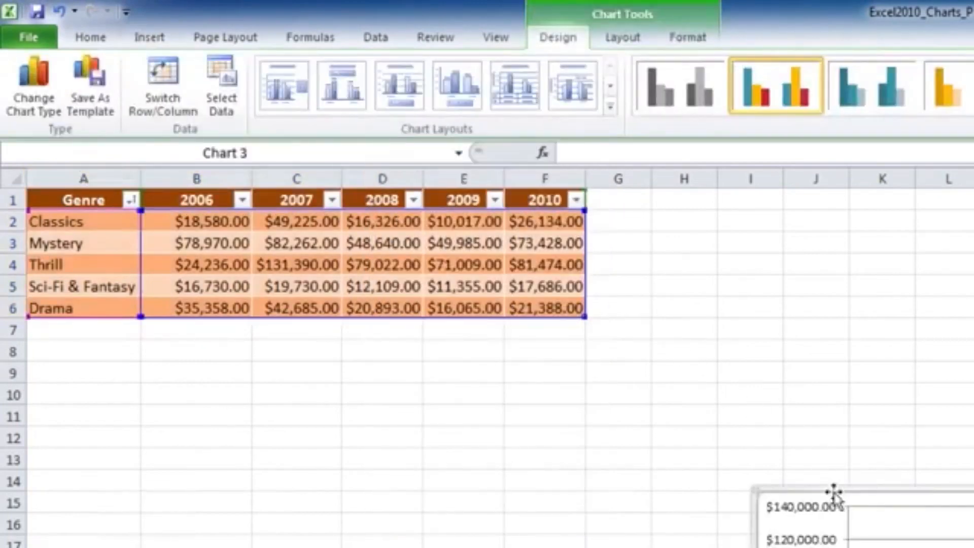
drag(833, 492, 252, 424)
drag(233, 393, 186, 381)
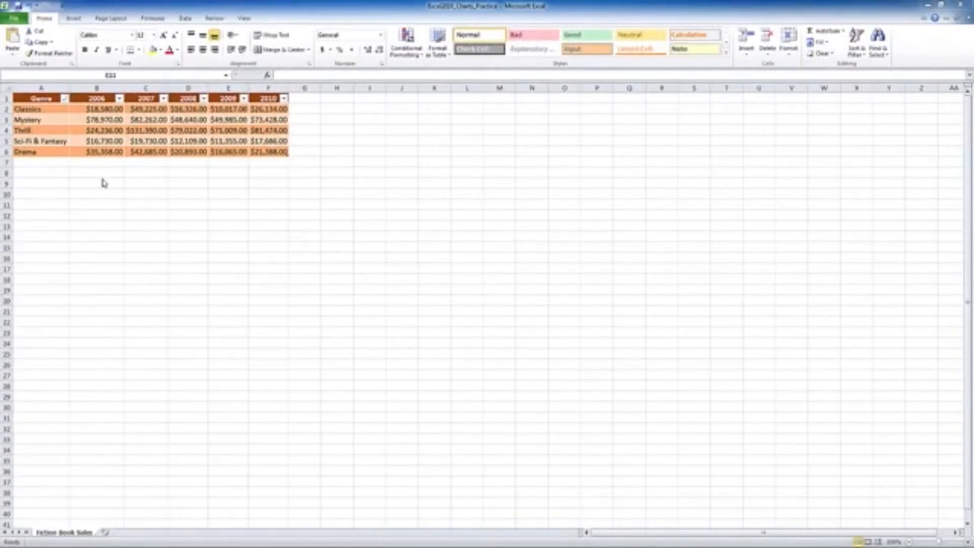
Chart the book sales range A1:F6 as a 2-D clustered column chart positioned below the table
click(23, 98)
drag(23, 98, 269, 160)
click(252, 178)
click(23, 97)
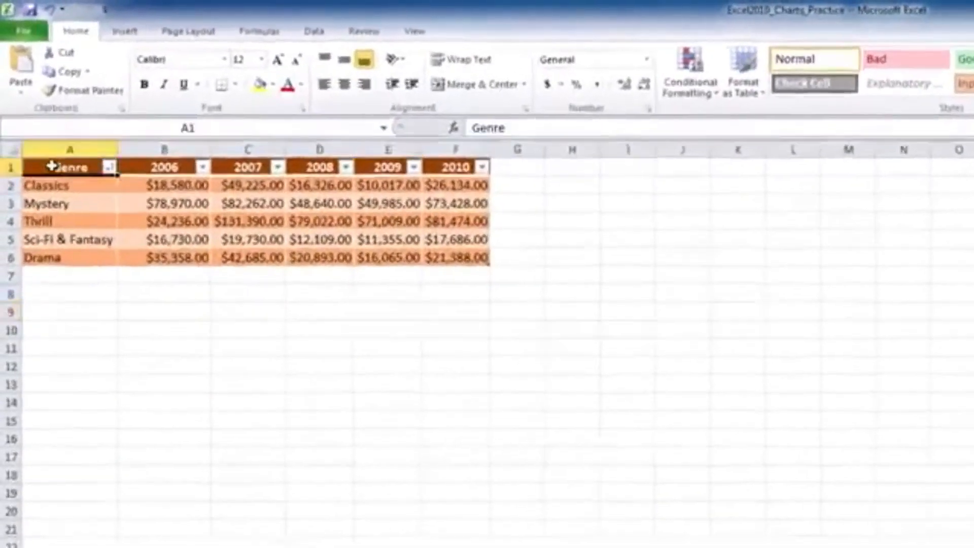
drag(23, 97, 264, 150)
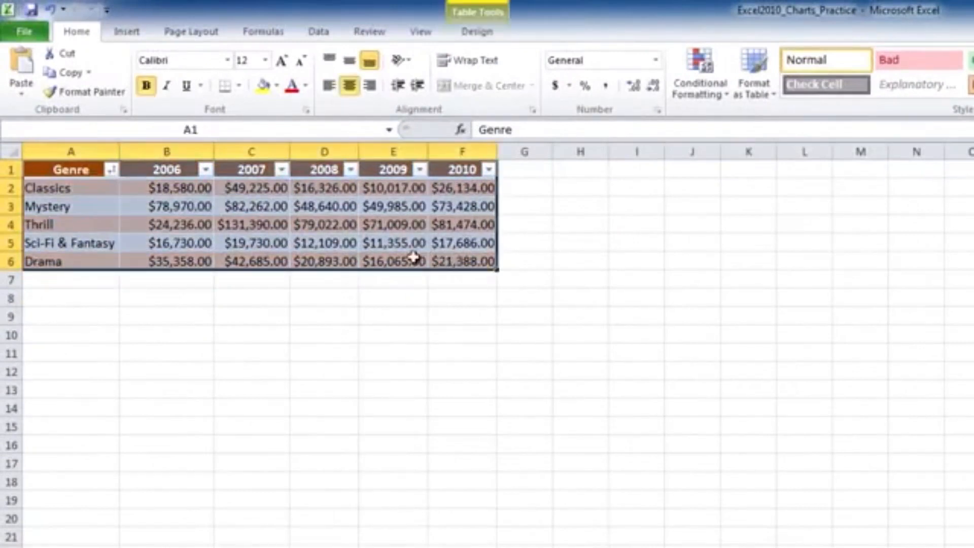
click(126, 31)
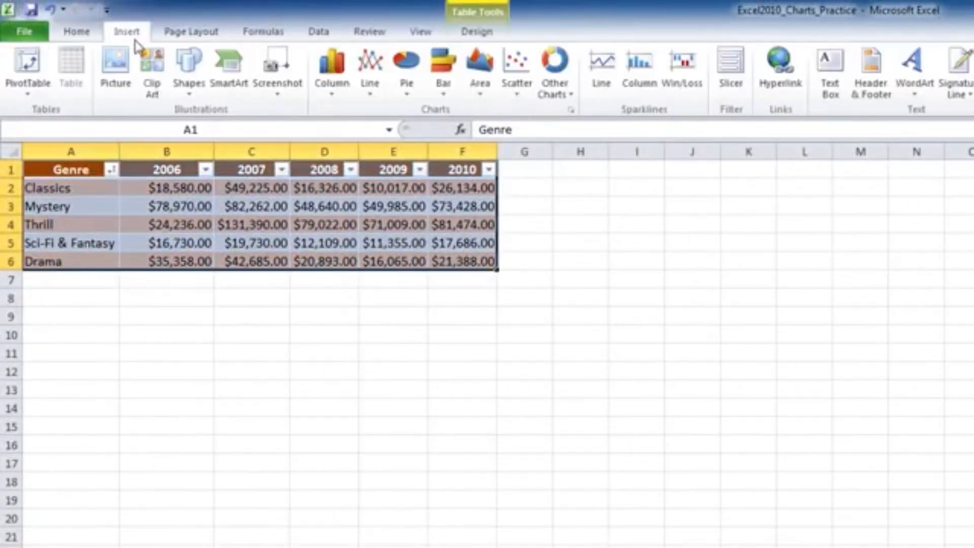
click(332, 76)
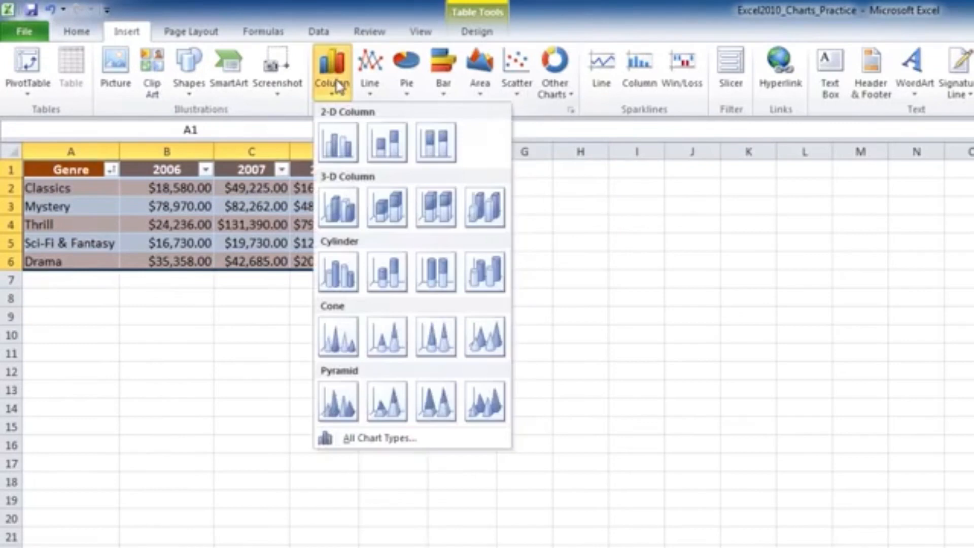
click(335, 138)
drag(678, 415, 177, 382)
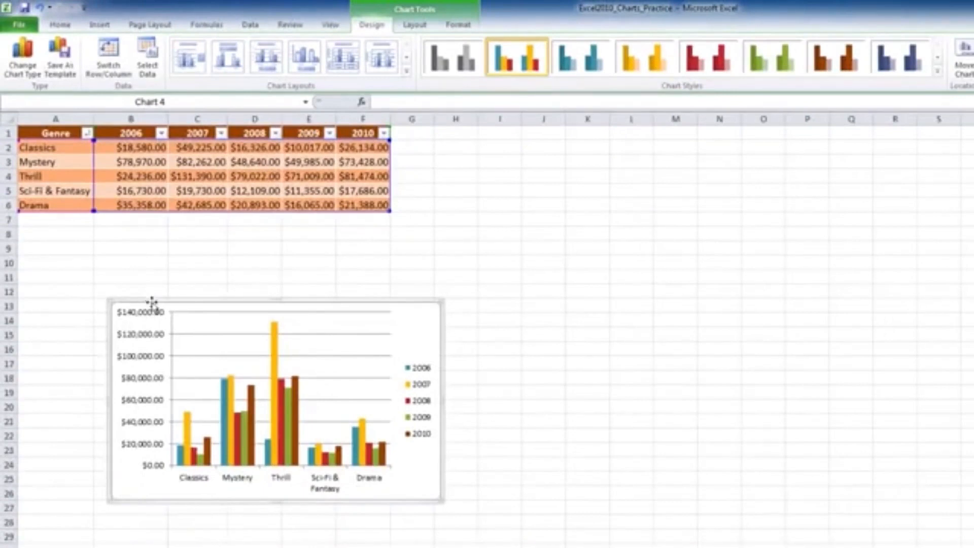
Change the book sales chart's type to the basic pie chart
right_click(177, 303)
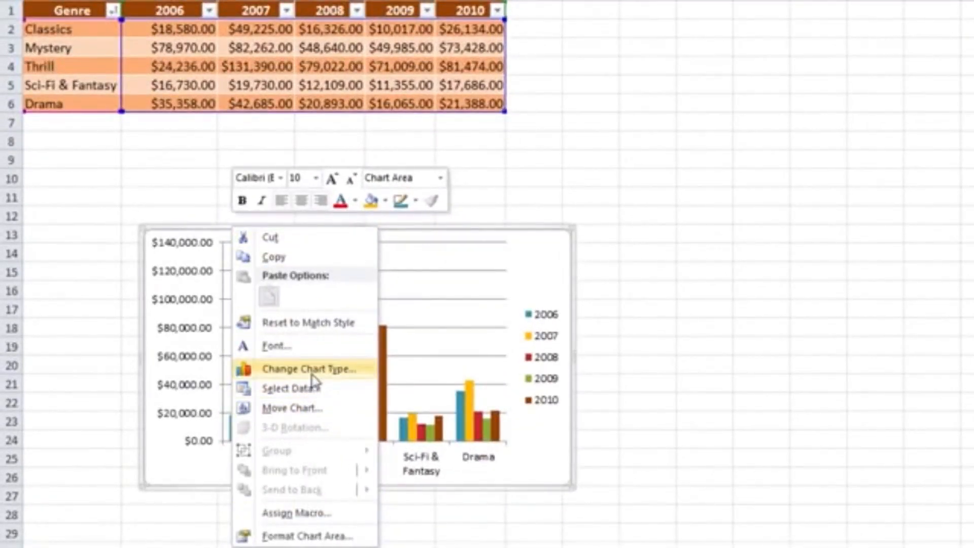
click(310, 369)
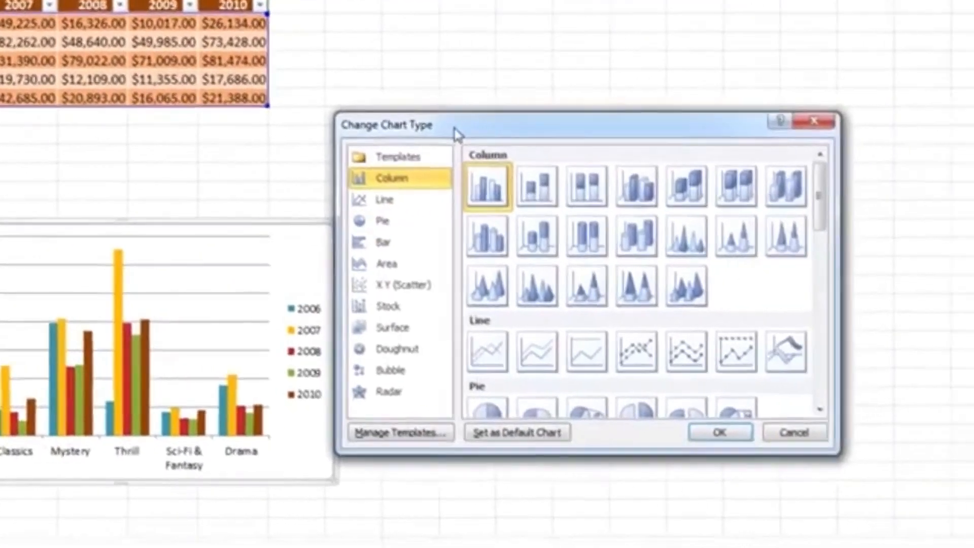
drag(701, 131, 719, 131)
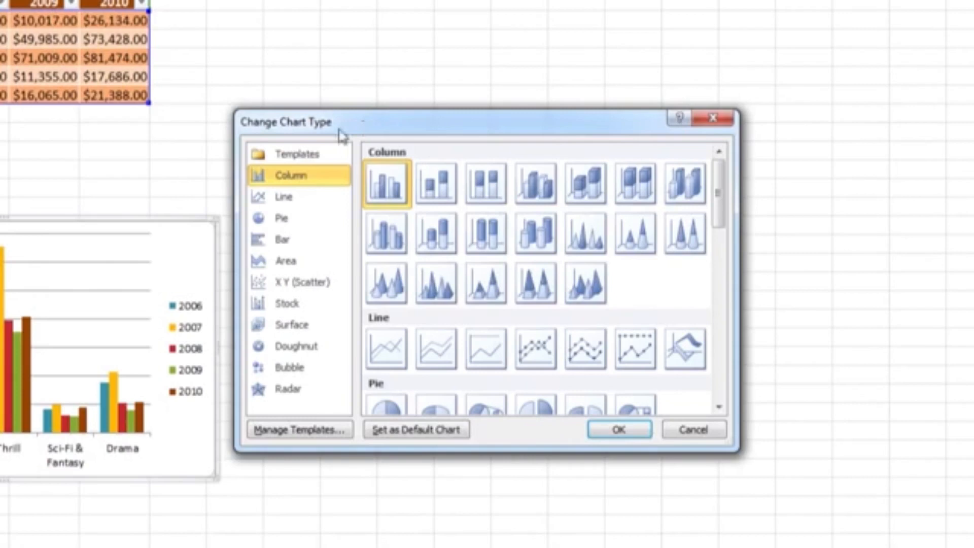
click(314, 200)
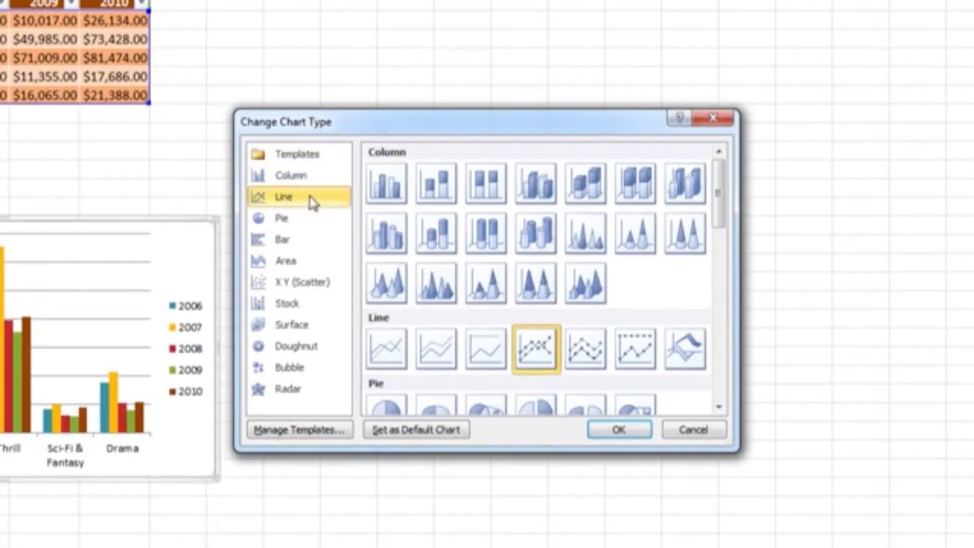
click(307, 219)
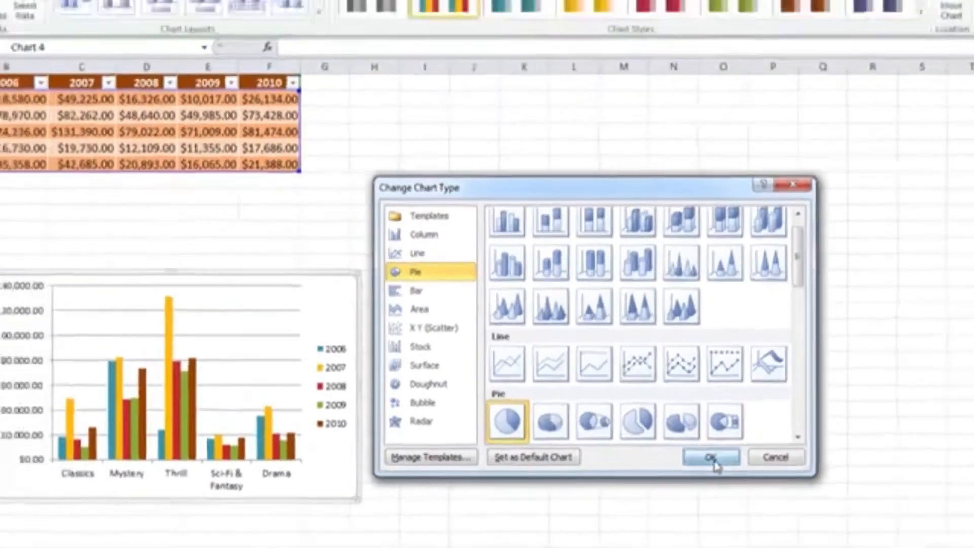
click(619, 430)
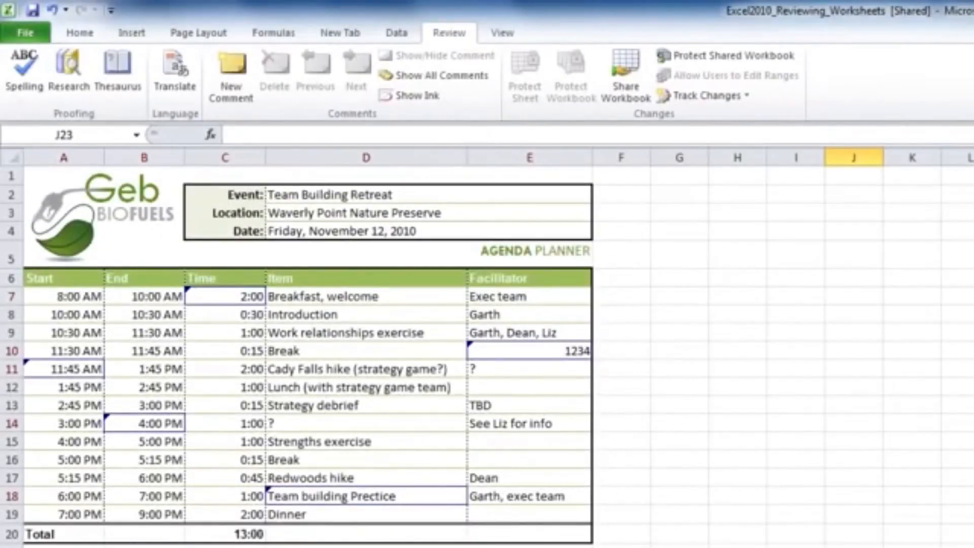
Read the tracked change notes on the highlighted agenda cells E10 and D18
click(384, 546)
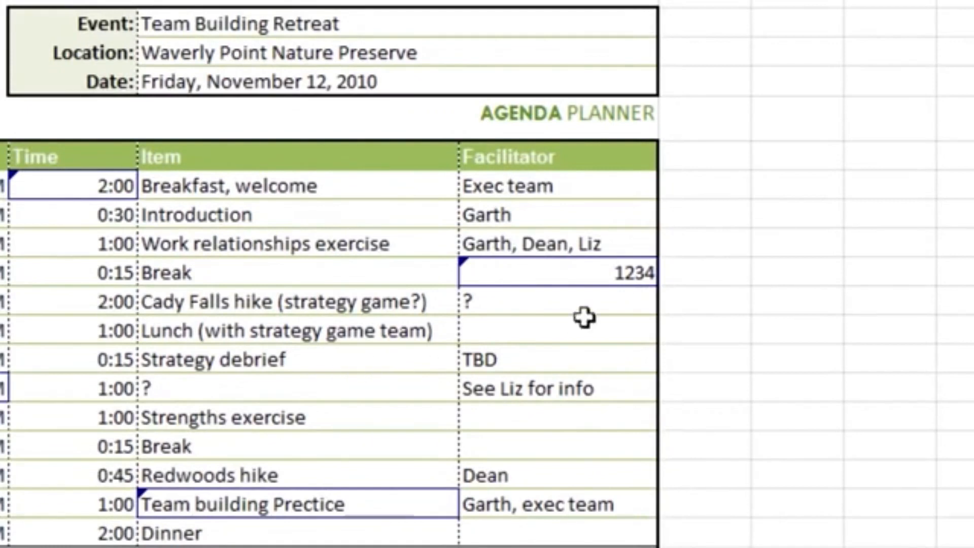
mouse_move(634, 270)
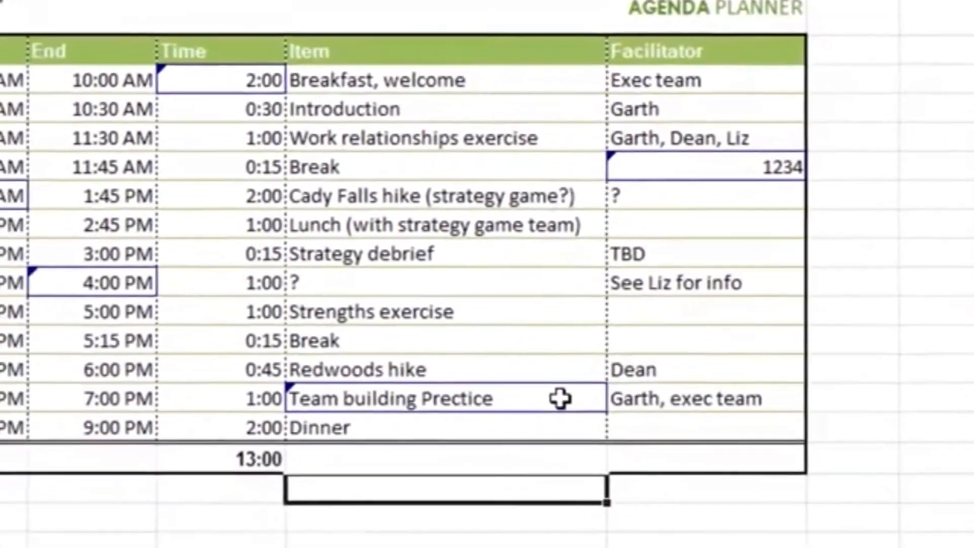
mouse_move(412, 504)
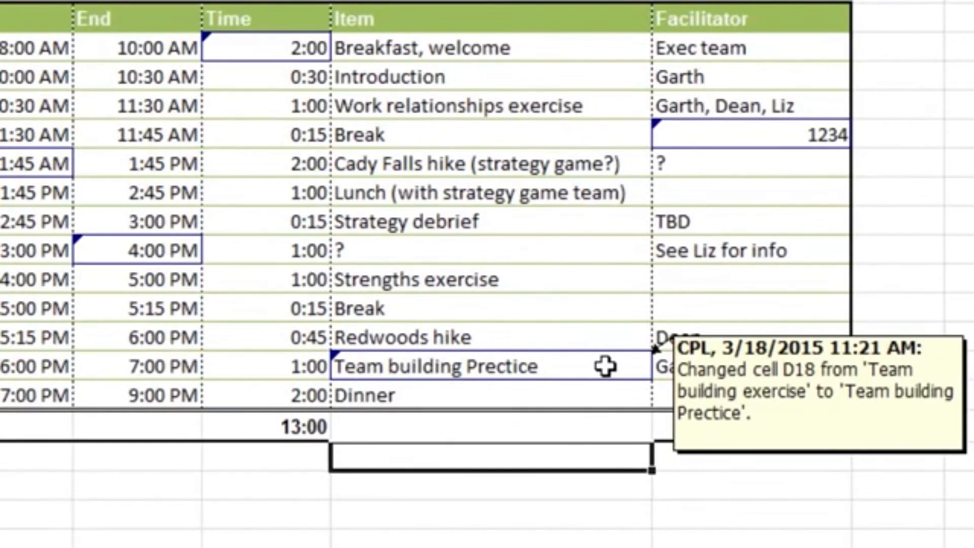
Turn on change tracking while editing, with on-screen highlighting of everyone's changes made since the last save
mouse_move(160, 245)
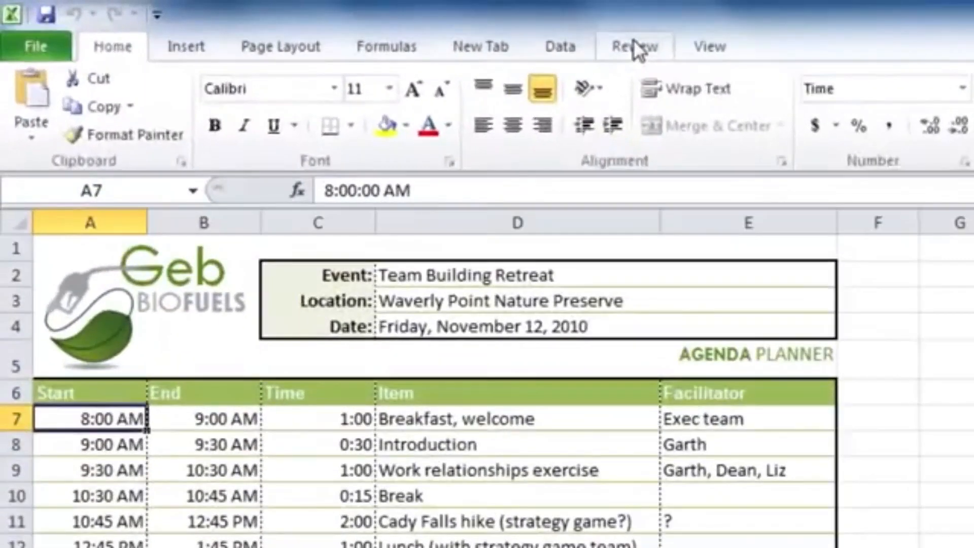
click(634, 44)
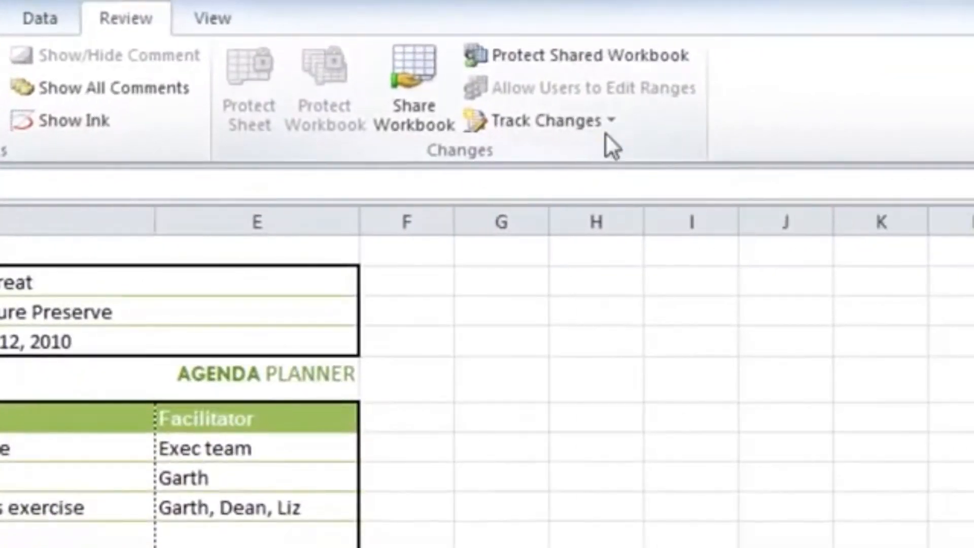
click(607, 119)
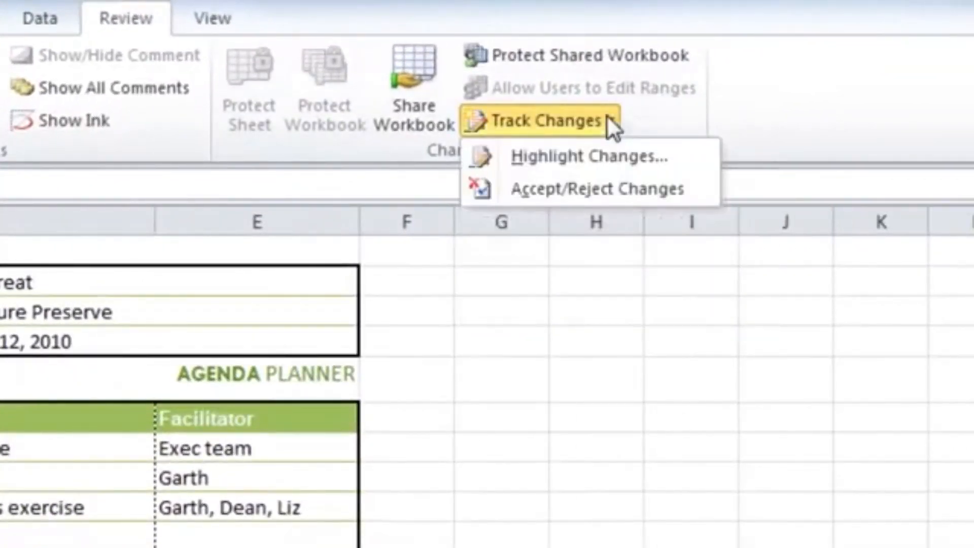
click(608, 153)
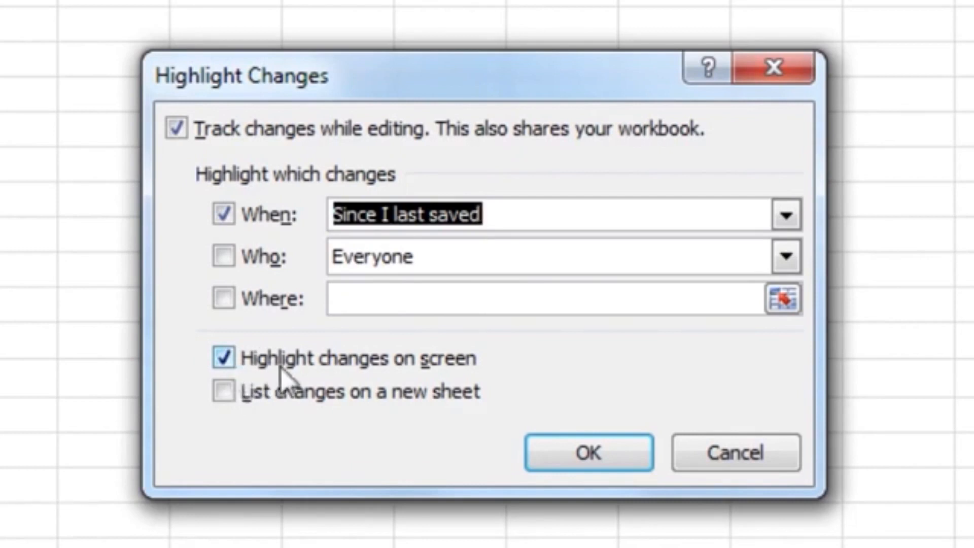
click(613, 449)
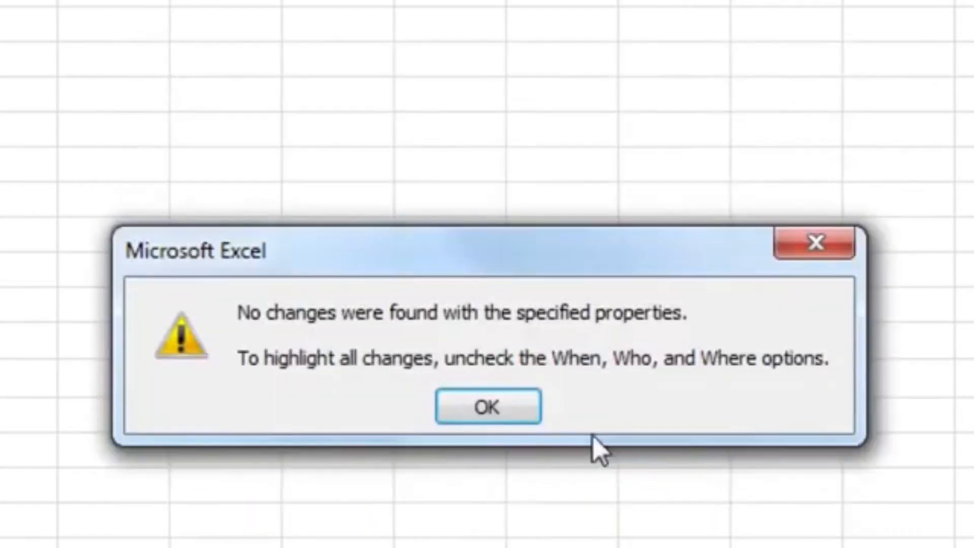
click(503, 403)
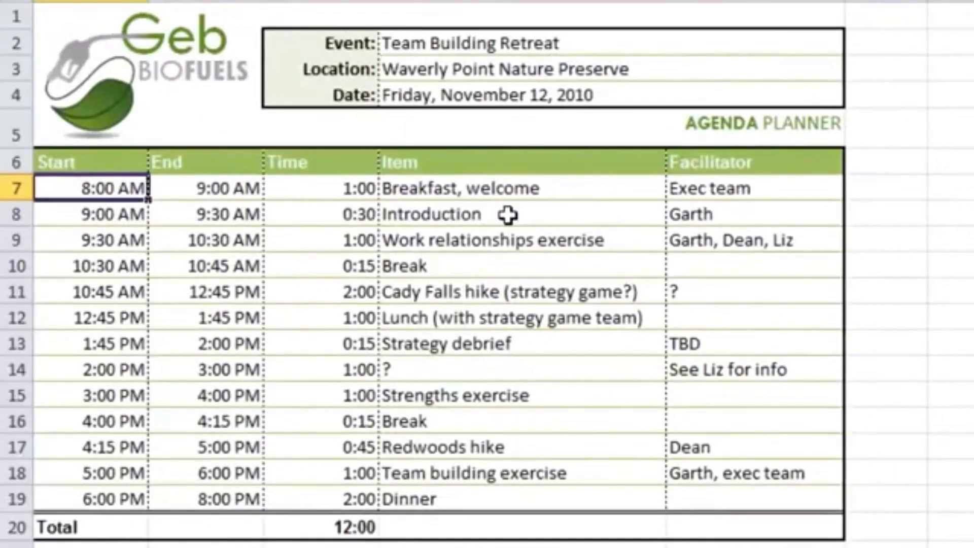
Replace the Introduction item in agenda cell D8 with "Production"
click(507, 215)
double_click(507, 215)
drag(507, 215, 375, 215)
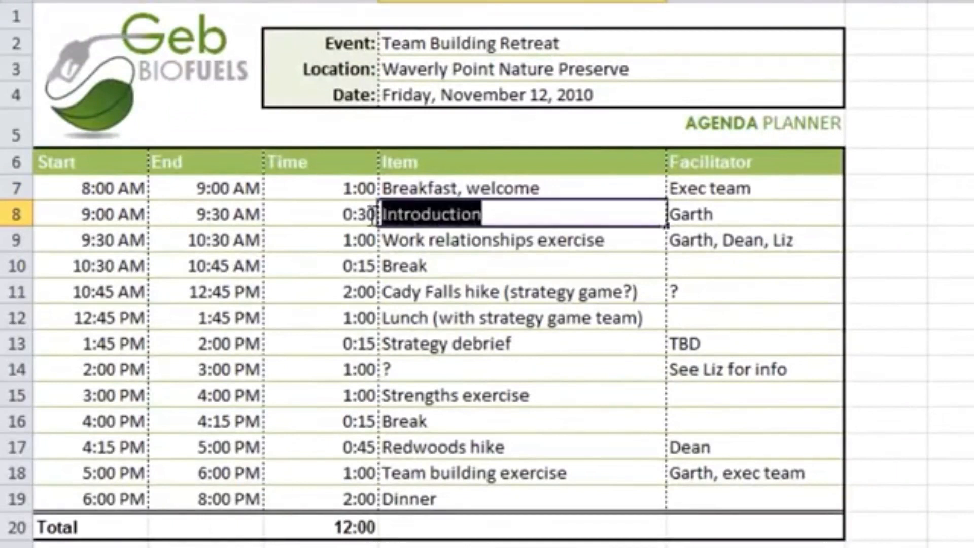
text(Production)
click(478, 265)
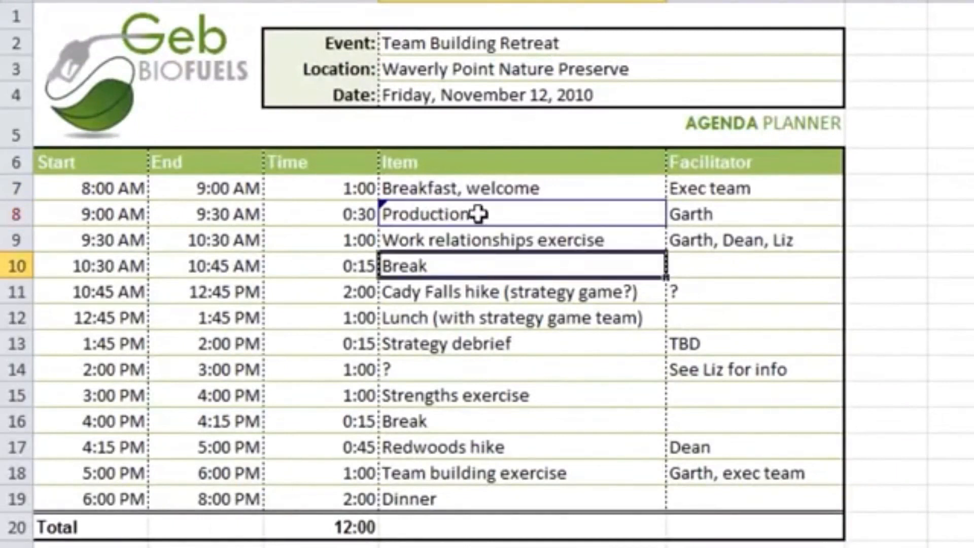
mouse_move(401, 203)
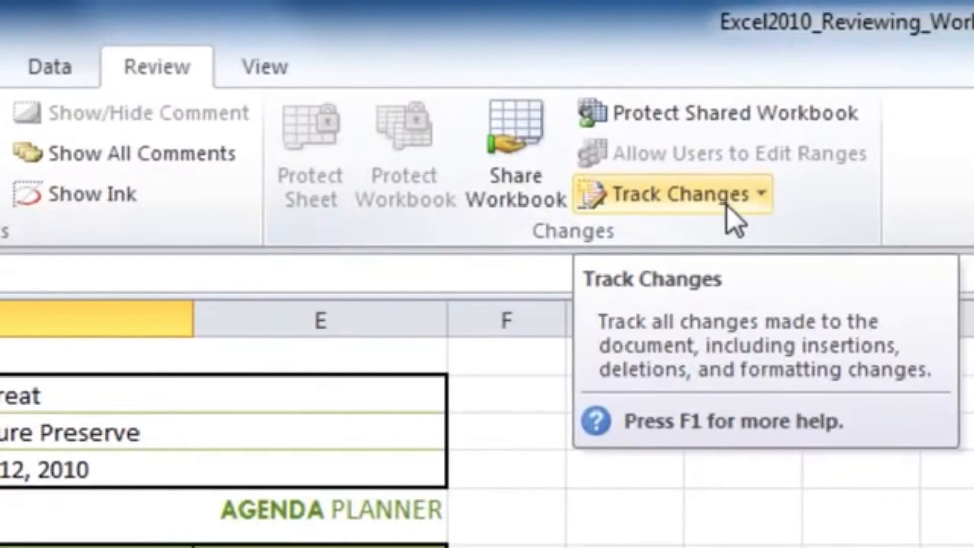
Turn off change tracking for the workbook and agree to remove it from shared use
click(736, 201)
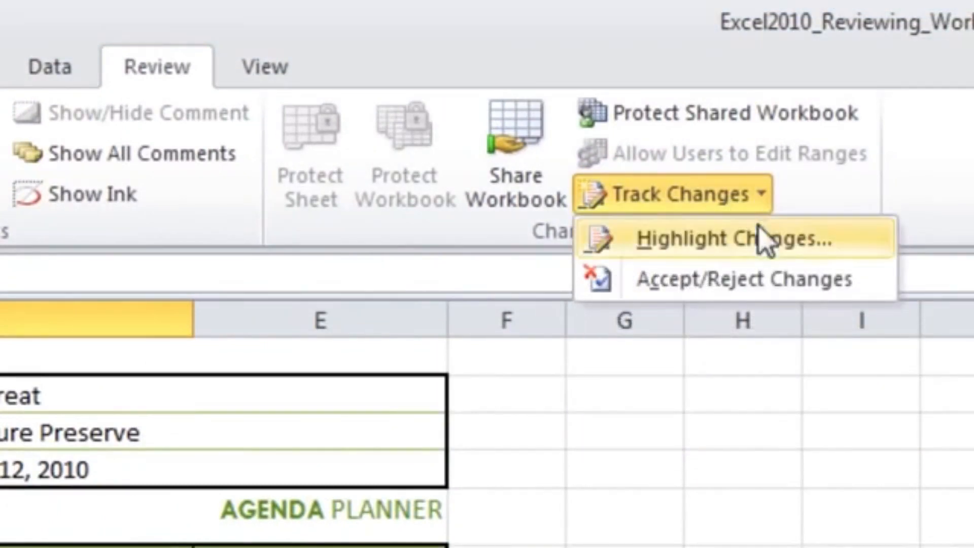
click(761, 239)
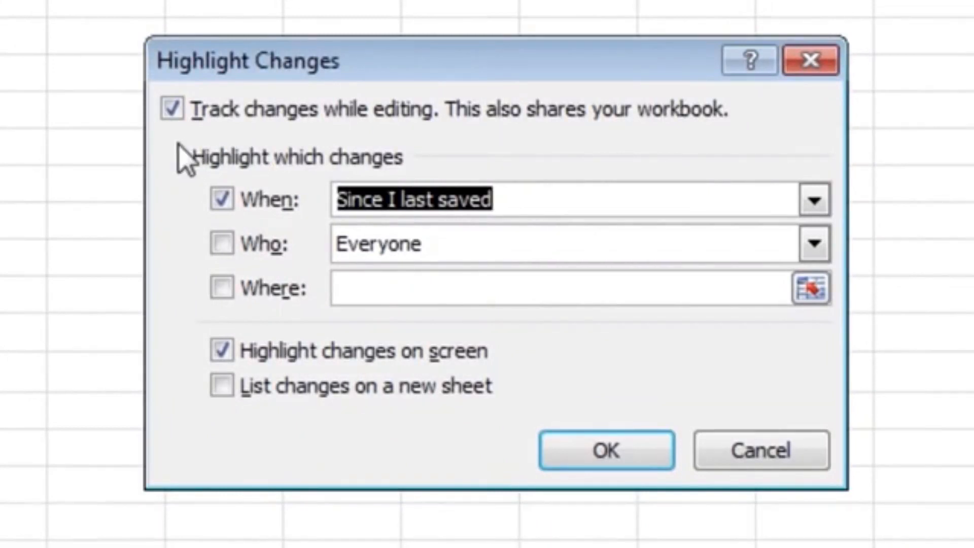
click(172, 109)
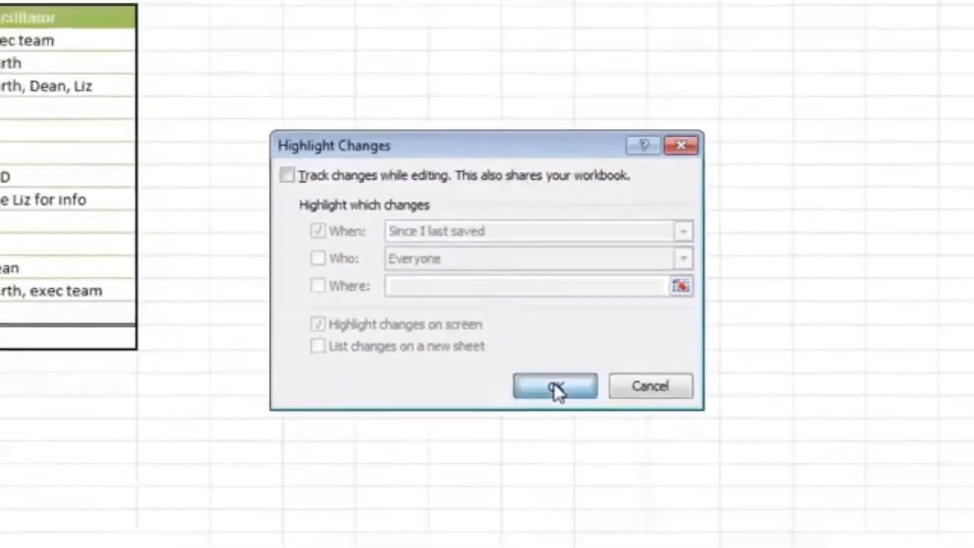
click(553, 383)
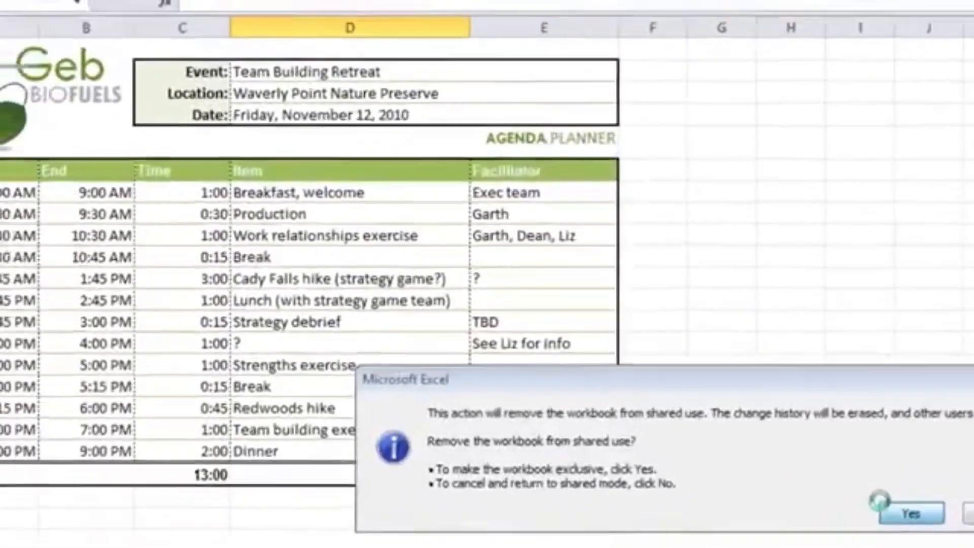
click(450, 350)
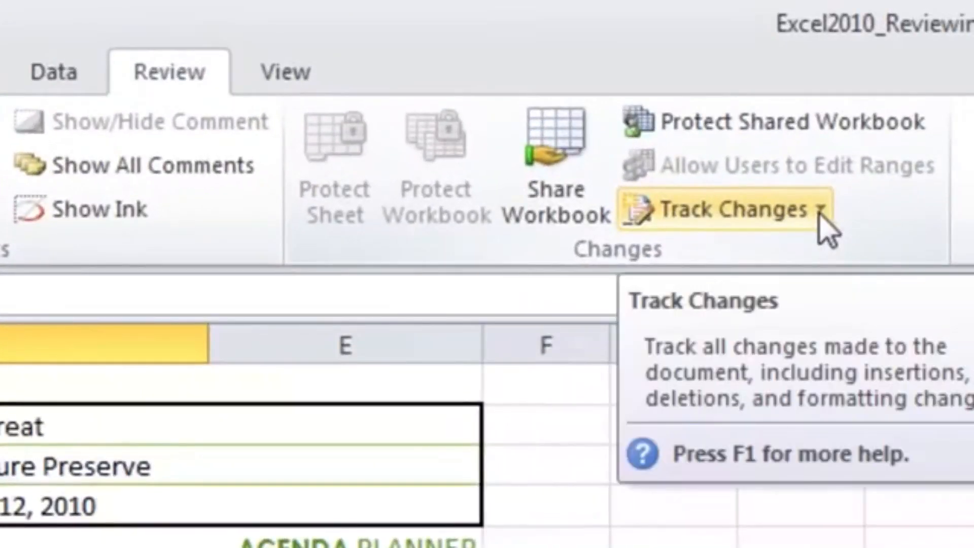
Start an accept or reject review of the tracked changes from everyone that are not yet reviewed
click(820, 210)
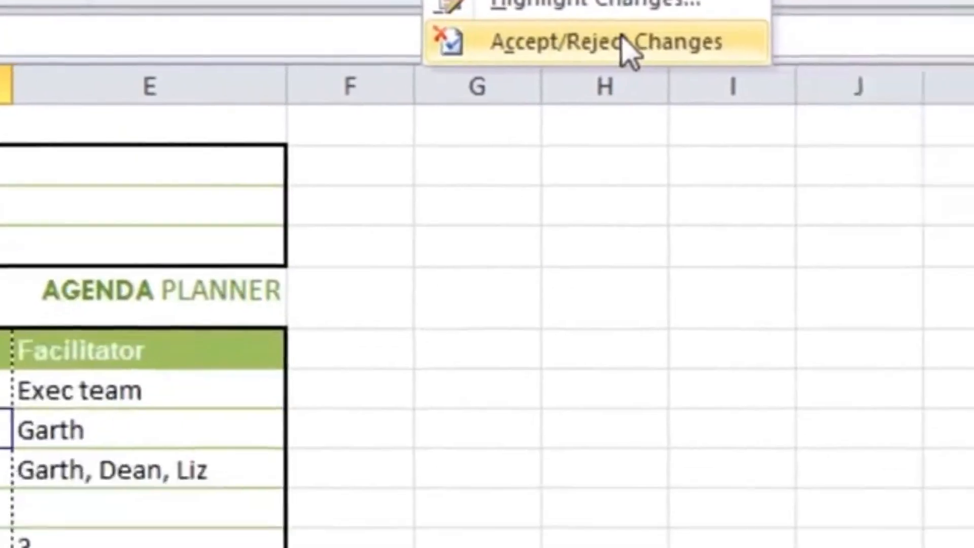
click(820, 302)
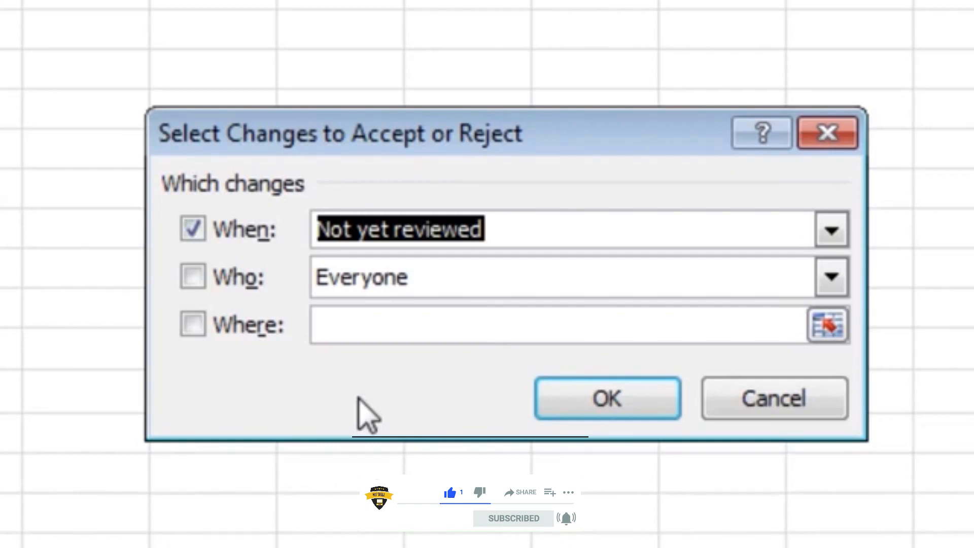
click(583, 401)
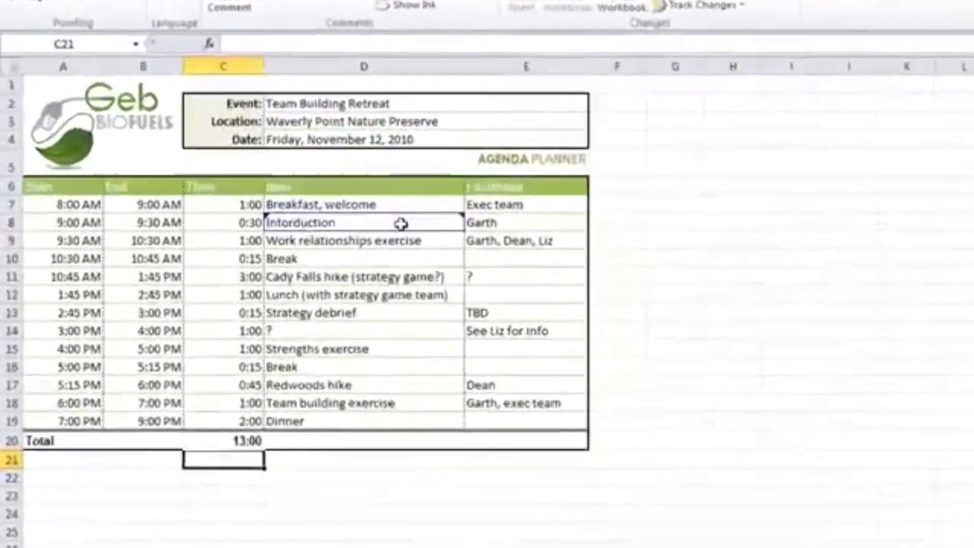
Add the comment "Welcome Presentation on arriving" to the "Breakfast, welcome" item in cell D7
mouse_move(289, 183)
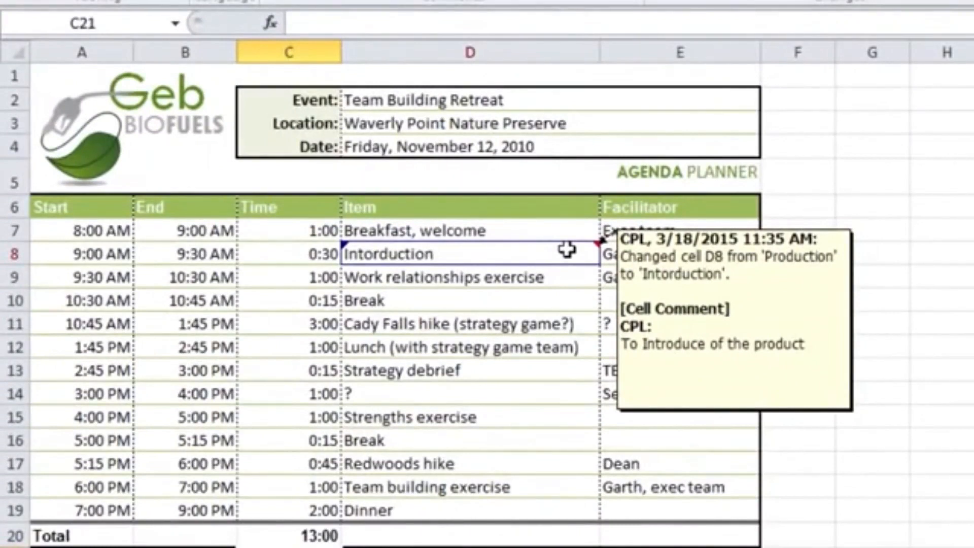
click(567, 249)
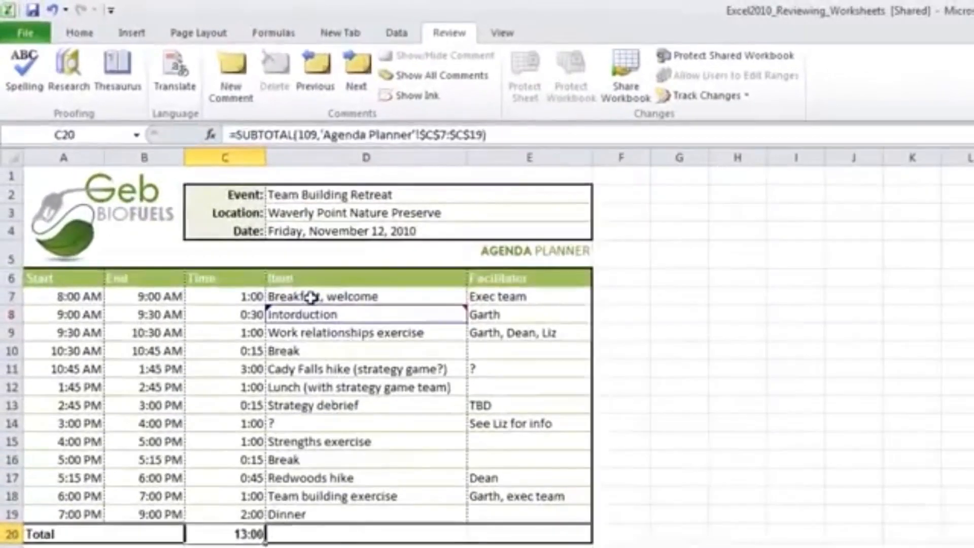
click(173, 166)
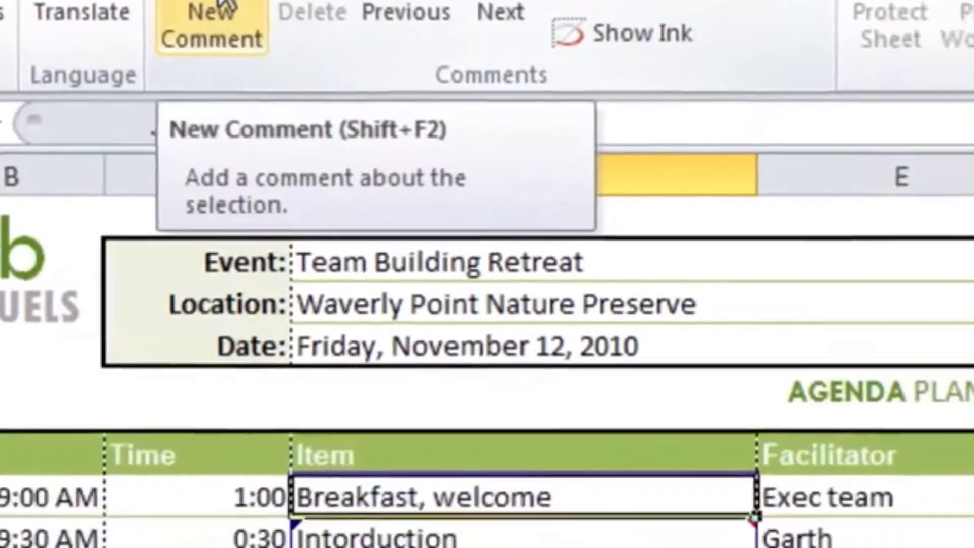
click(327, 172)
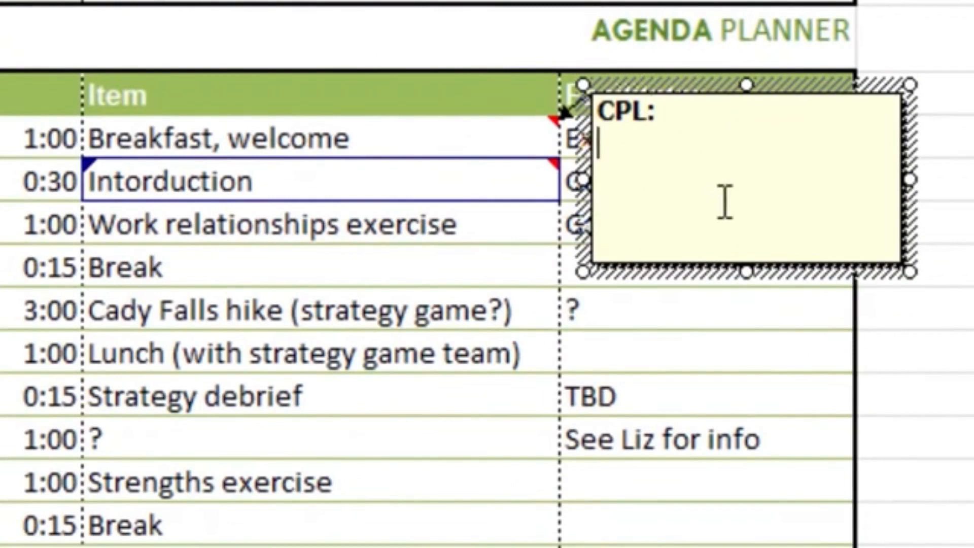
text(We)
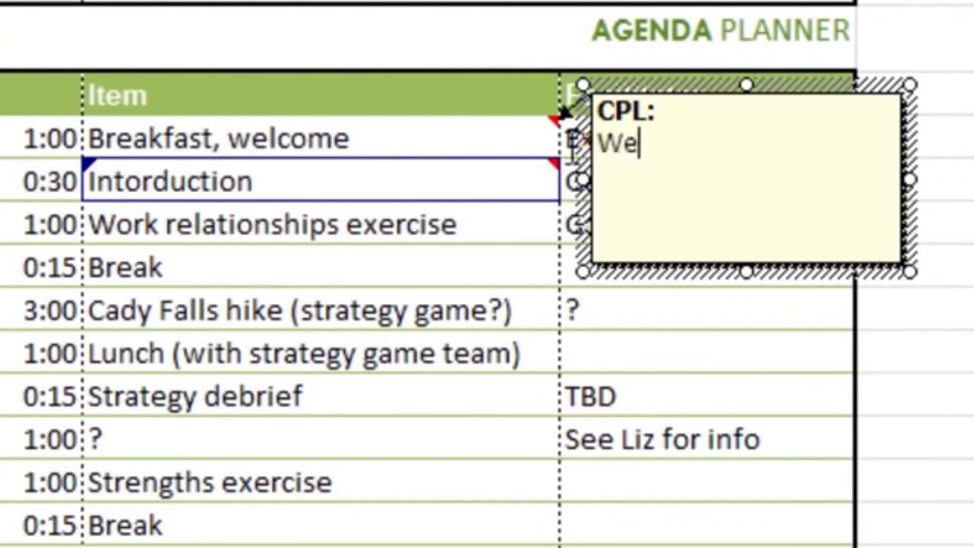
text(lcome Presentati)
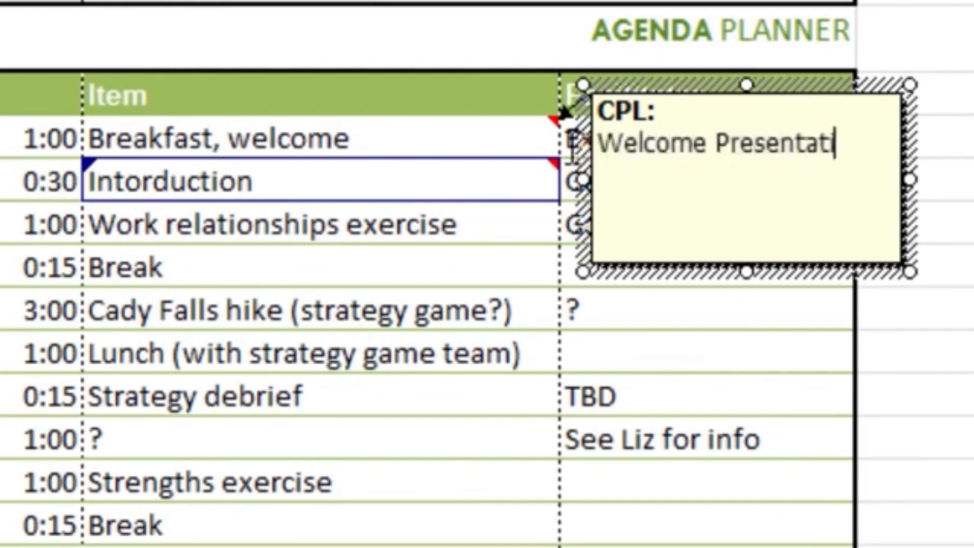
text(ion on arriving)
click(548, 122)
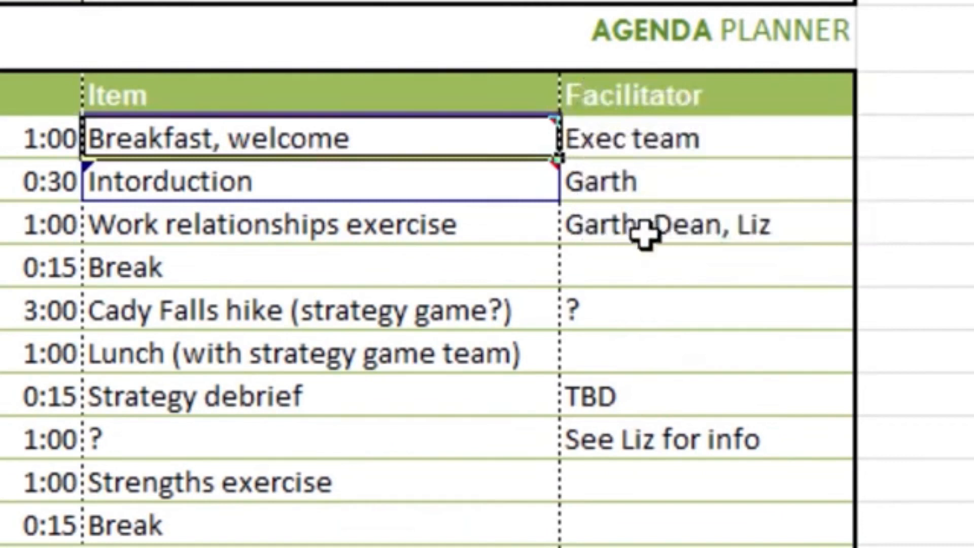
click(624, 169)
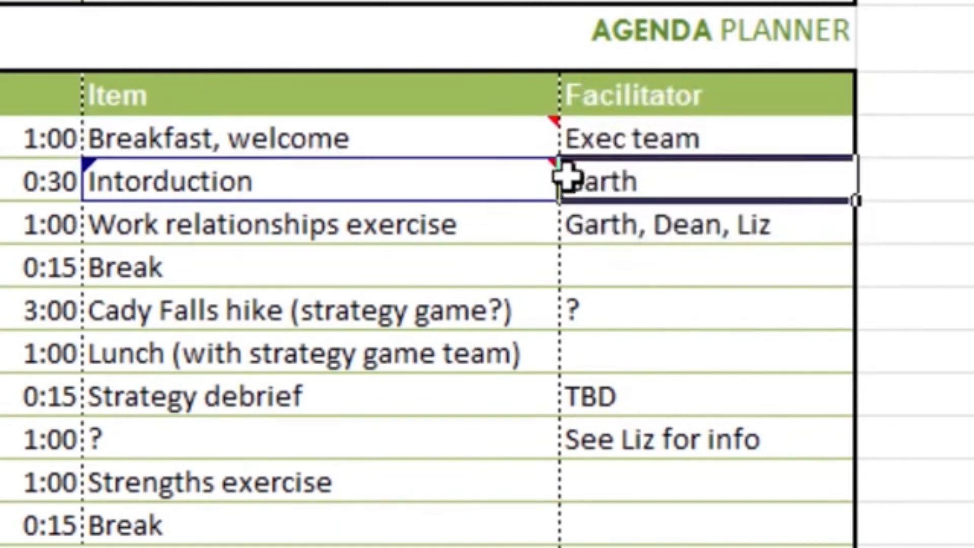
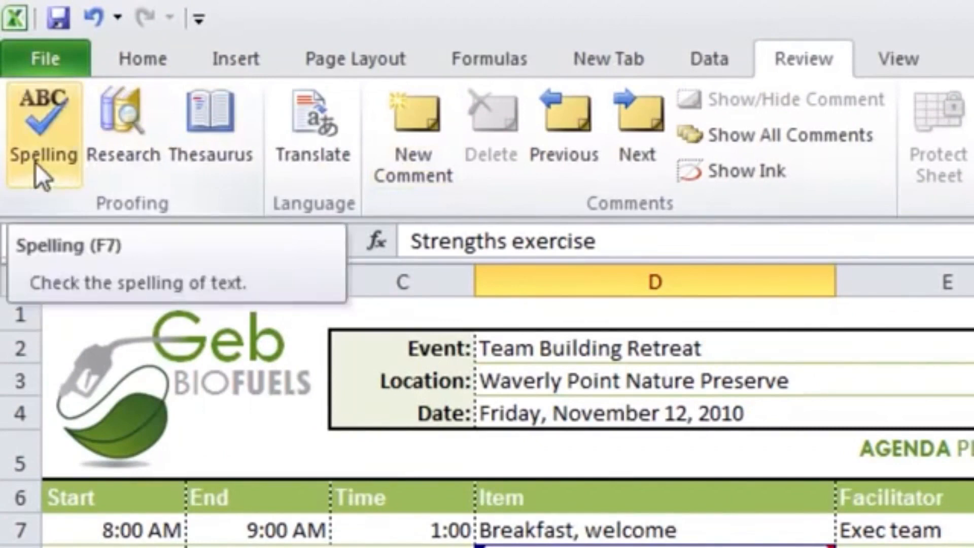
Run a spelling check on the agenda sheet and look through the suggestions for the word Geb
click(35, 162)
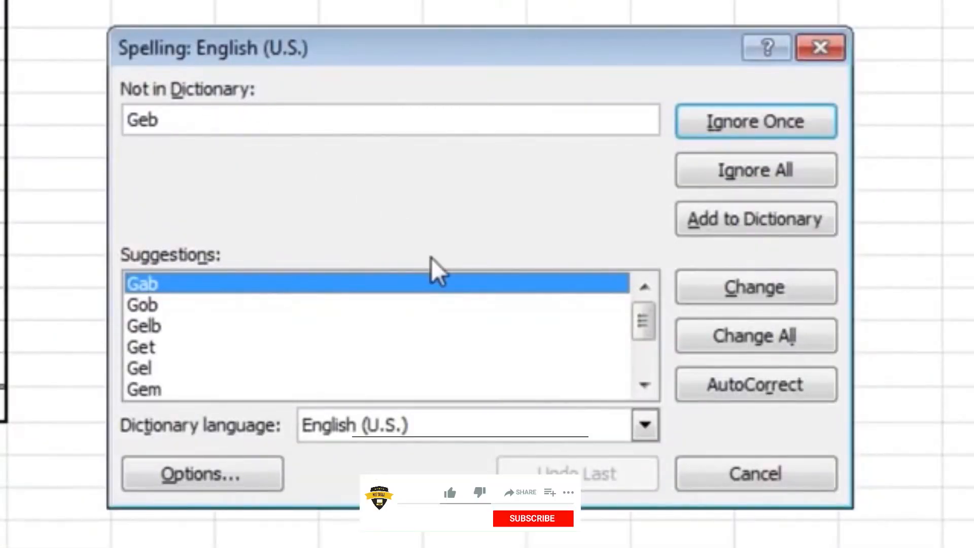
mouse_move(646, 323)
mouse_down()
mouse_move(641, 367)
mouse_move(645, 326)
mouse_up()
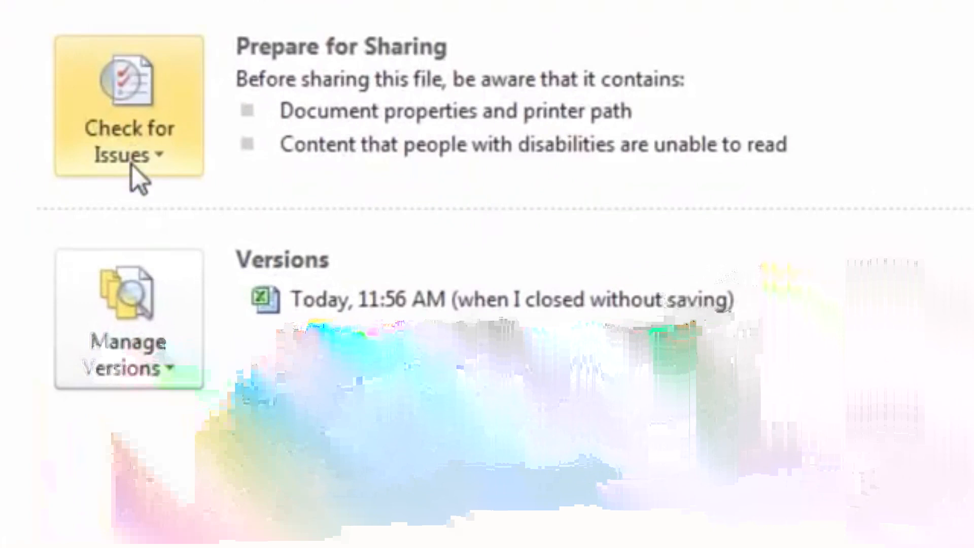
Inspect the workbook for hidden properties and personal information, excluding Custom XML Data and Hidden Rows and Columns
click(165, 164)
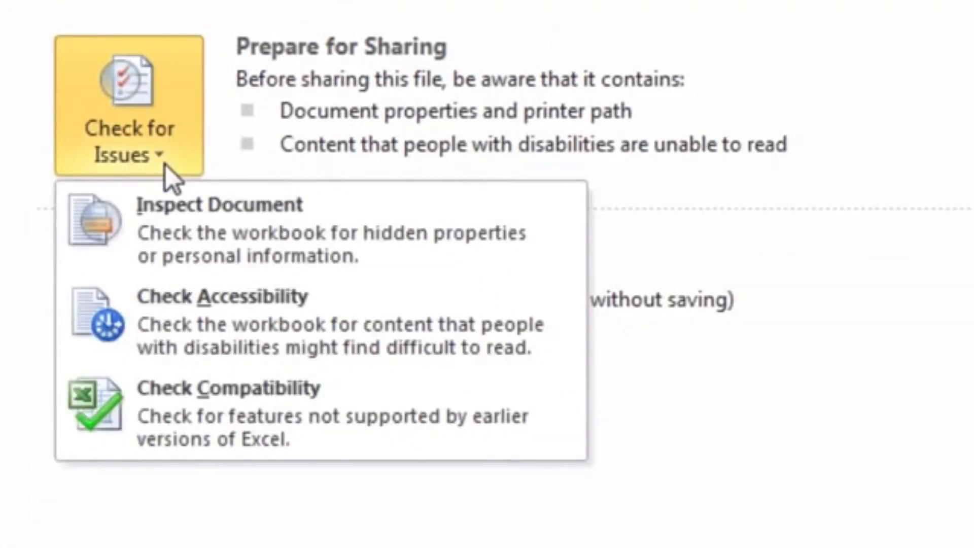
click(236, 250)
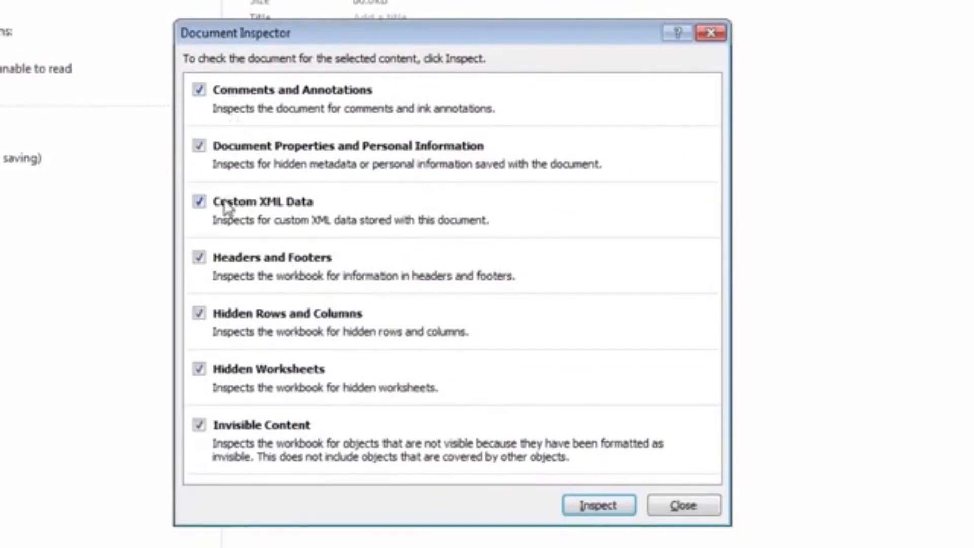
click(199, 203)
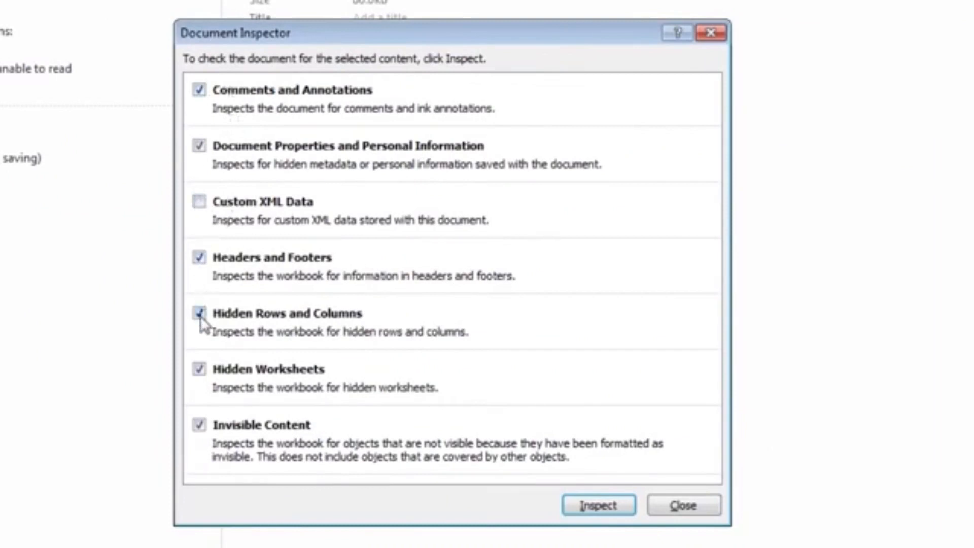
click(199, 314)
click(599, 506)
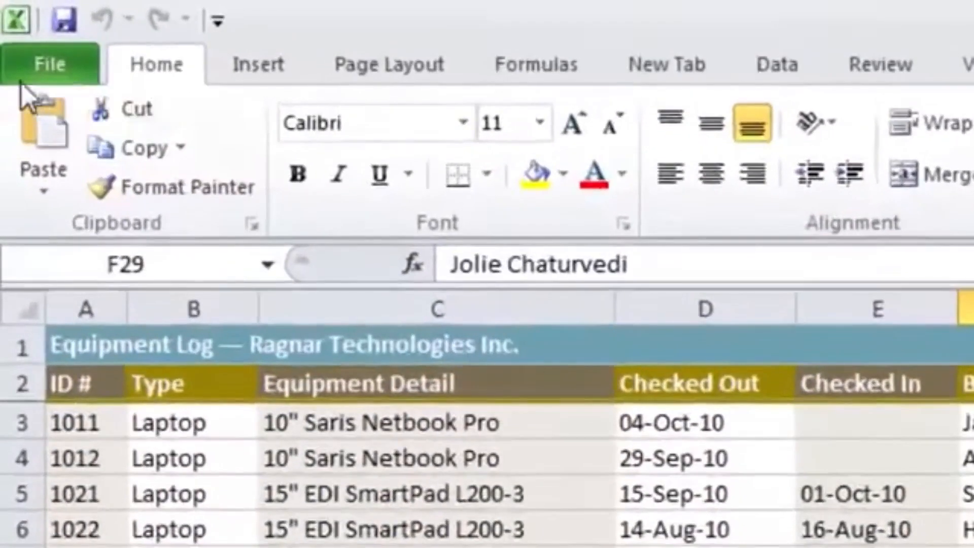
Examine the available protection options for the Excel2010_Filtering_Data workbook, from Mark as Final to Add a Digital Signature
click(21, 81)
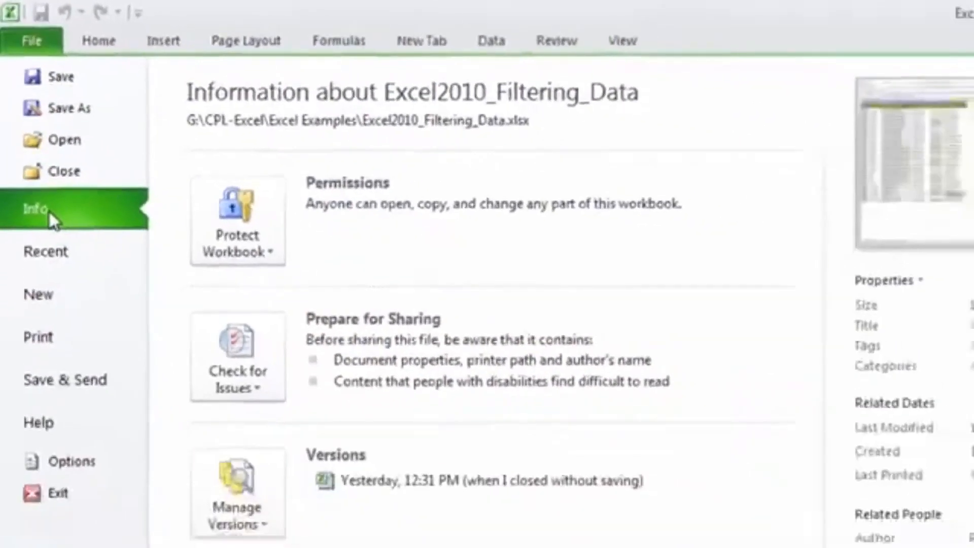
click(214, 203)
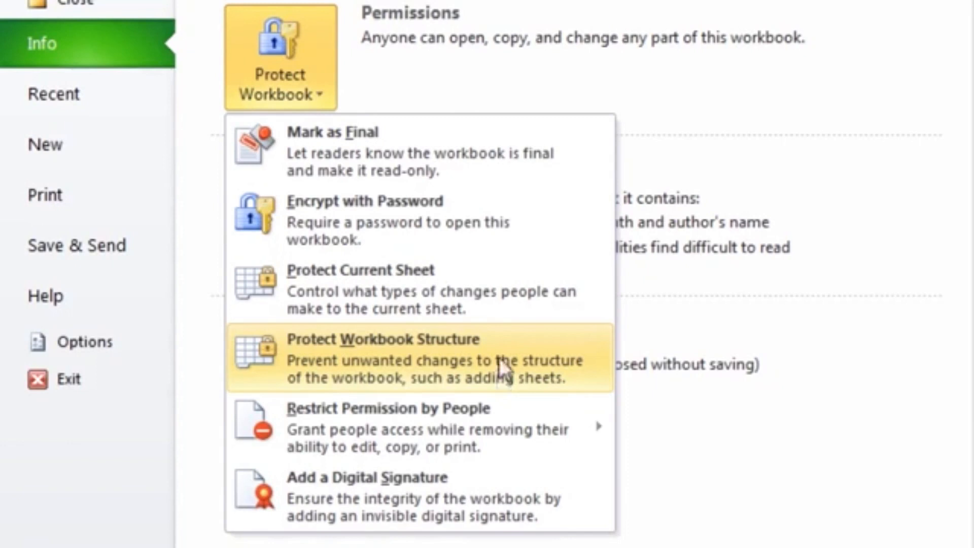
mouse_move(510, 421)
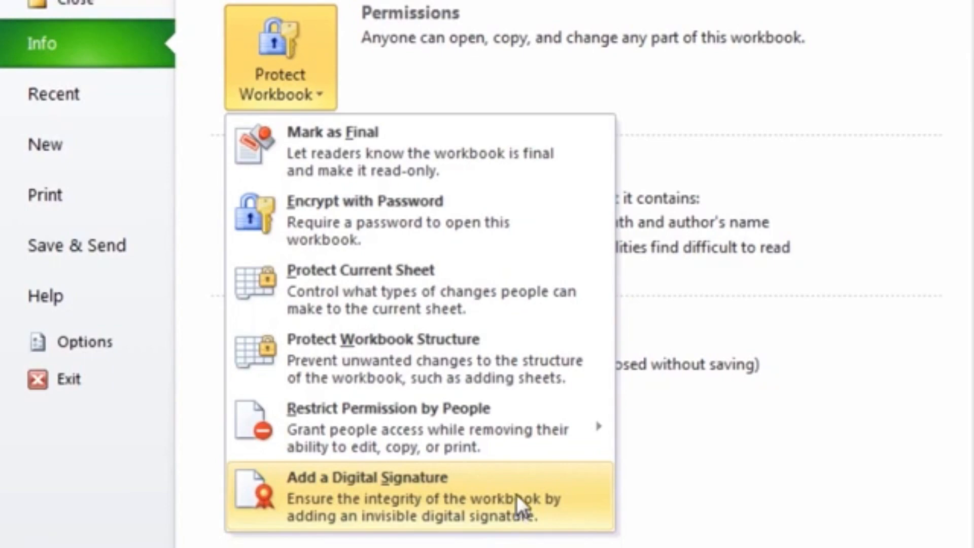
Protect the current worksheet without a password, allowing users only to select locked and unlocked cells
click(494, 299)
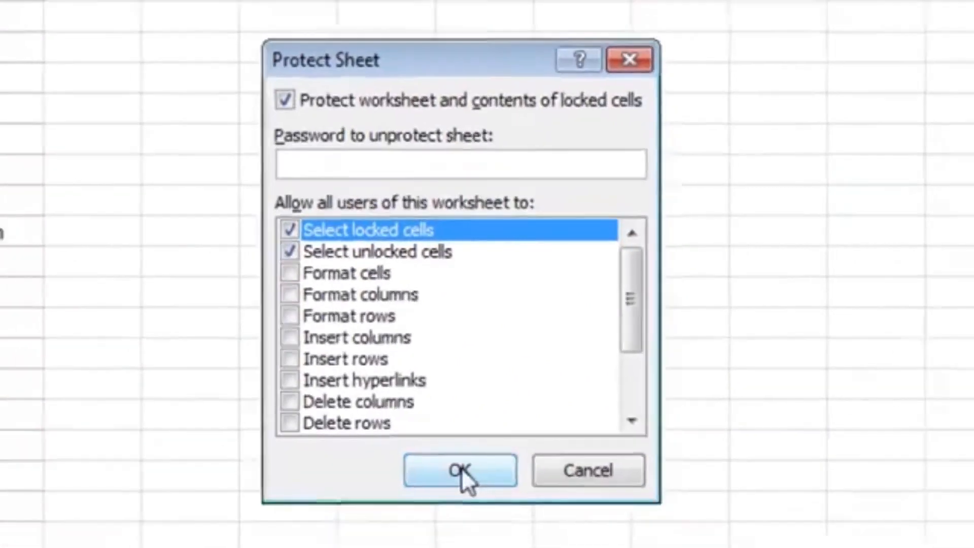
click(461, 470)
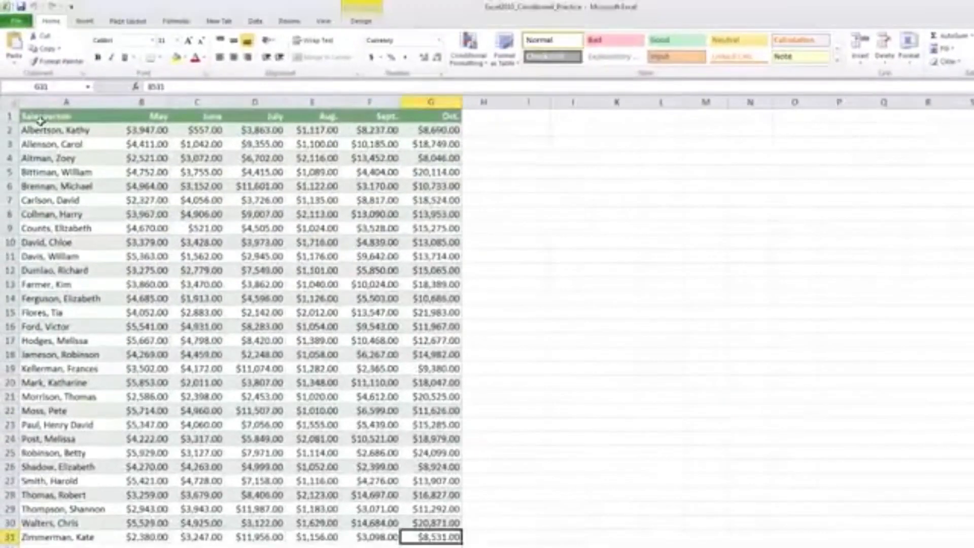
Select the whole sales table, A1:G31, and examine the conditional formatting categories from Highlight Cells Rules to Icon Sets
click(34, 118)
drag(34, 118, 418, 536)
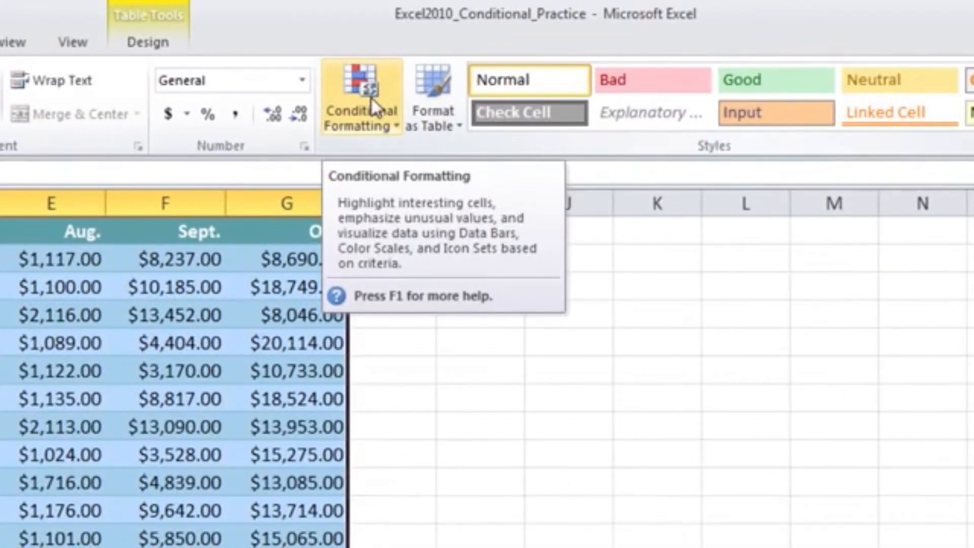
click(396, 123)
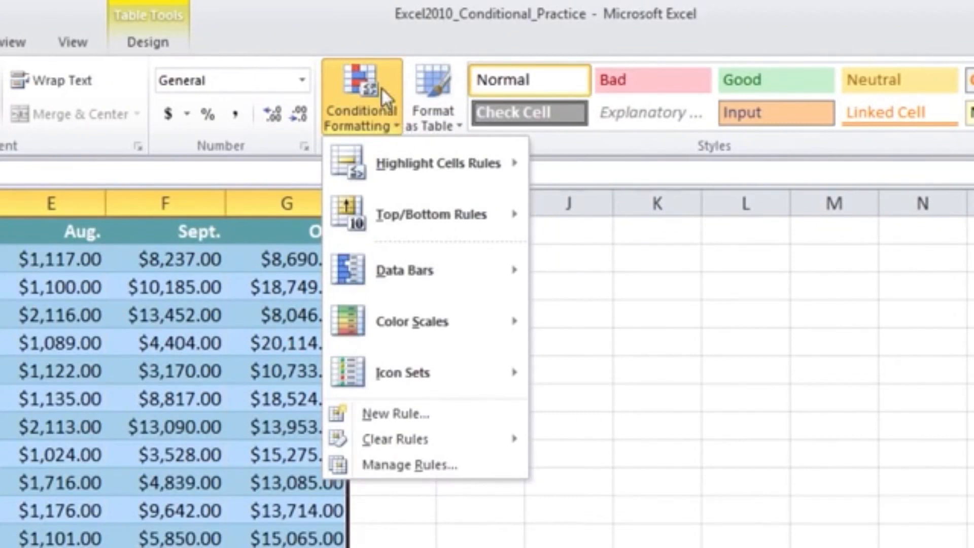
mouse_move(409, 165)
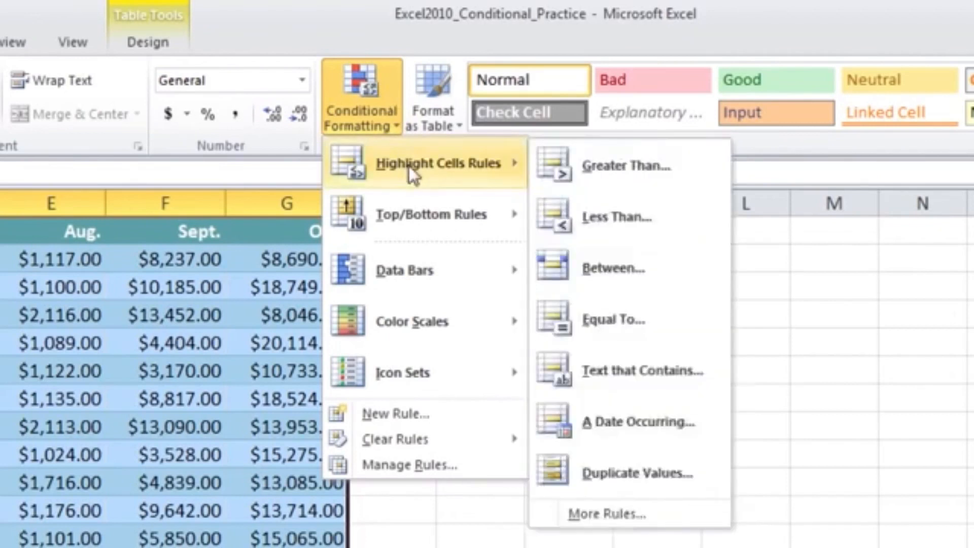
mouse_move(427, 236)
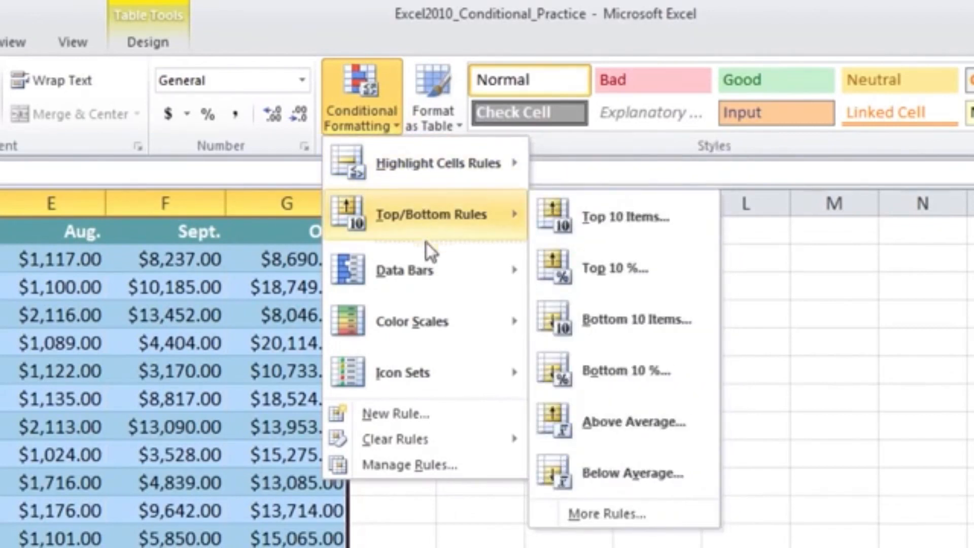
mouse_move(431, 272)
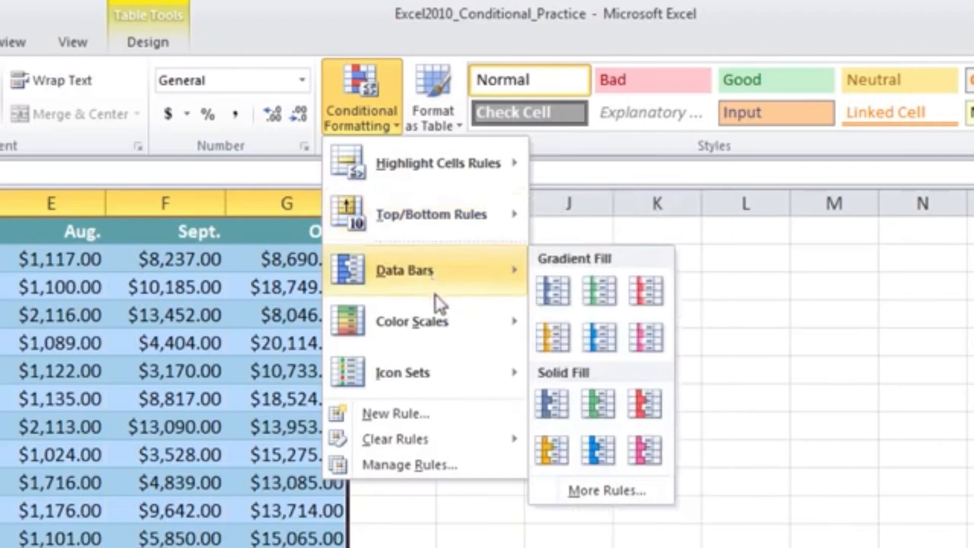
mouse_move(437, 375)
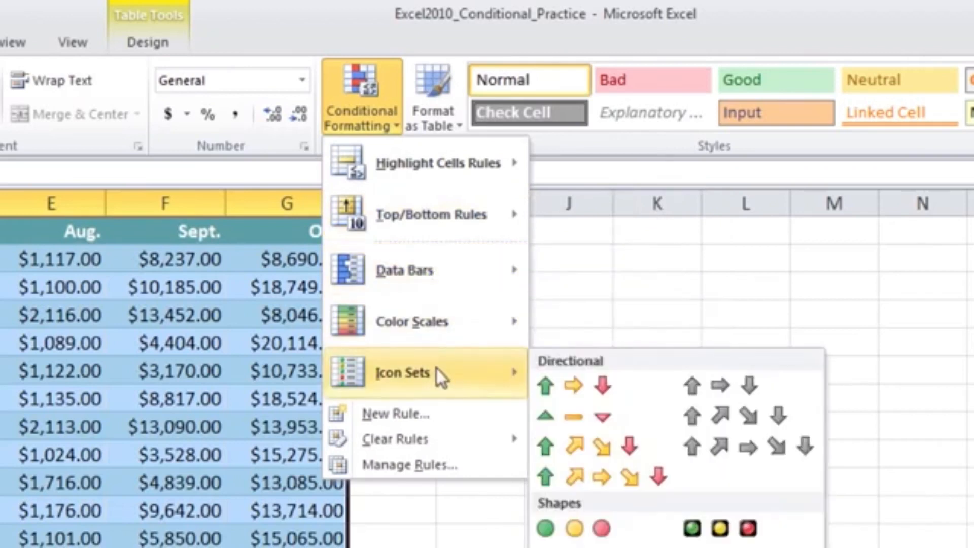
mouse_move(439, 442)
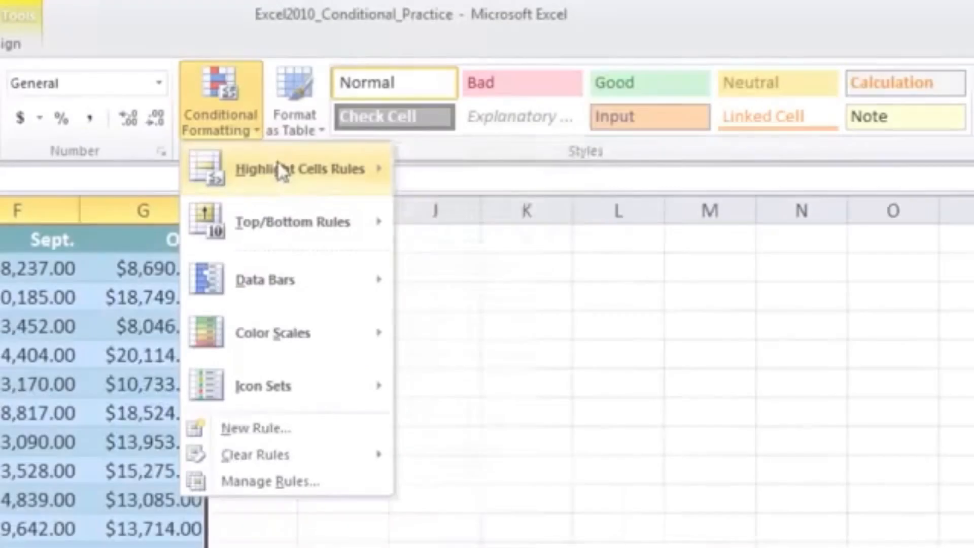
Try a Greater Than highlight rule on the sales table with a threshold of $10,000.00
mouse_move(284, 178)
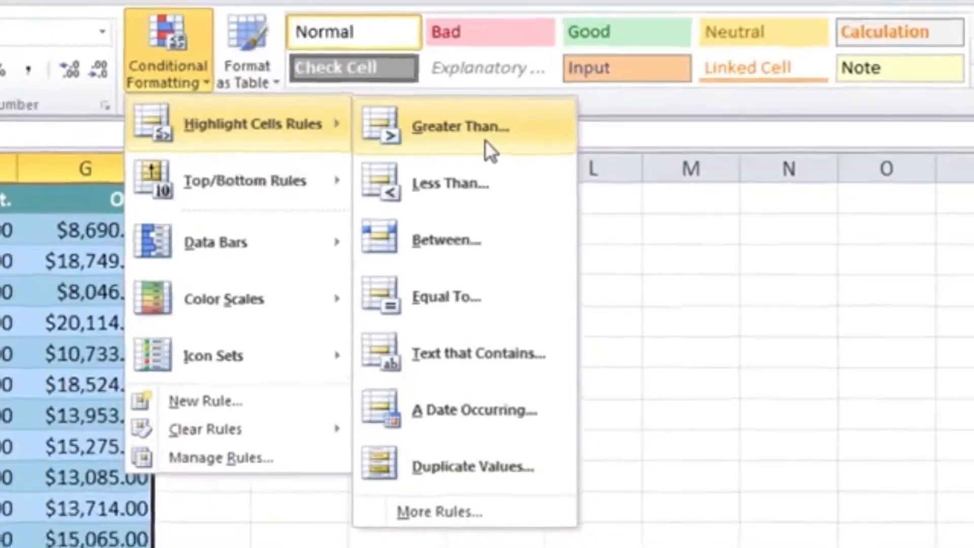
click(497, 175)
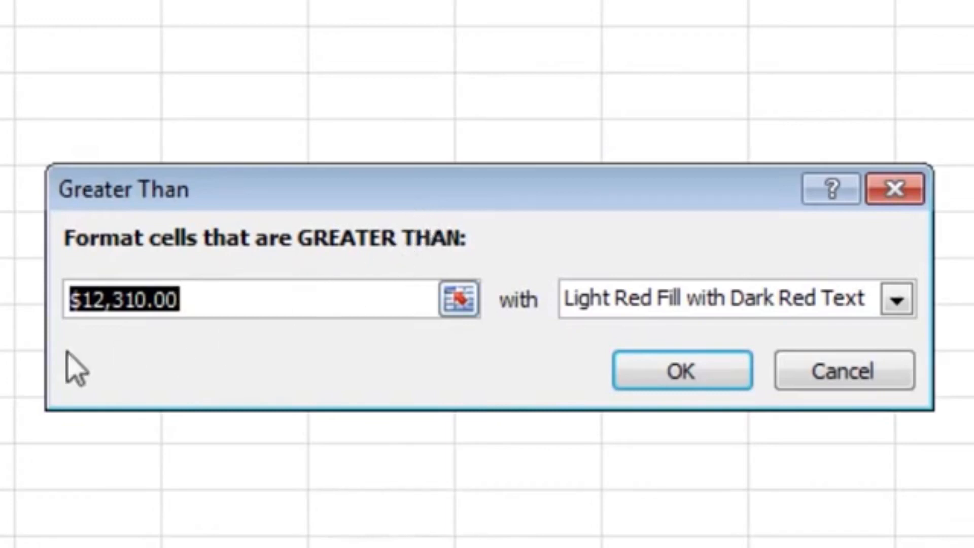
click(115, 303)
drag(96, 304, 111, 305)
text(0)
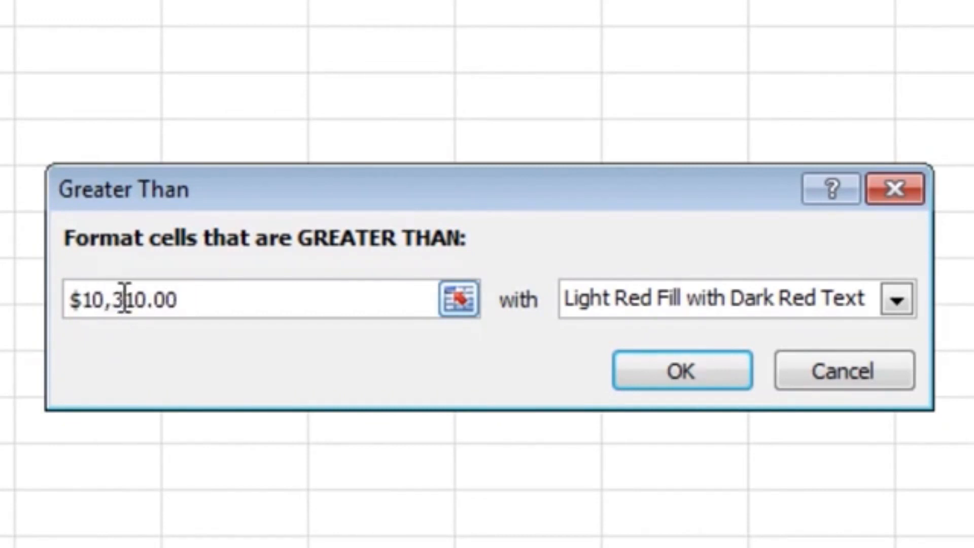
drag(113, 300, 152, 306)
text(00)
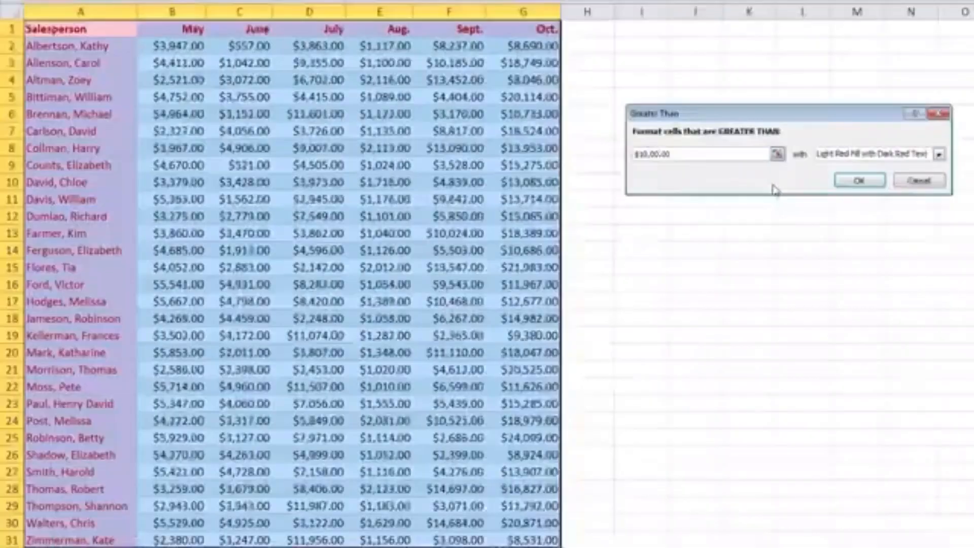
text(0)
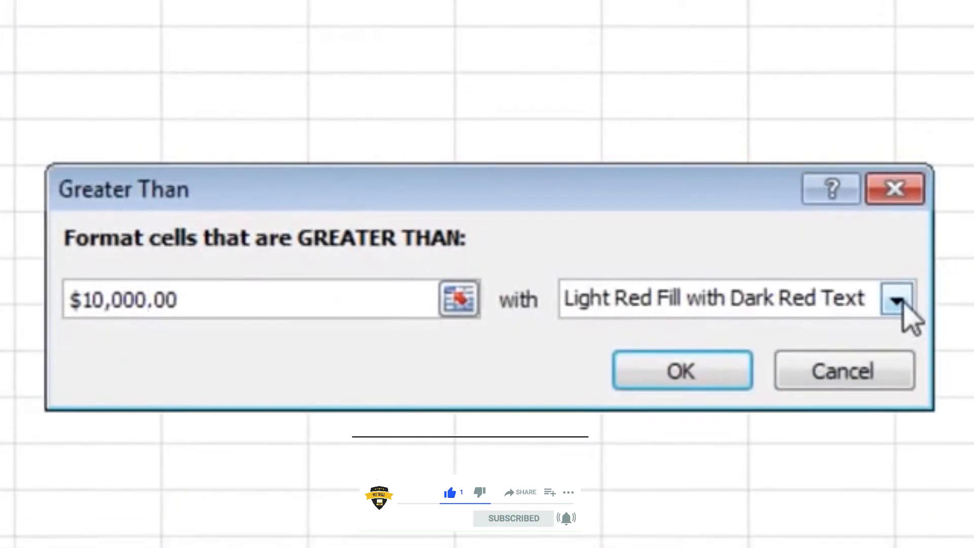
Try yellow fill with dark yellow text, light red fill, red border and green fill with dark green text as the rule's format
click(901, 305)
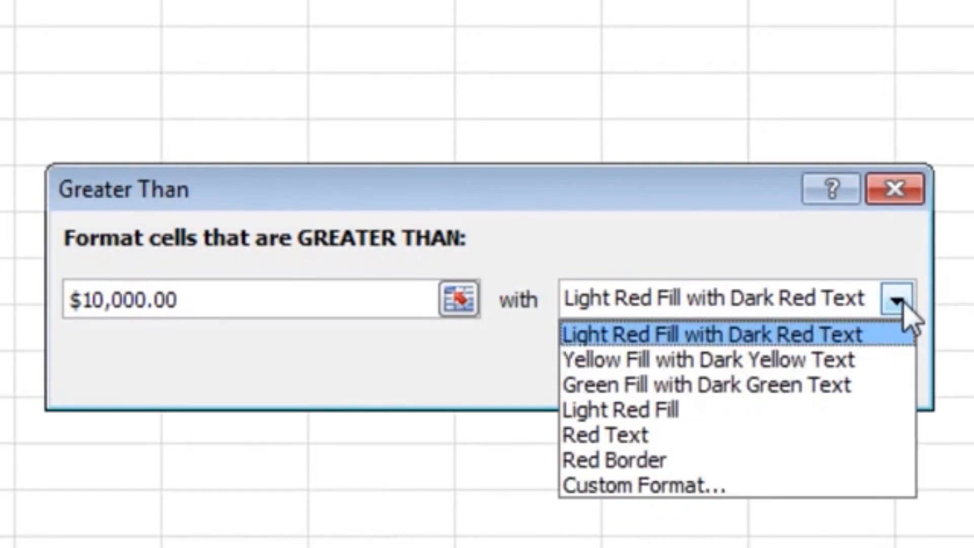
click(857, 361)
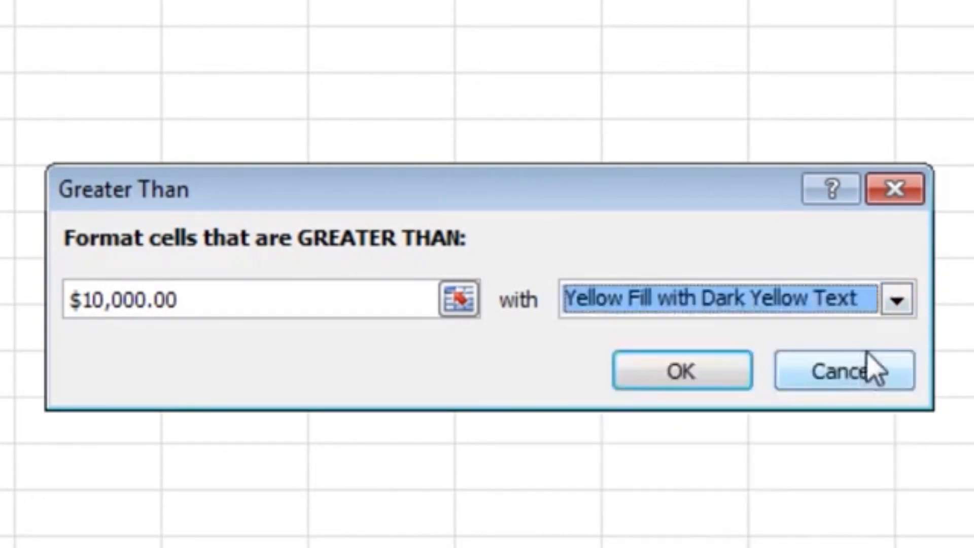
click(897, 304)
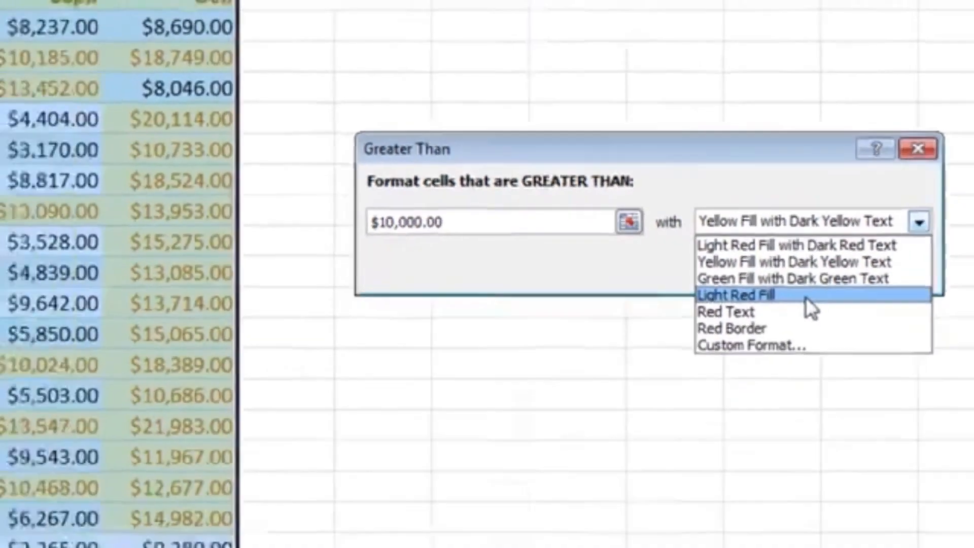
click(720, 410)
click(940, 155)
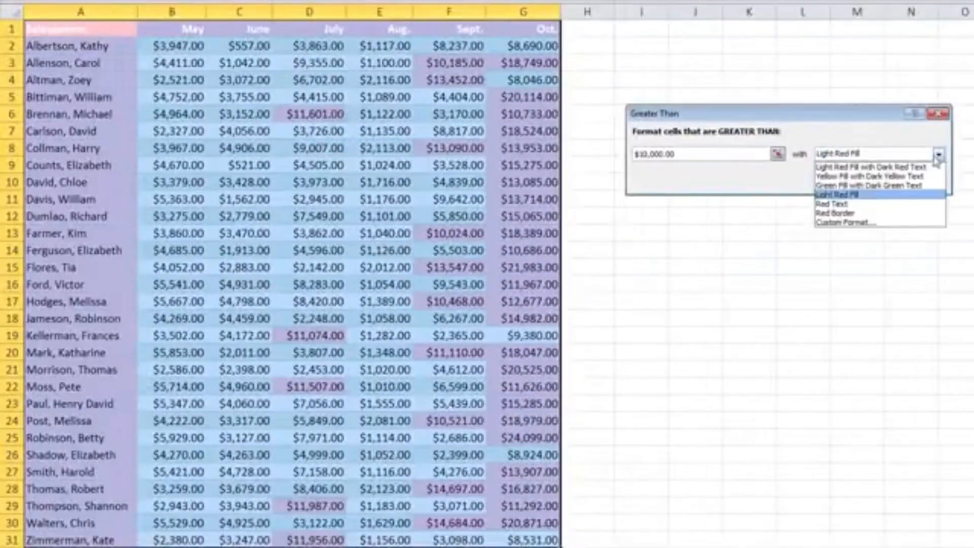
click(862, 217)
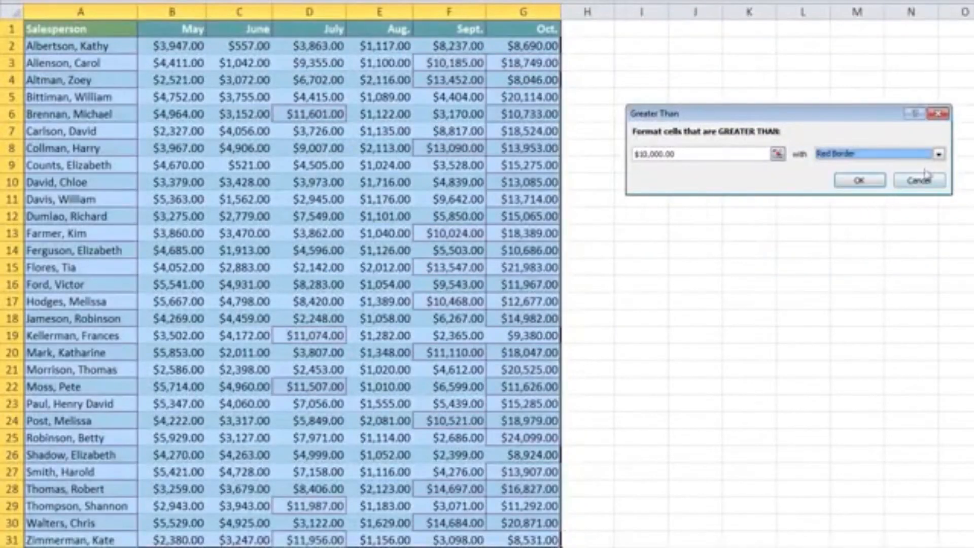
click(938, 155)
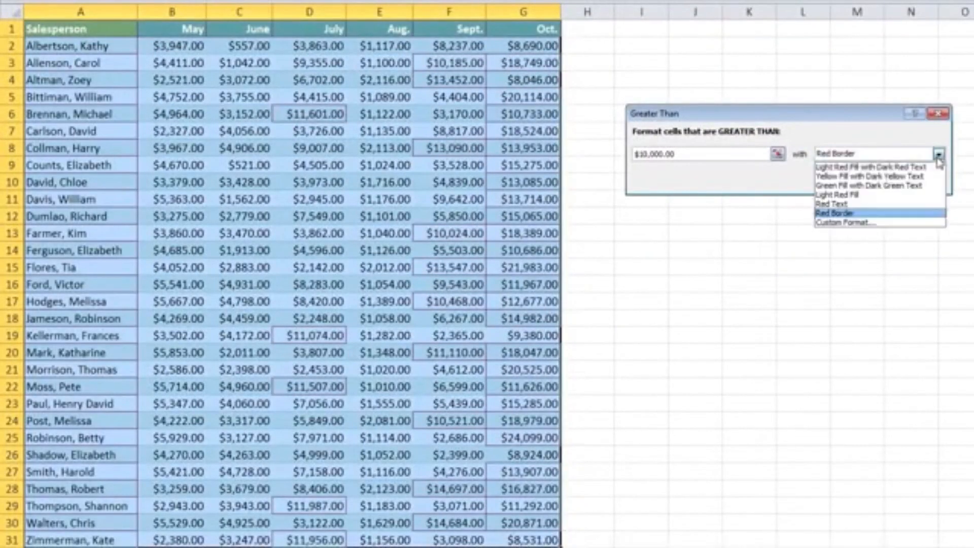
click(863, 185)
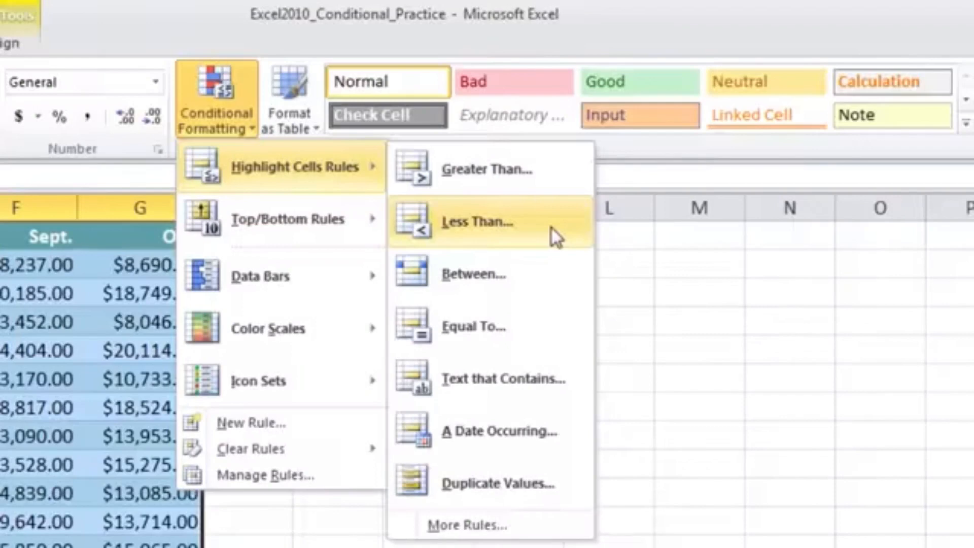
Try a Less Than highlight rule on the table with the threshold's thousands set to 14
click(551, 228)
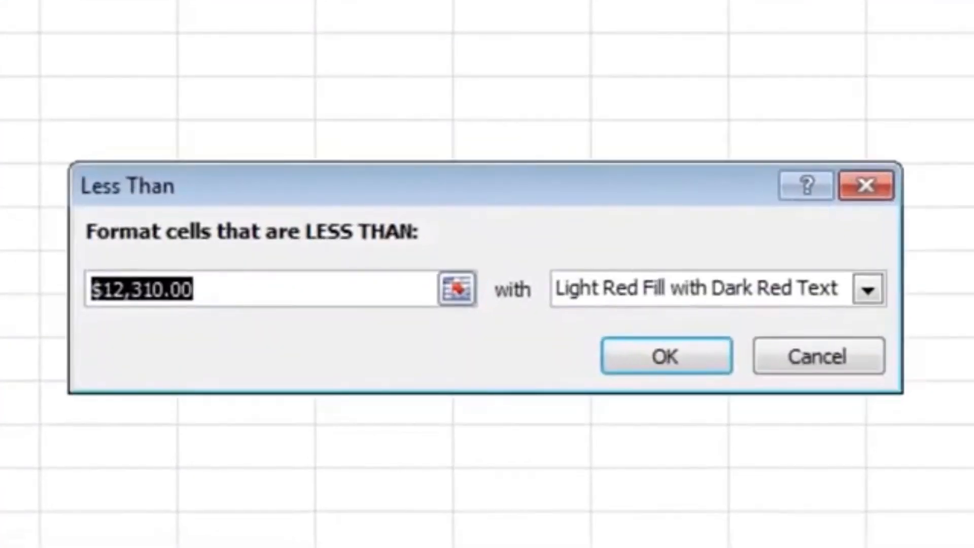
click(122, 300)
drag(122, 301, 111, 303)
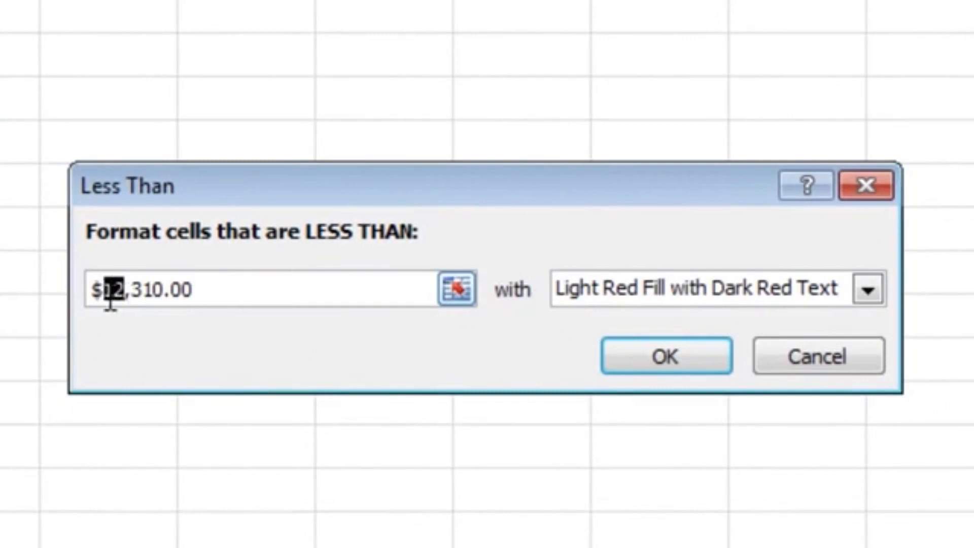
text(14)
drag(146, 301, 139, 304)
text(0)
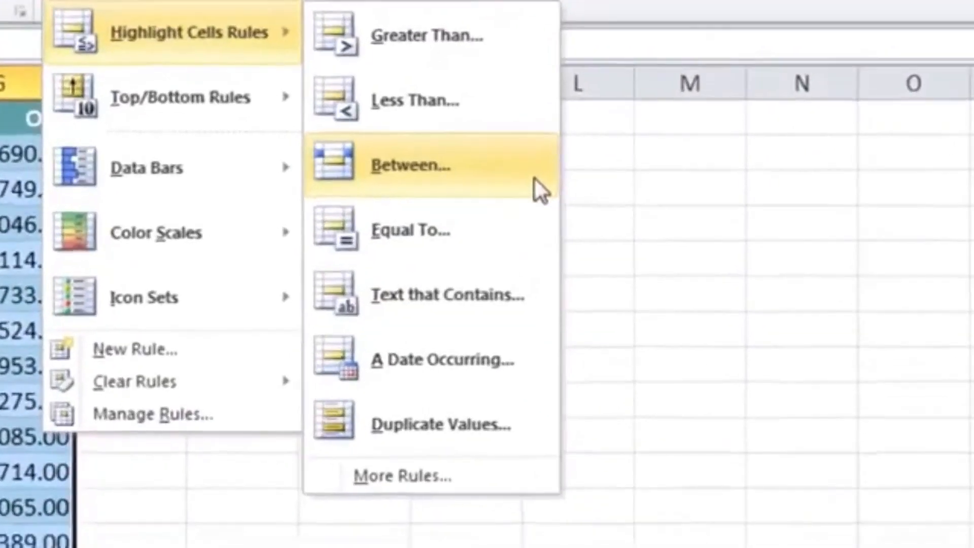
Try a Between highlight rule with the lower limit's thousands set to 3 and the upper limit's to 10
click(587, 293)
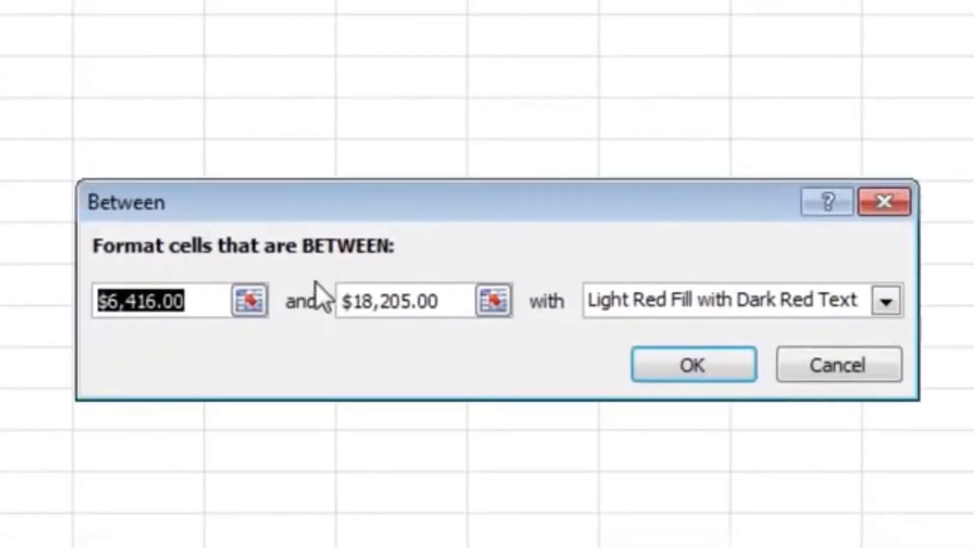
click(112, 304)
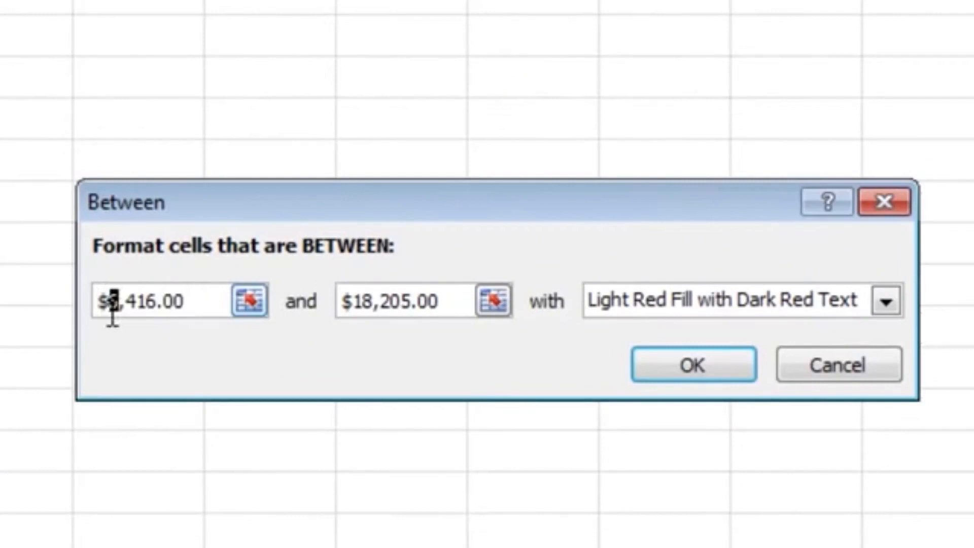
text(3)
click(374, 303)
drag(372, 303, 358, 304)
text(10)
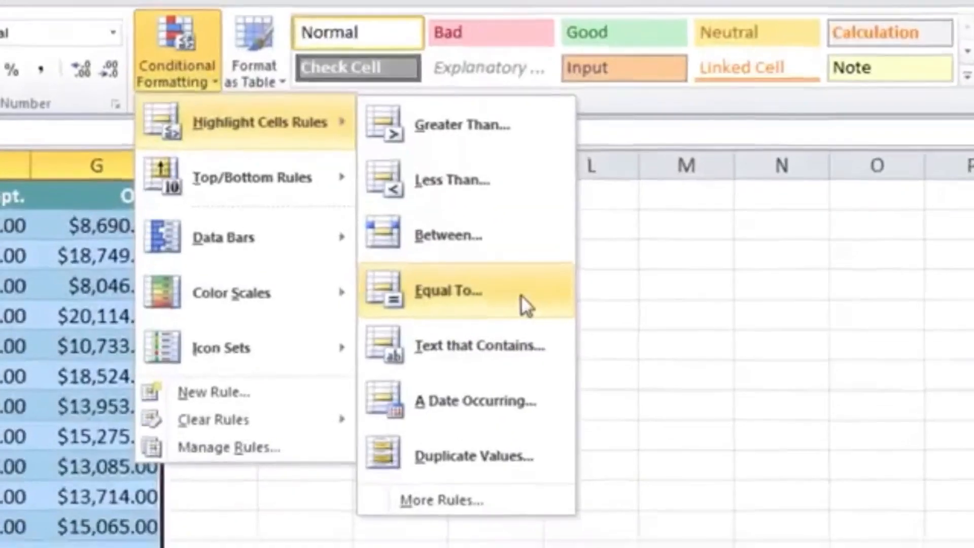
Look at the Equal To, Text that Contains and A Date Occurring rules, including the available date periods
click(539, 328)
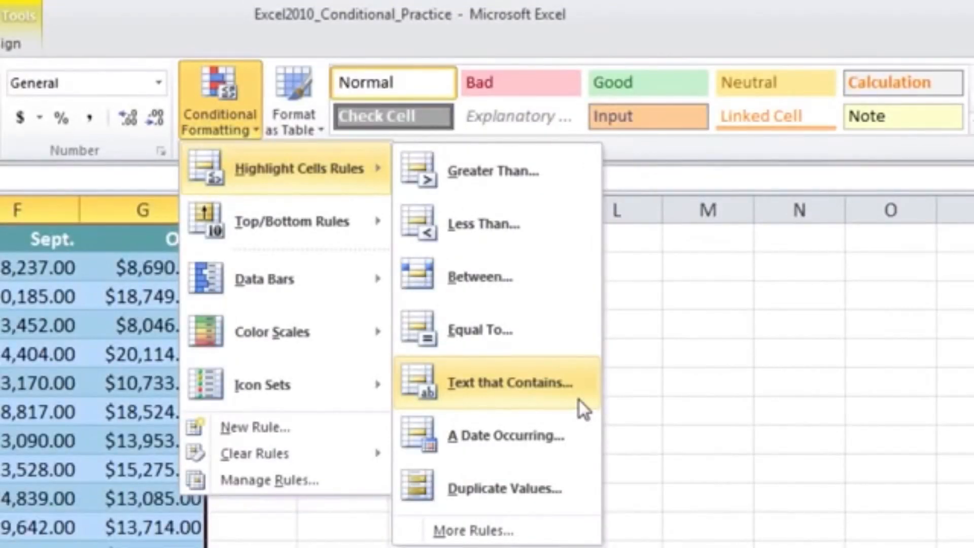
click(579, 400)
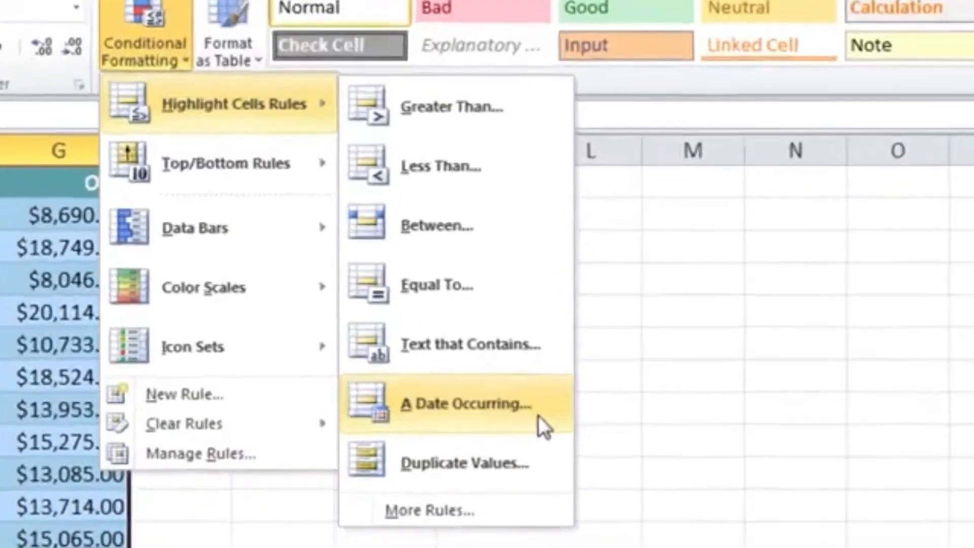
click(557, 438)
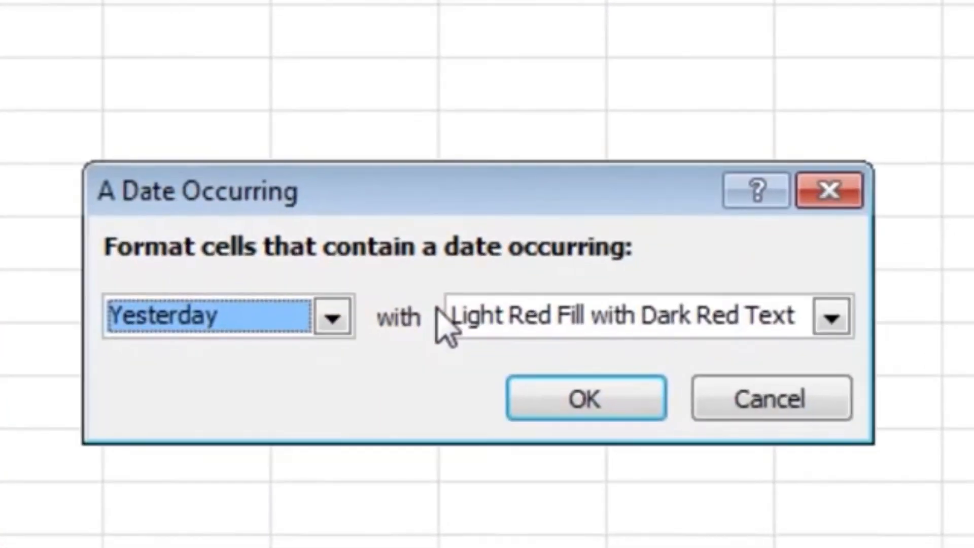
click(332, 317)
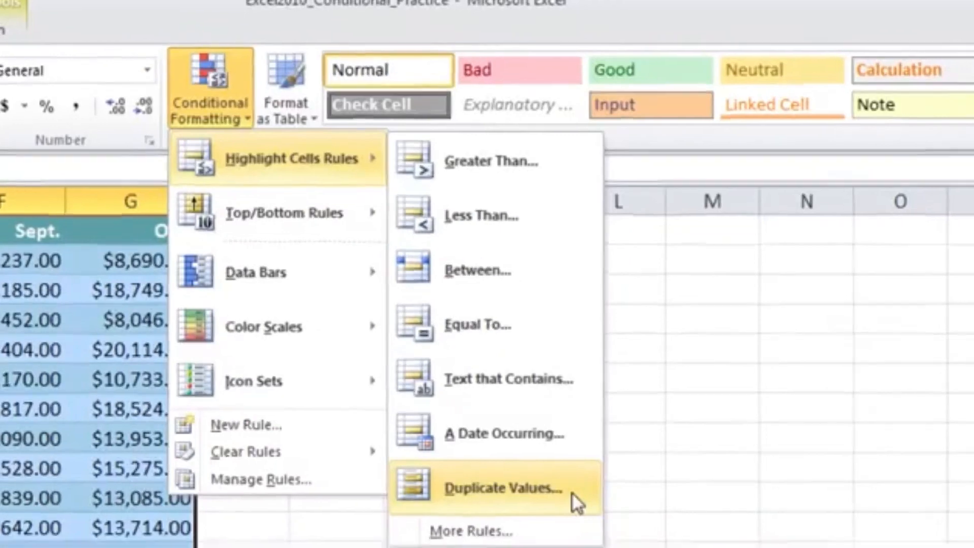
Try the Duplicate Values rule with Unique values and reopen the choice between duplicate and unique
click(575, 495)
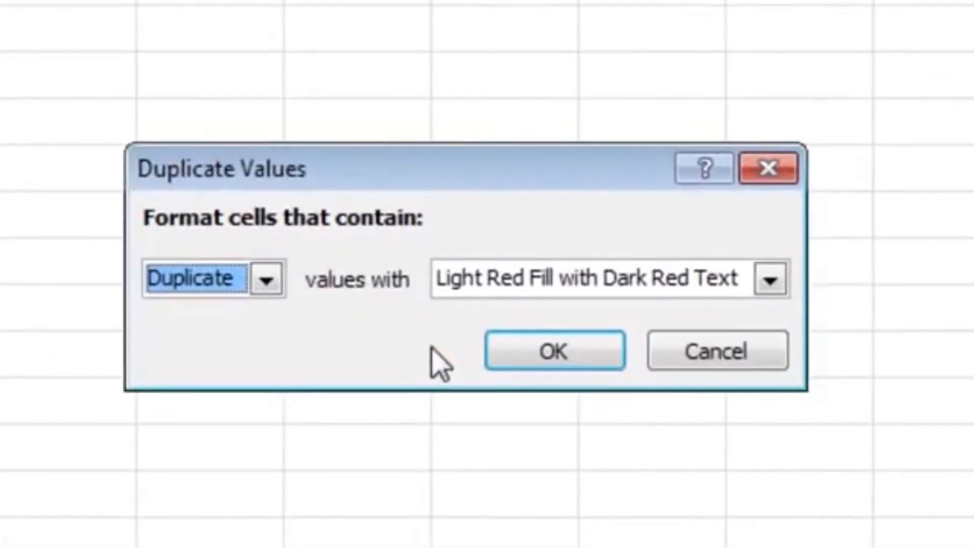
click(264, 280)
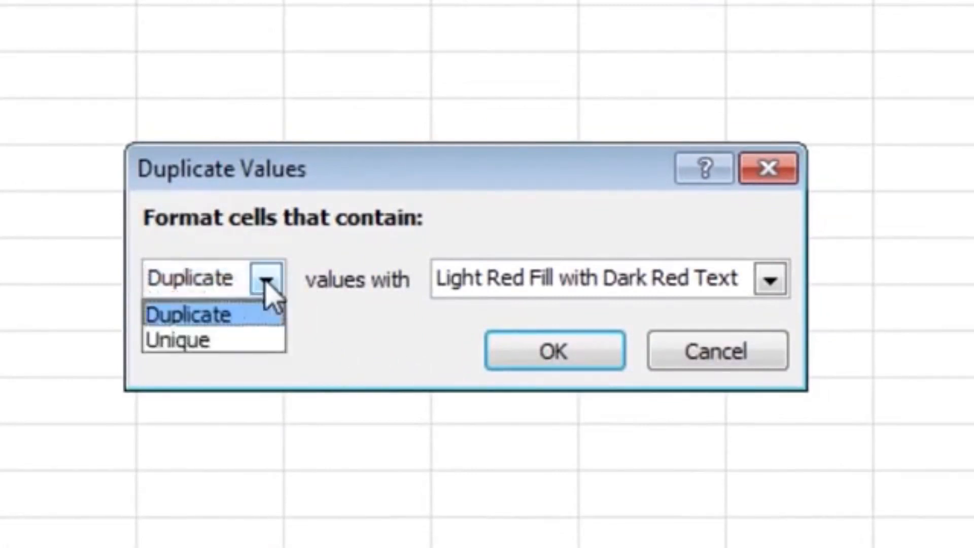
click(237, 340)
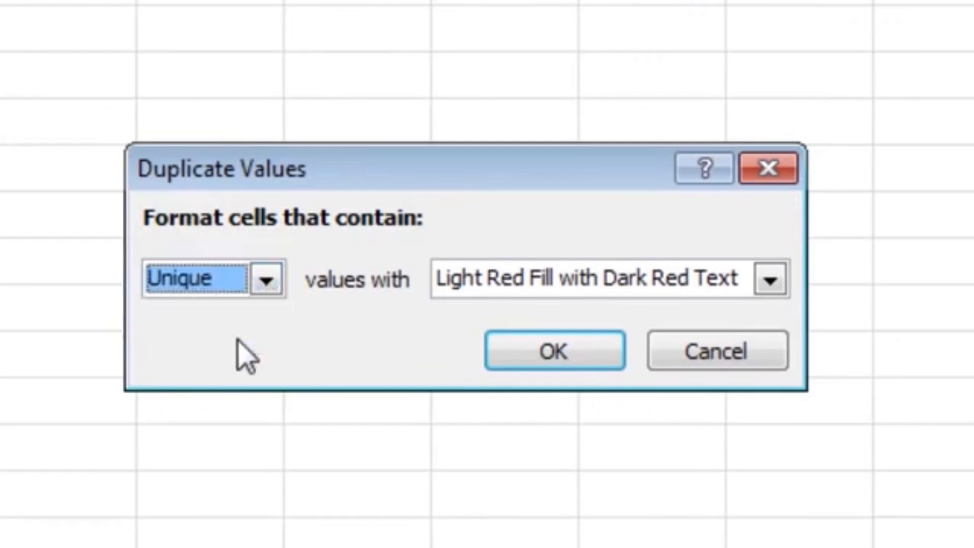
click(265, 281)
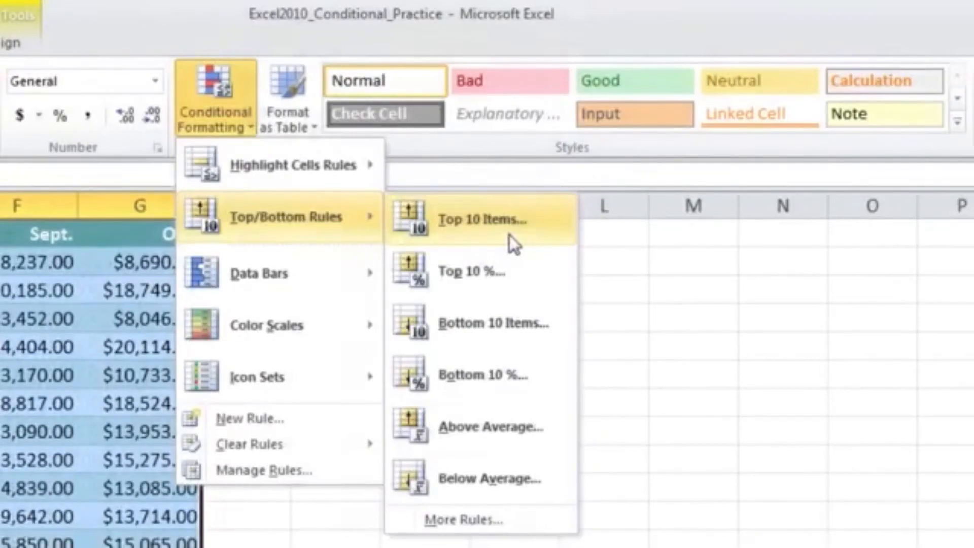
Try a Top 10 Items rule on the table with the number of top-ranking cells set to 12
click(509, 236)
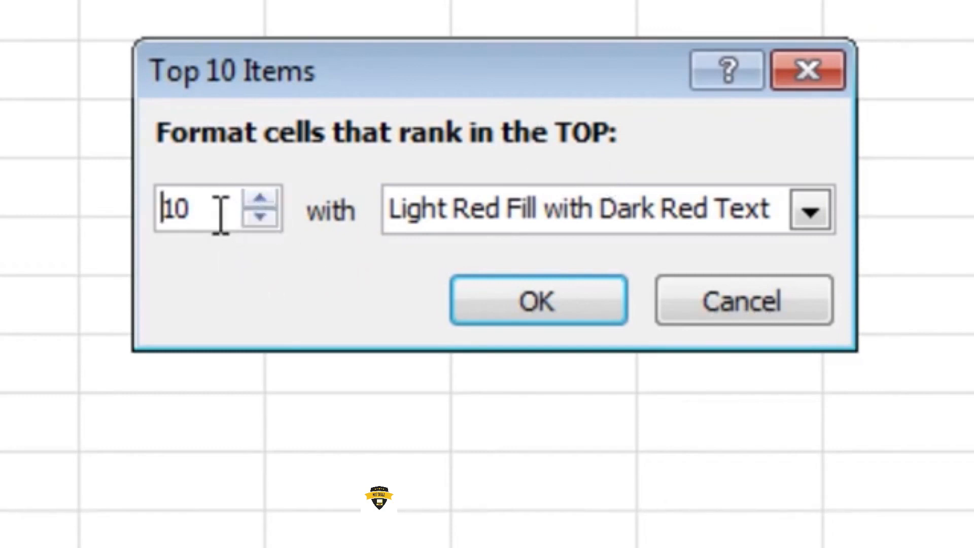
drag(220, 213, 141, 215)
text(5)
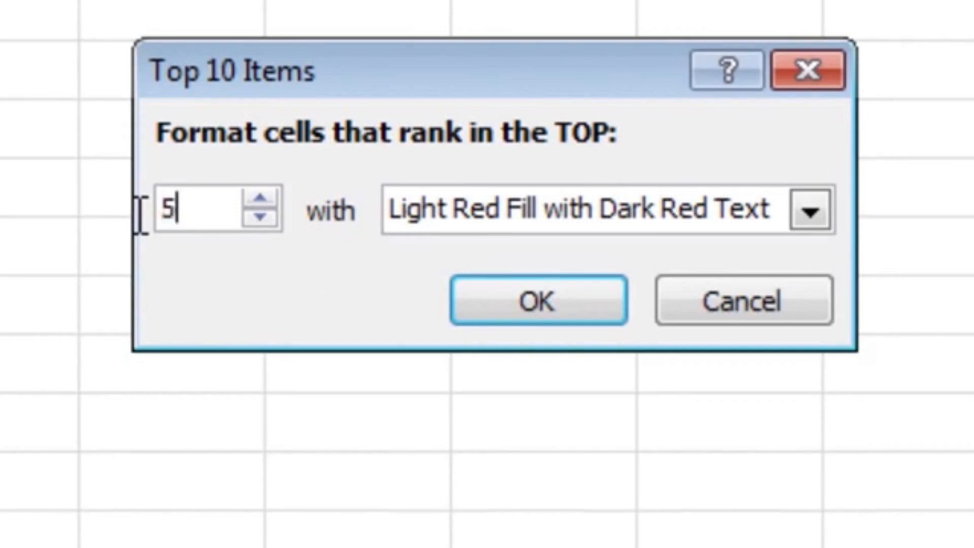
key(BackSpace)
text(12)
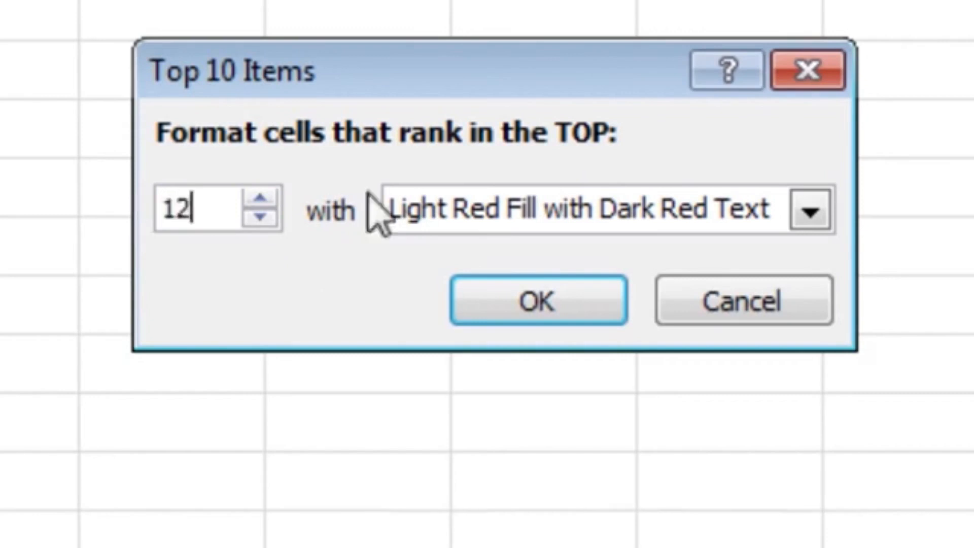
Try the Light Red Fill, Yellow Fill with Dark Yellow Text and Green Fill with Dark Green Text formats for the top-ranking cells
click(811, 213)
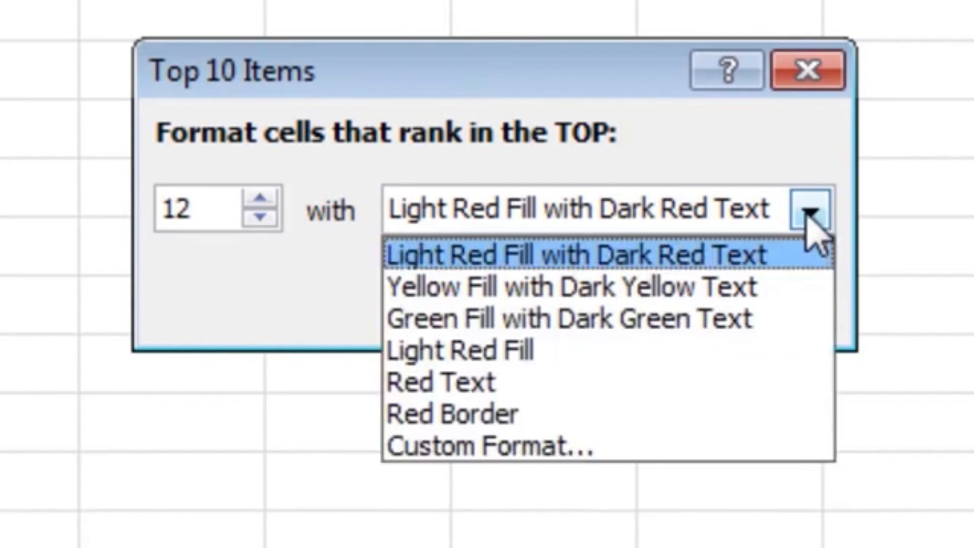
click(637, 355)
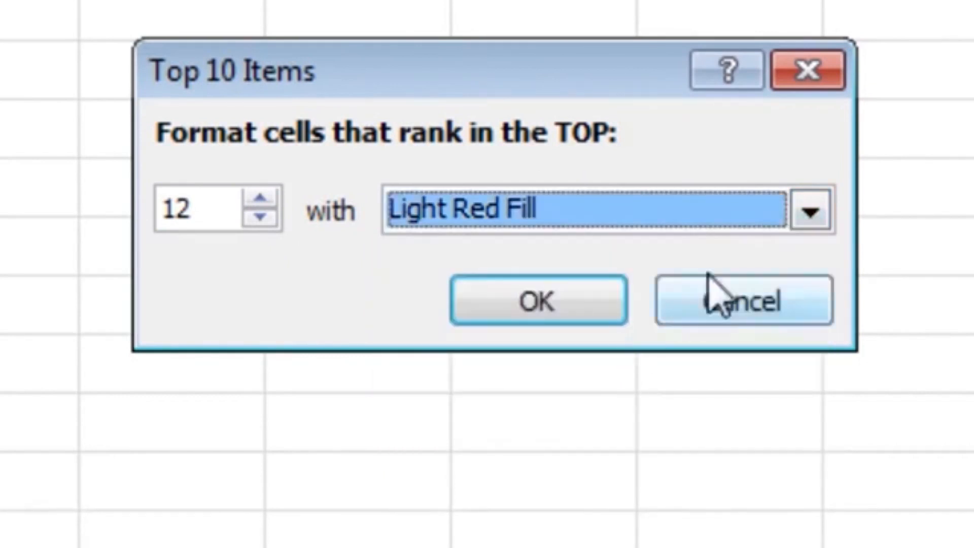
click(801, 209)
click(659, 278)
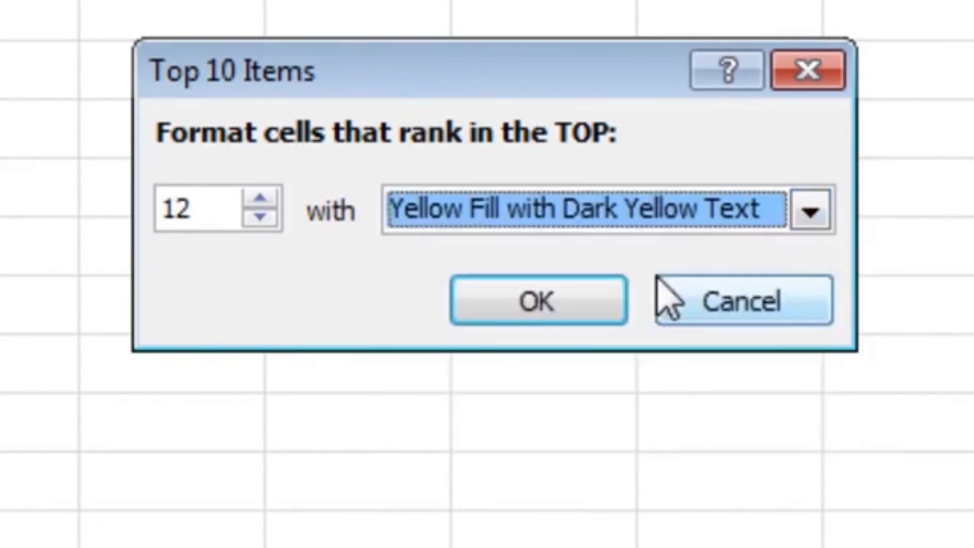
click(810, 216)
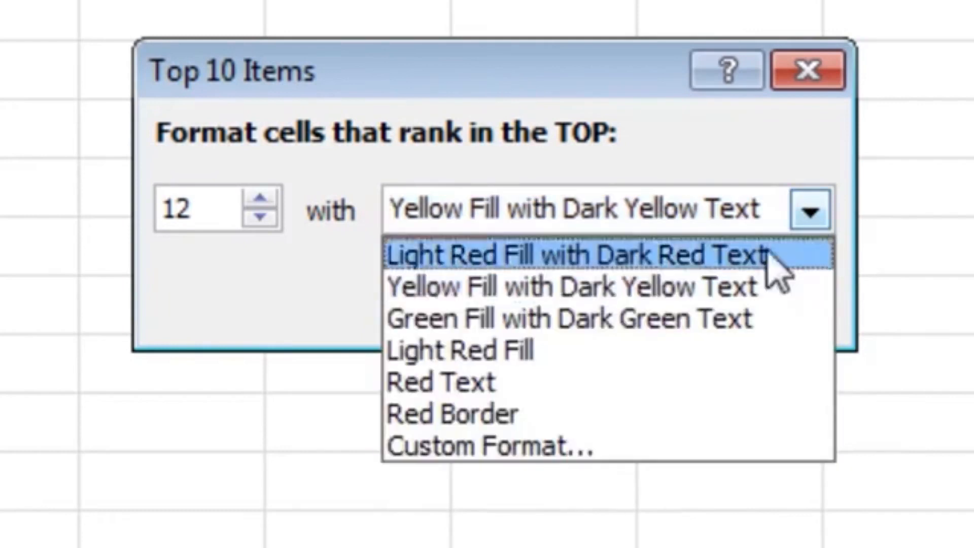
click(702, 320)
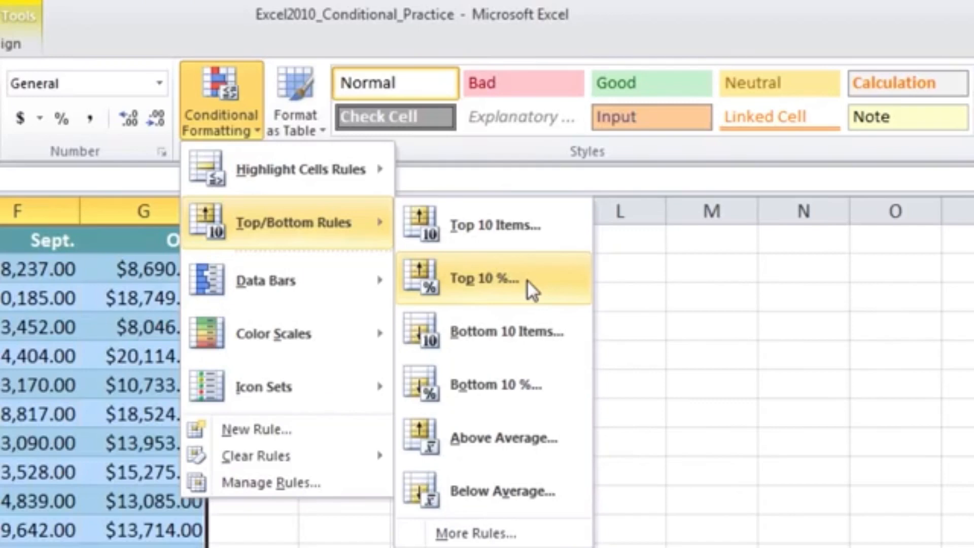
Look at the Top 10 %, Bottom 10 Items and Bottom 10 % rules, plus the Data Bars, Color Scales and Icon Sets choices
click(528, 281)
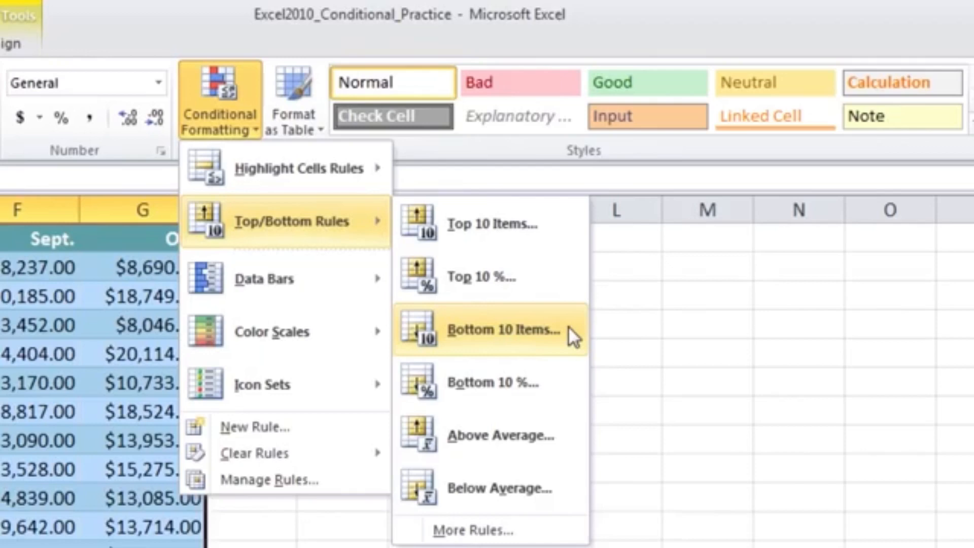
click(507, 329)
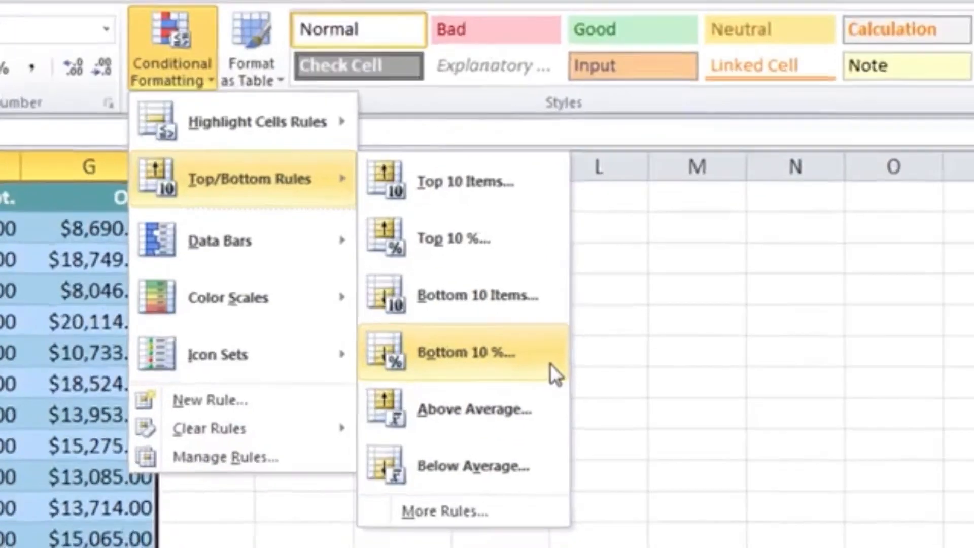
click(560, 386)
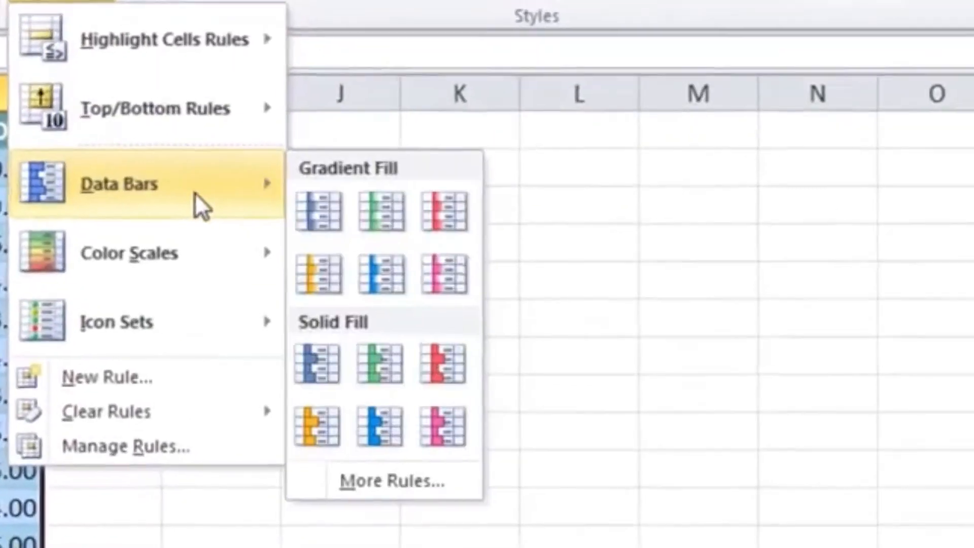
mouse_move(196, 249)
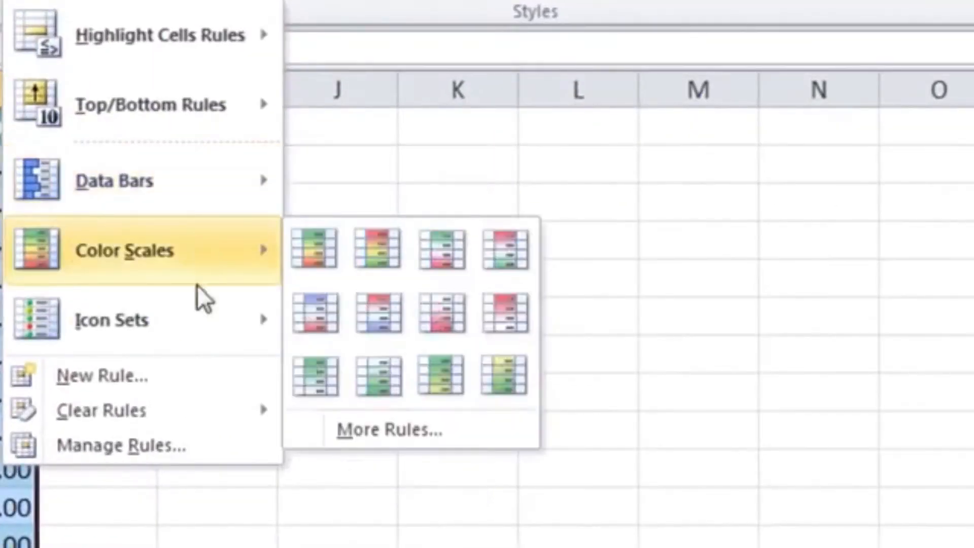
mouse_move(202, 319)
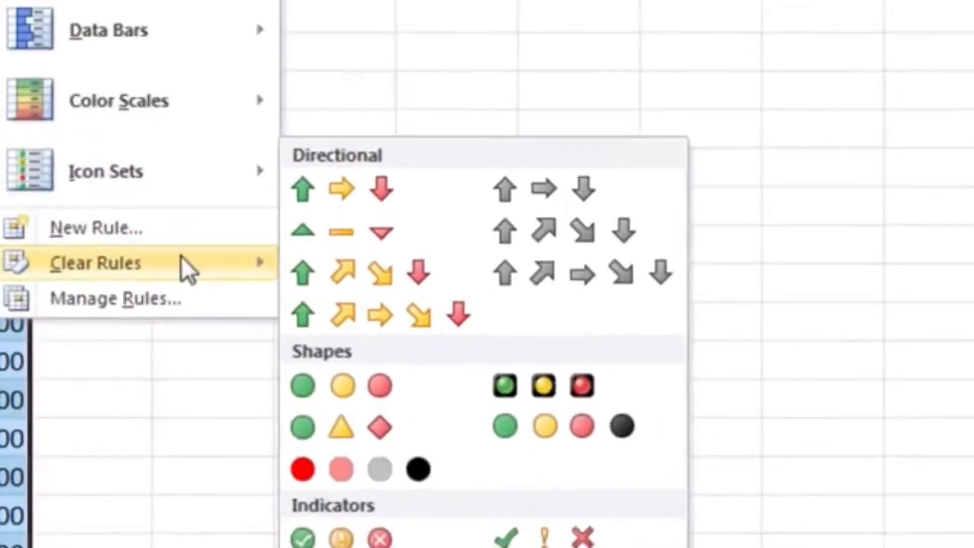
mouse_move(150, 100)
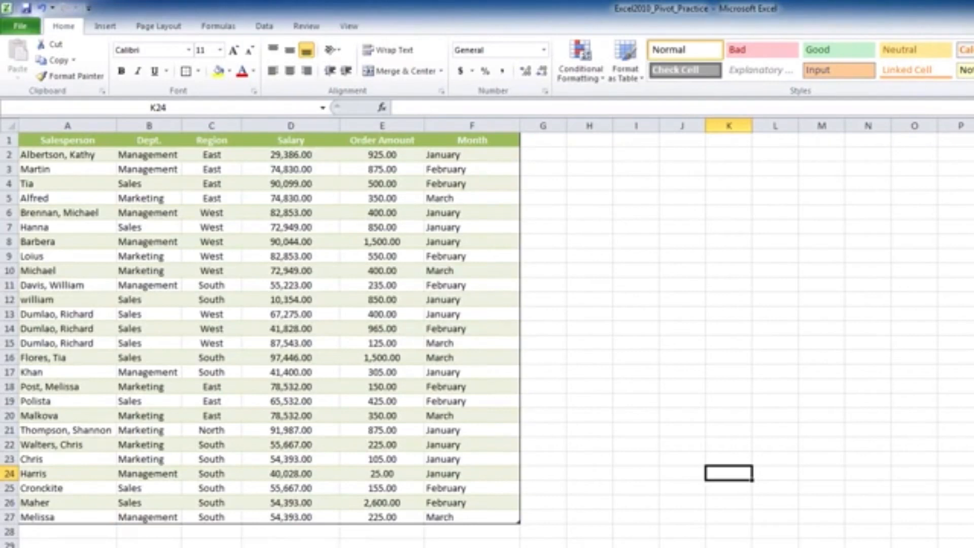
Create a PivotTable on a new worksheet from the whole salesperson table, including its header row
click(103, 26)
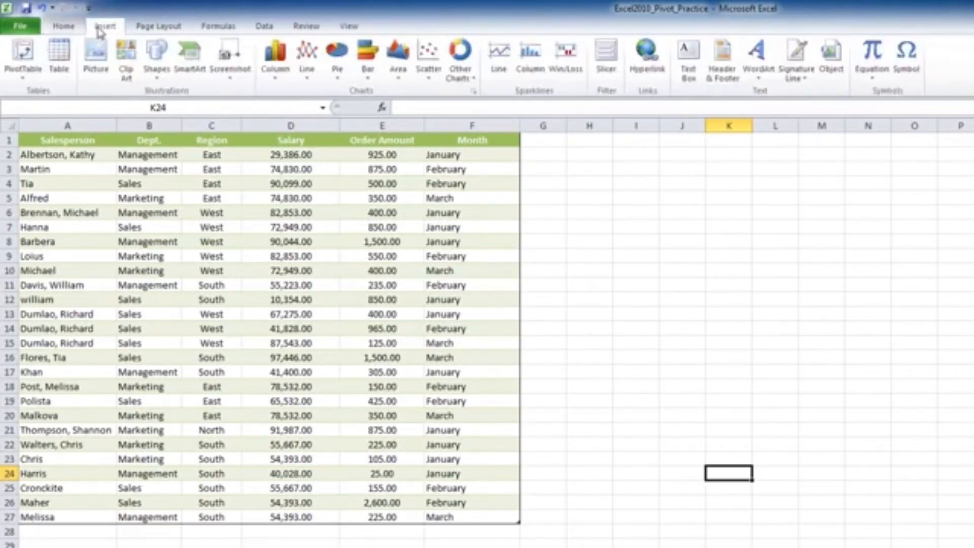
click(21, 140)
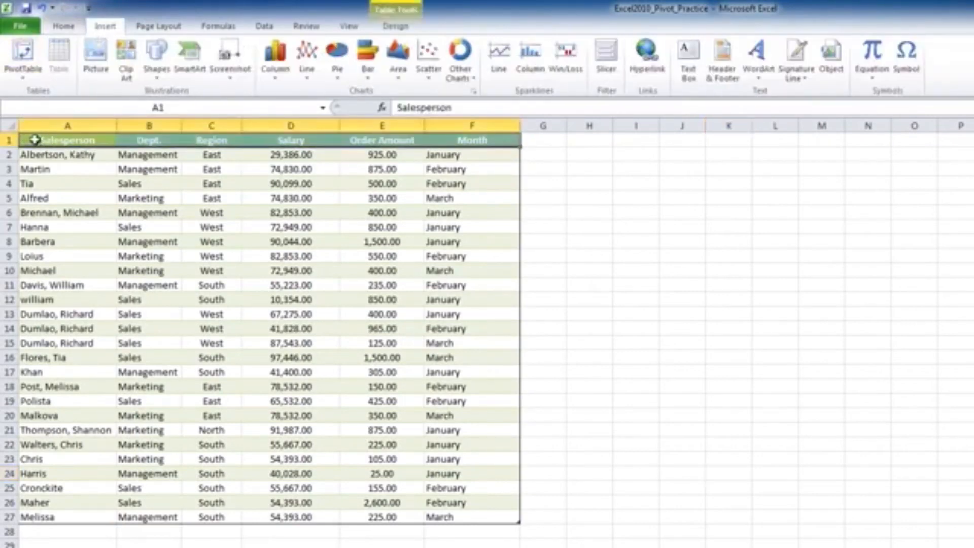
drag(34, 140, 30, 517)
click(22, 50)
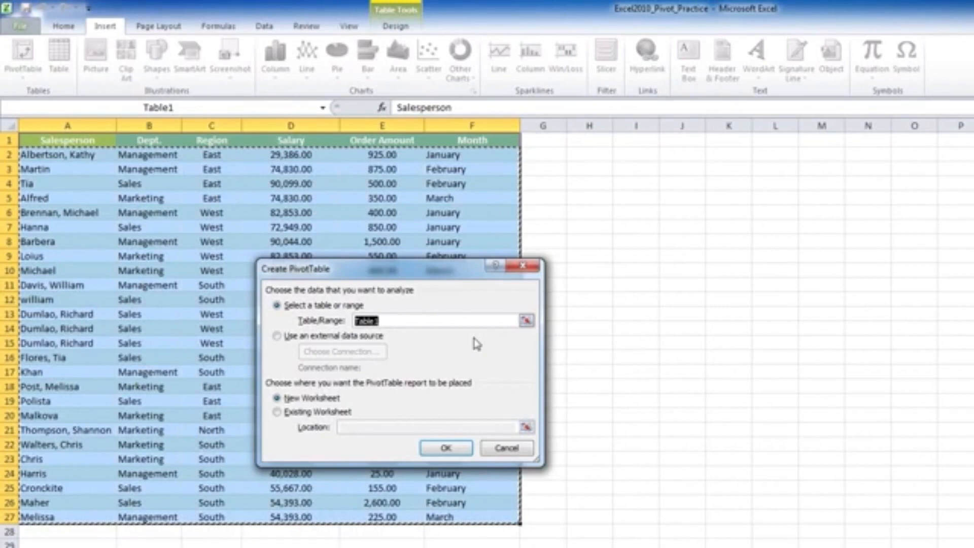
click(320, 411)
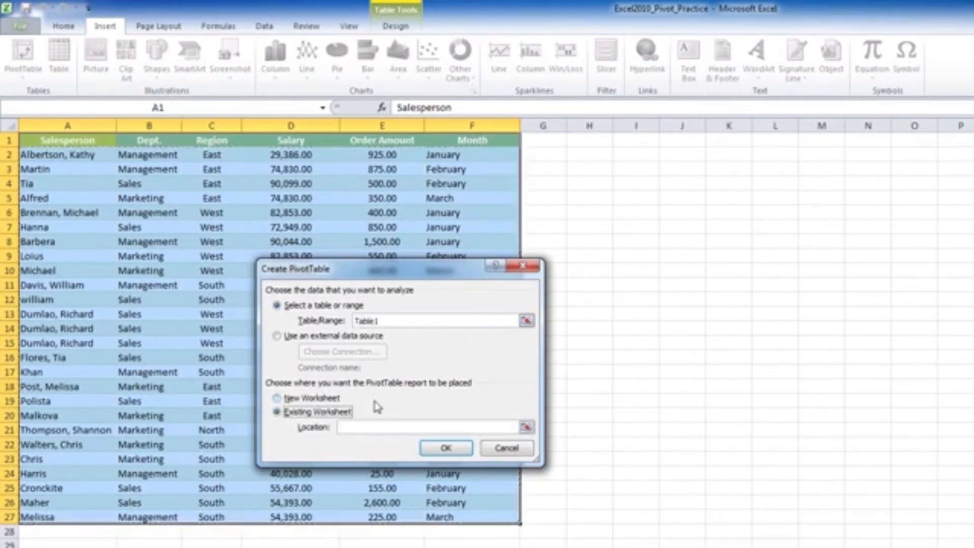
click(321, 399)
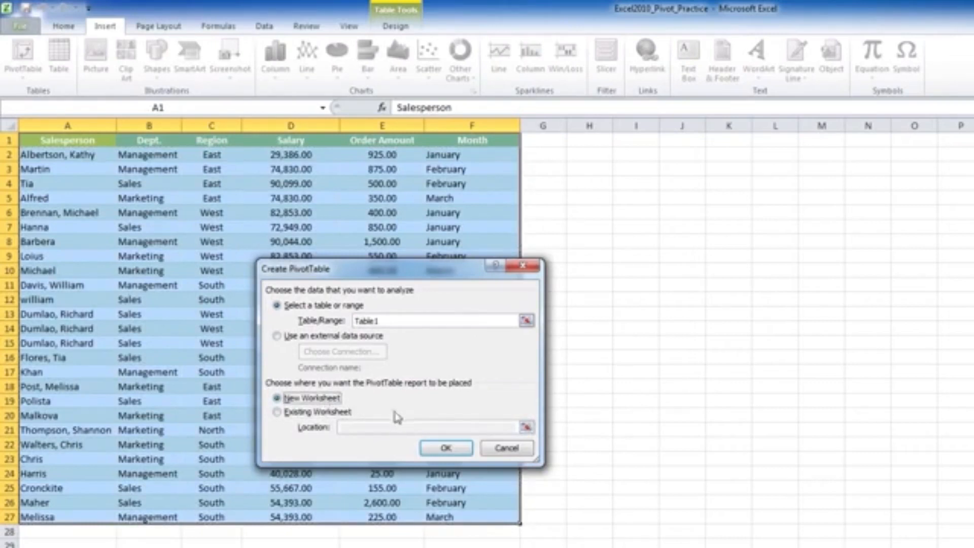
click(463, 452)
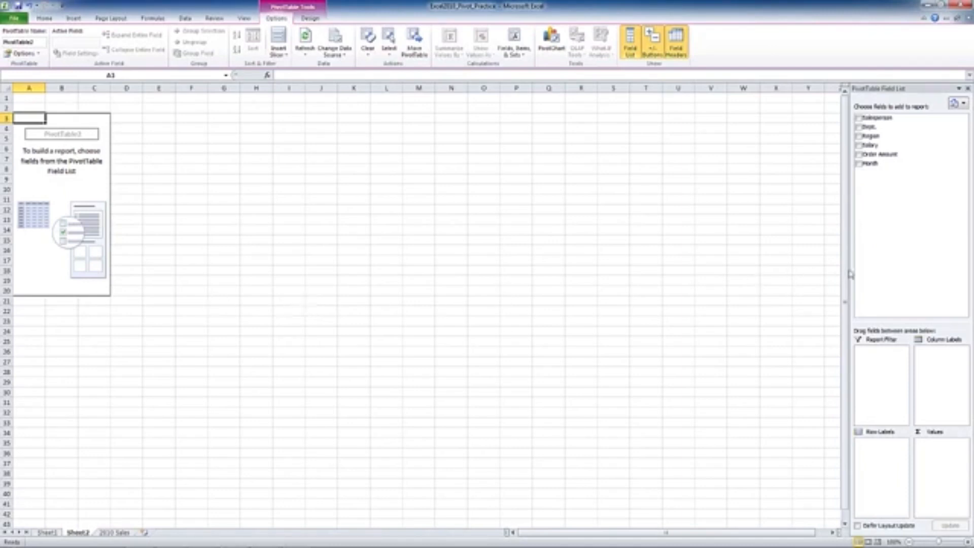
Widen the PivotTable field list and add the Dept. and Salary fields to the report
drag(850, 270, 404, 282)
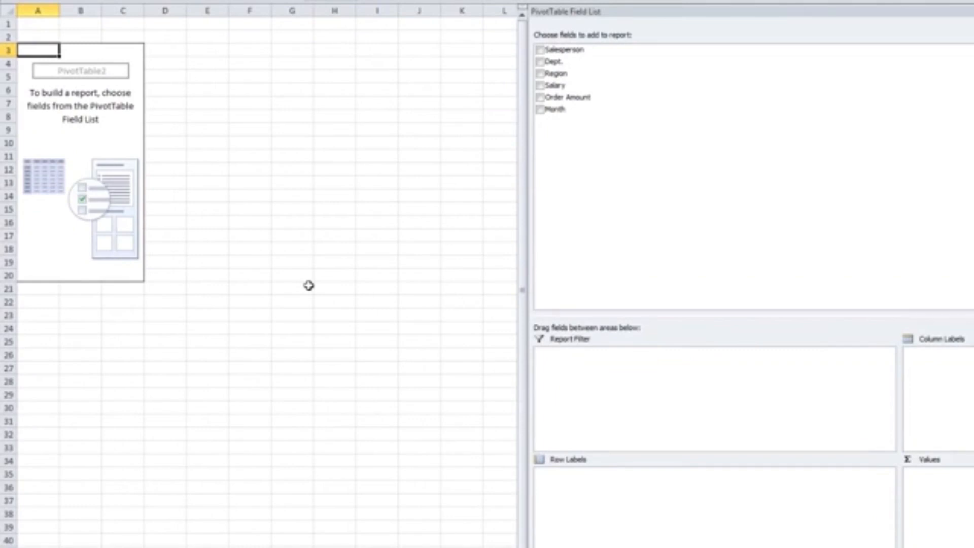
click(540, 63)
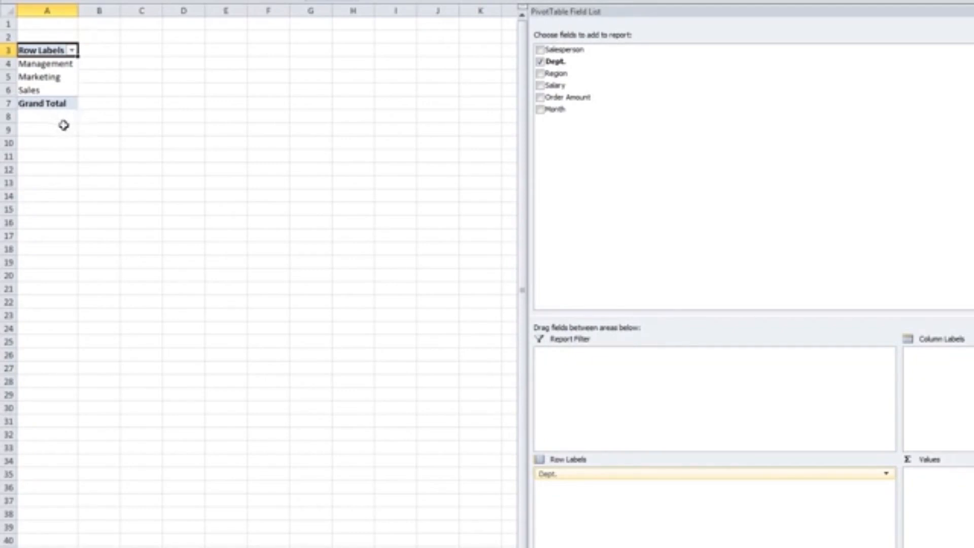
click(541, 86)
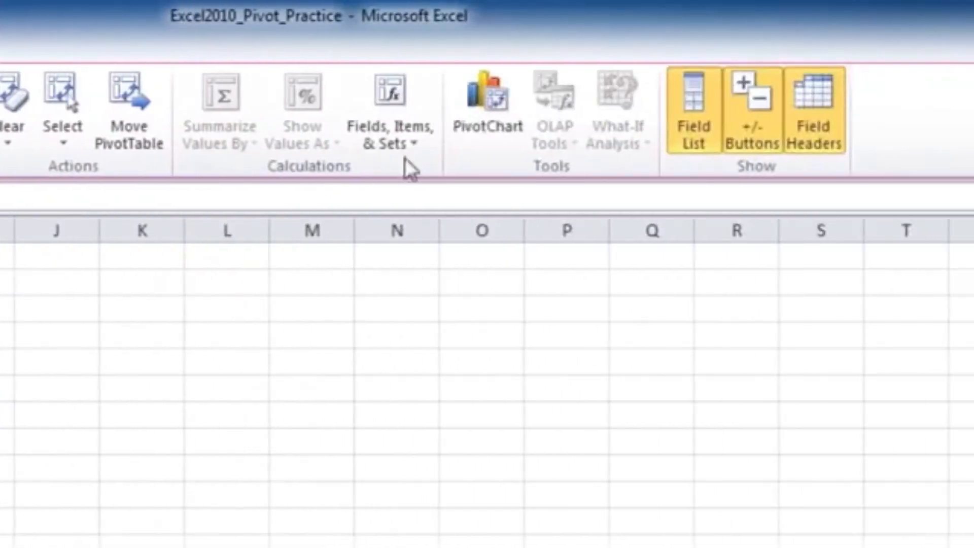
Insert a clustered column PivotChart from the order amount PivotTable and place it just below the table
click(479, 130)
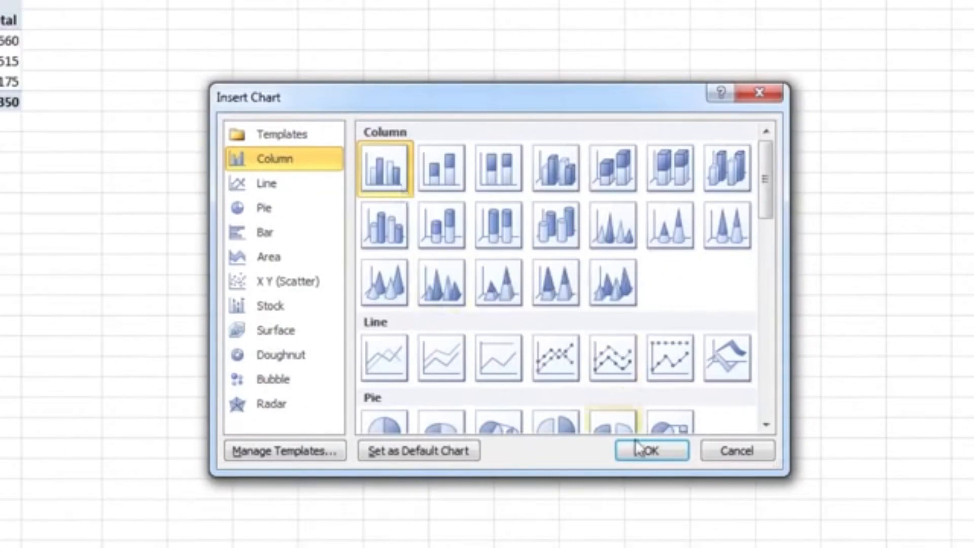
click(649, 451)
drag(431, 270, 0, 187)
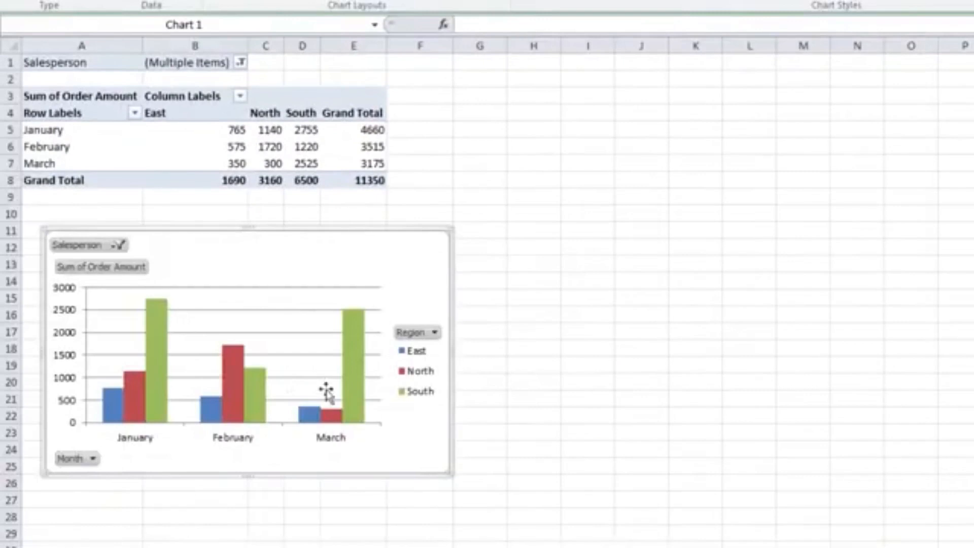